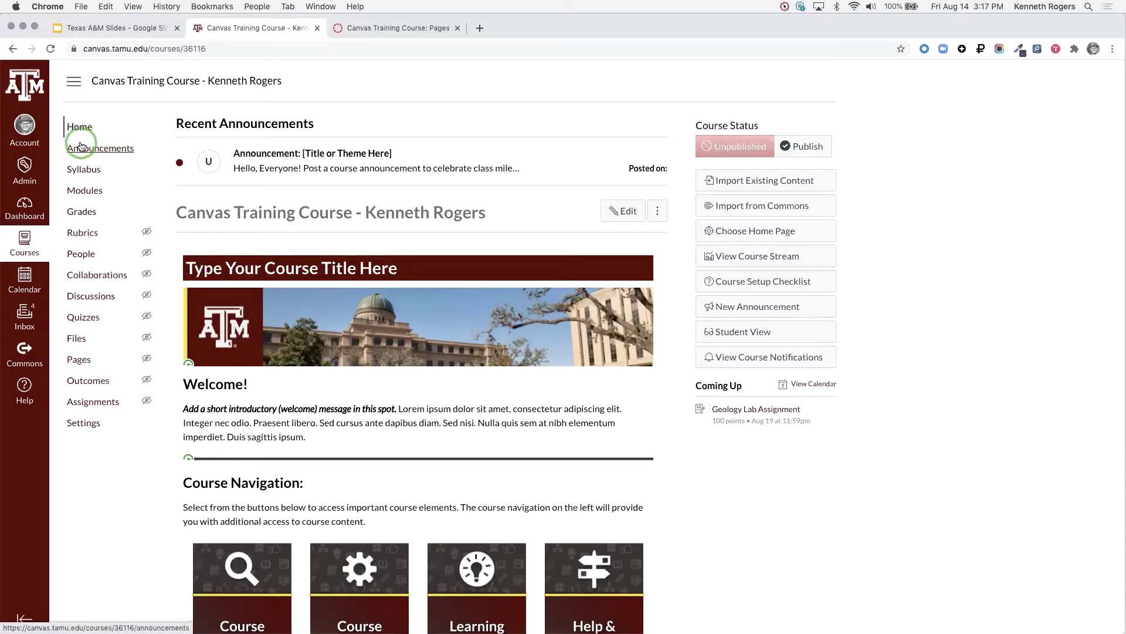
# - Open the course's announcements, read the sample "Announcement: [Title or Theme Here]", and return to the announcements list
pyautogui.scroll(10, 79, 151)
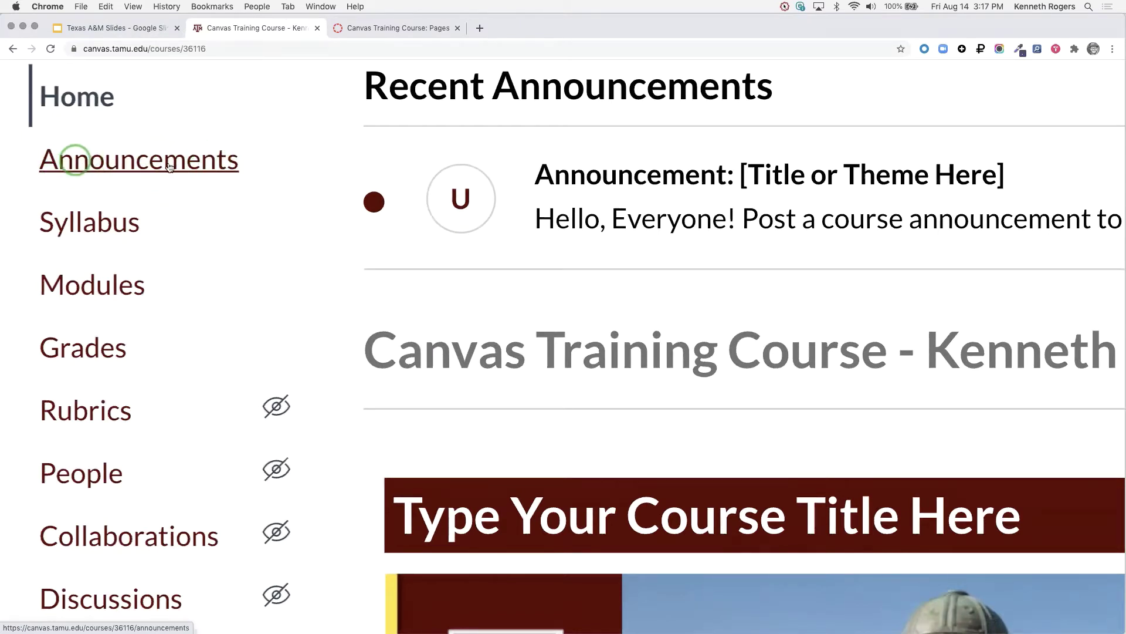
pyautogui.click(115, 164)
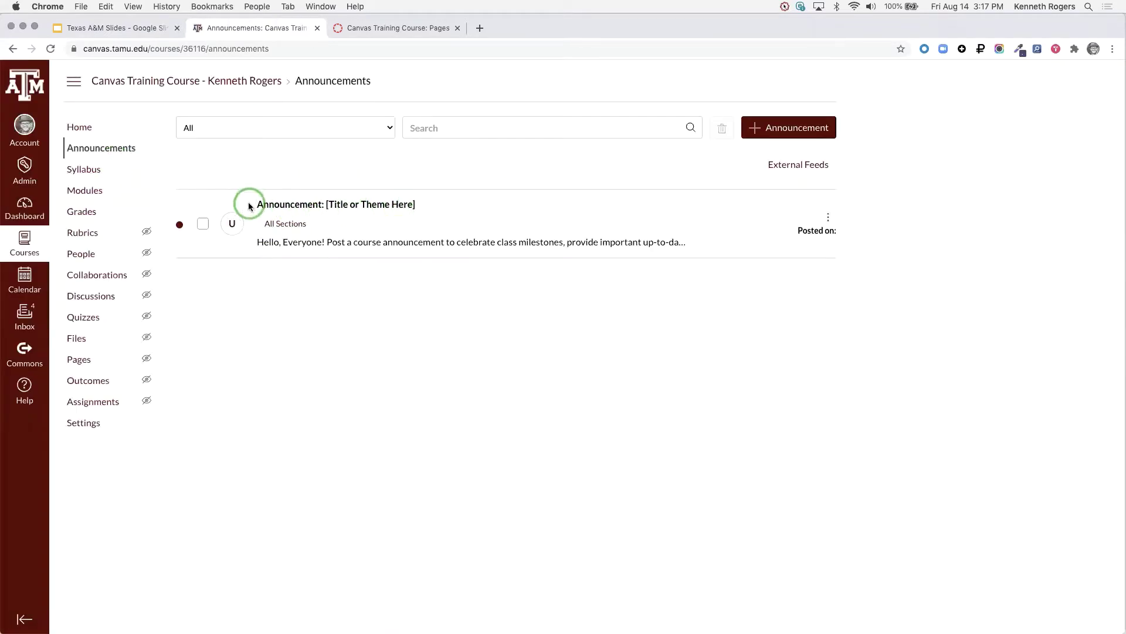
pyautogui.click(367, 204)
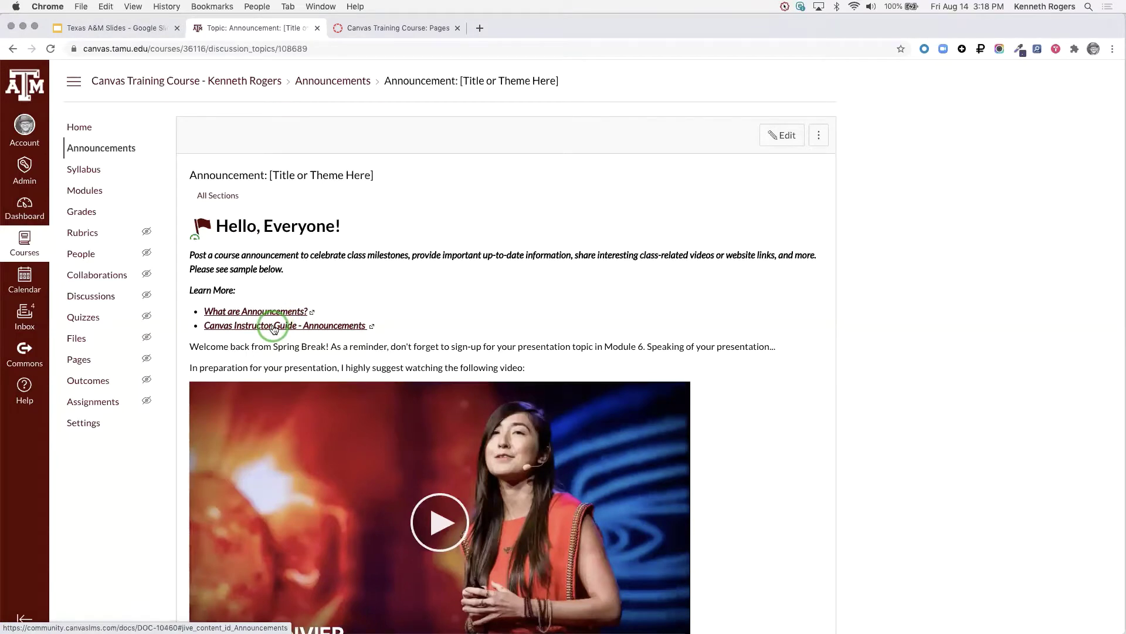
pyautogui.scroll(-3, 709, 332)
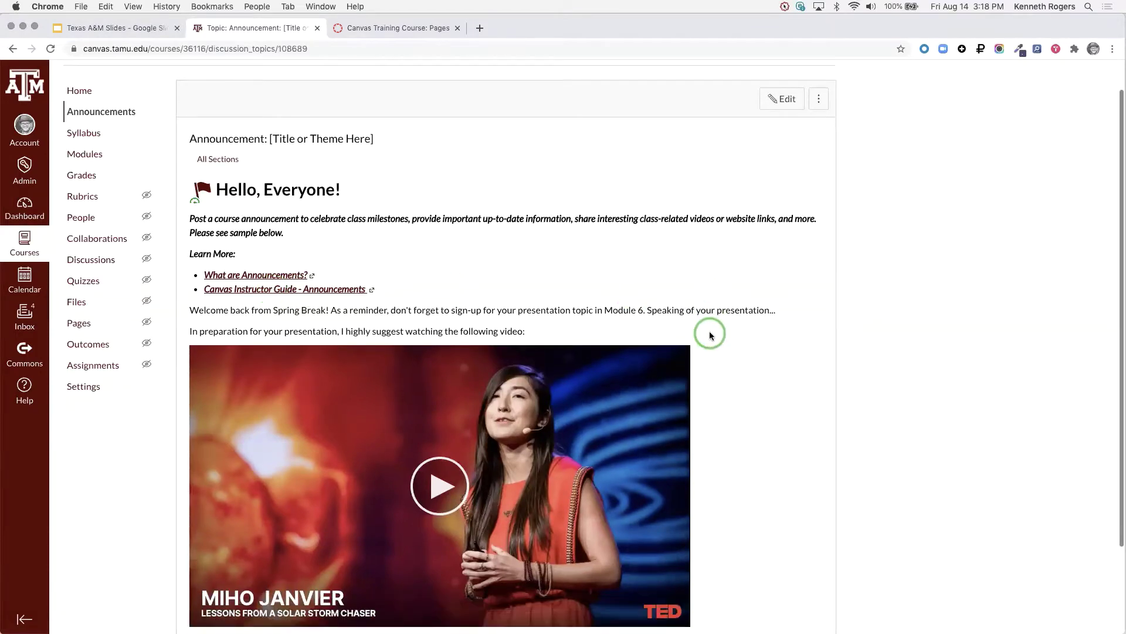
pyautogui.press('super+r')
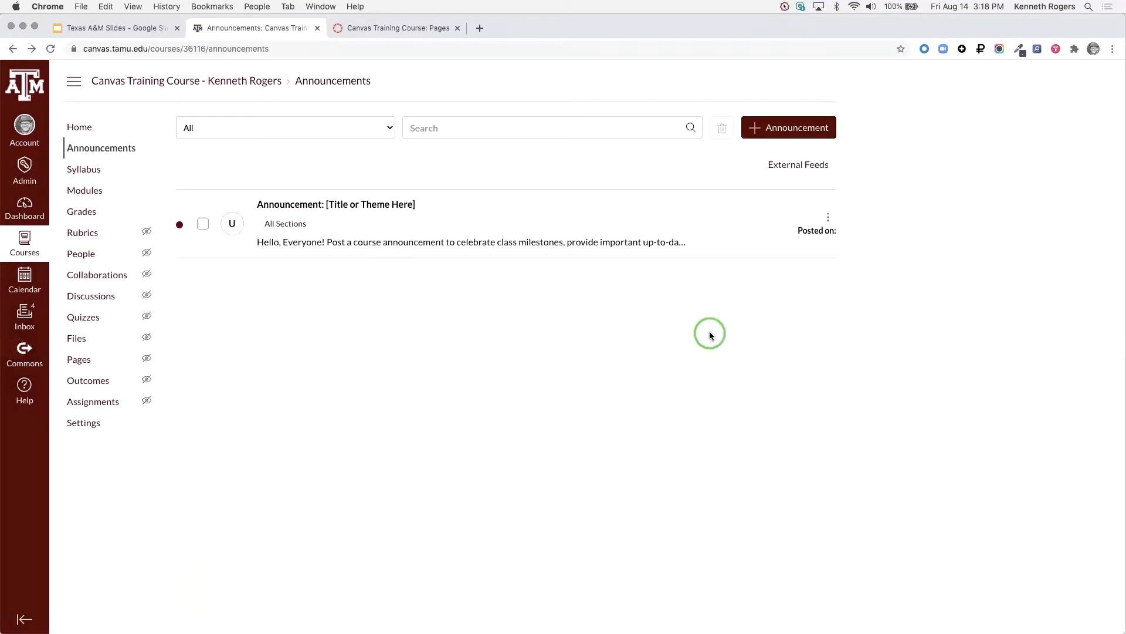
# - Create a new announcement and title it "Welcome to the Class"
pyautogui.click(778, 136)
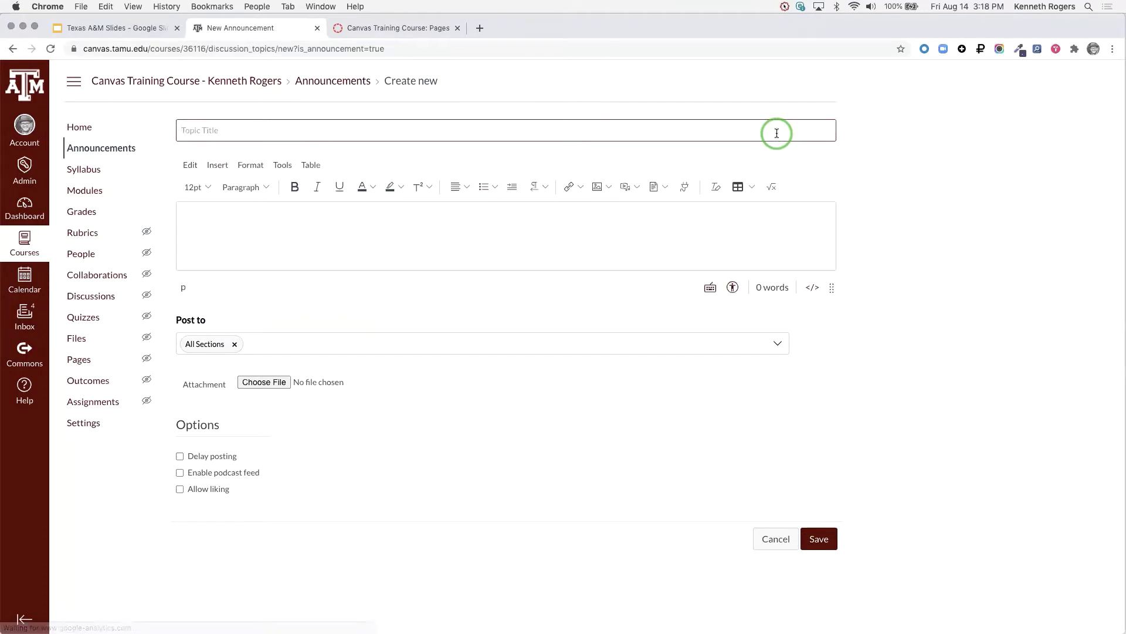
pyautogui.click(191, 131)
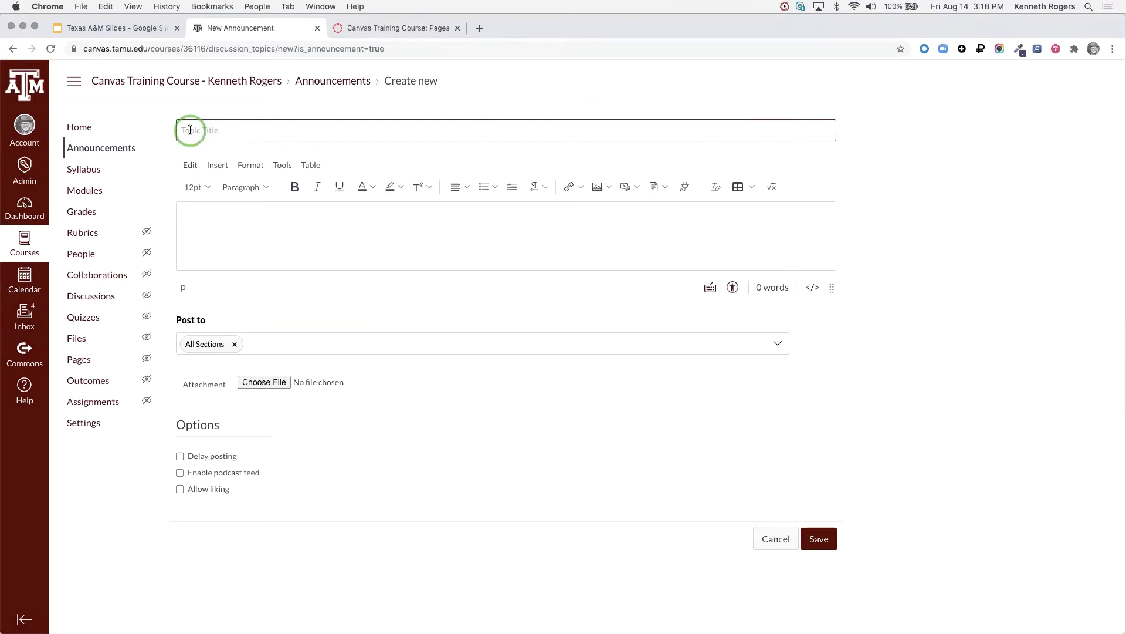
pyautogui.write('Welcome to the Class')
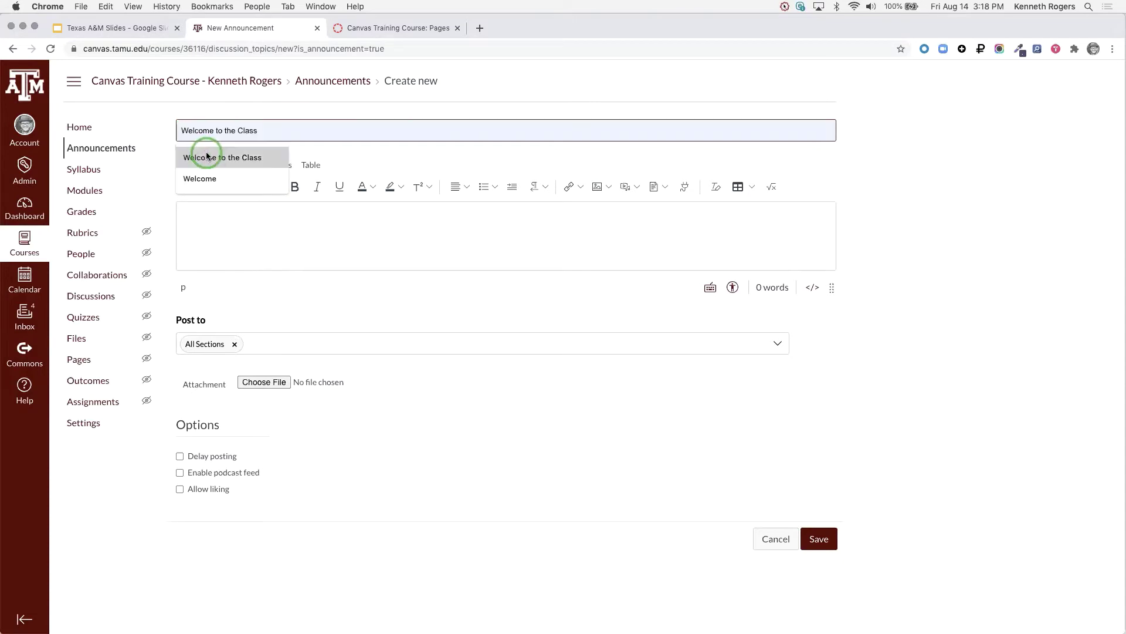
pyautogui.click(210, 156)
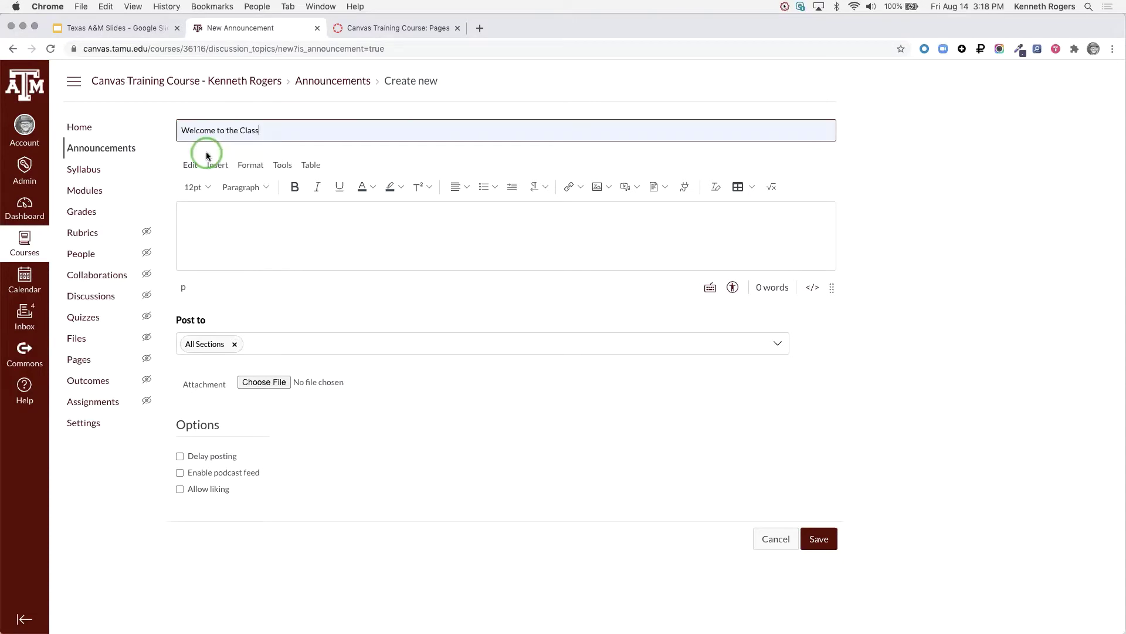
# - Start the announcement's message body with "Welcome students to the Fall 2020 semester. I'm excited to be your"
pyautogui.click(216, 218)
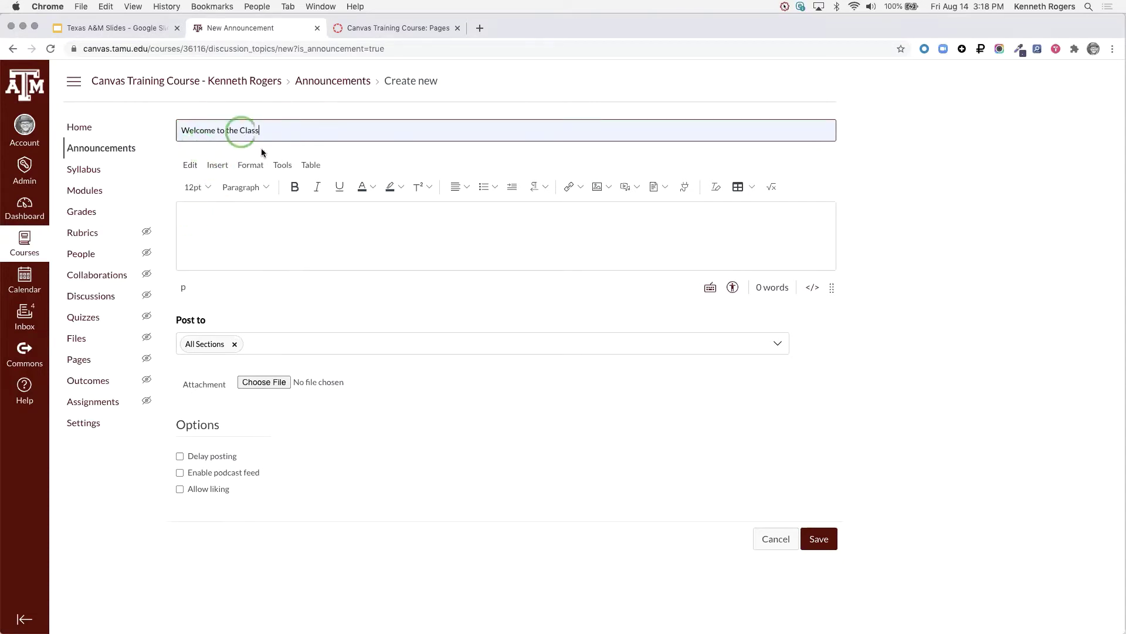
pyautogui.click(227, 225)
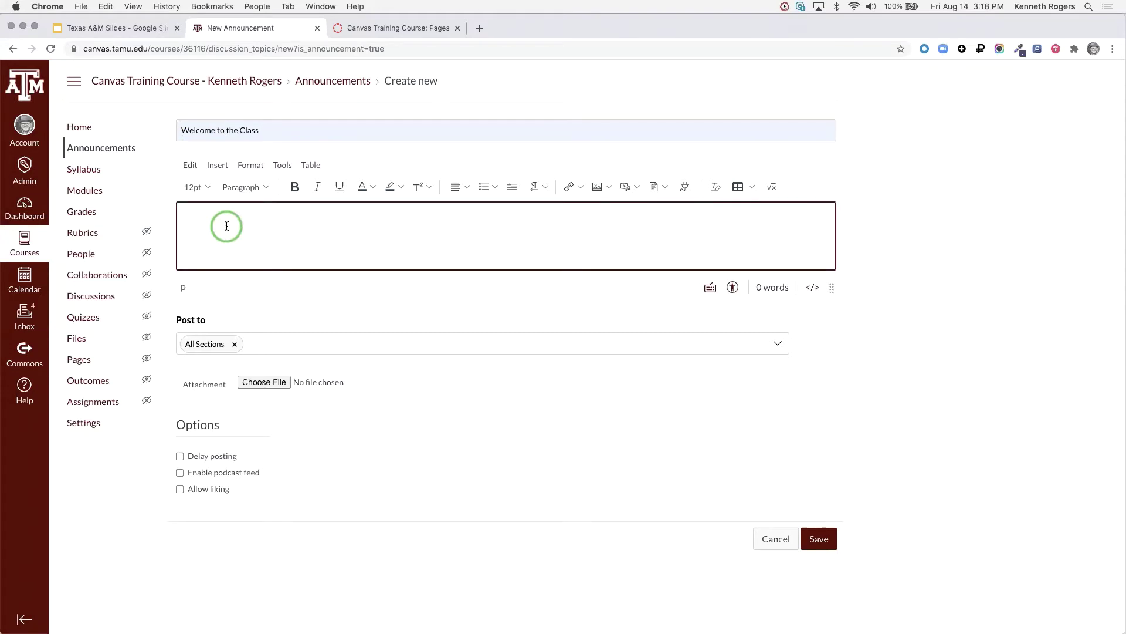
pyautogui.write('Welcome students to the Fall 2020')
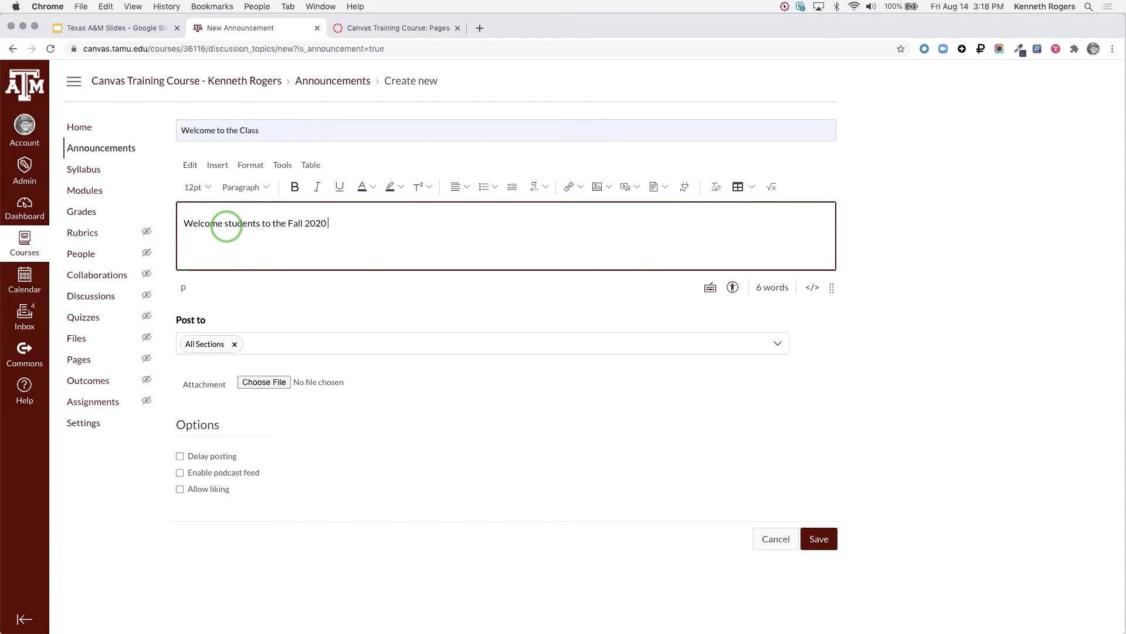
pyautogui.write(" semester. I'm excited to be your")
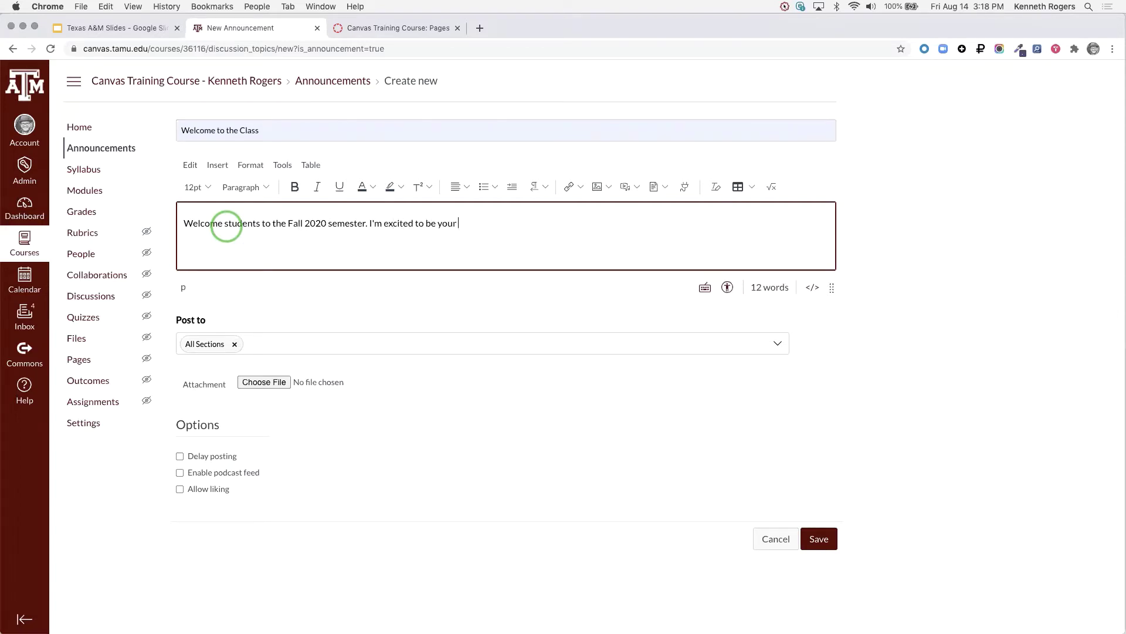
# - Continue the message body with "instructor. Reach out if you need anything. Make sure you take a look at the"
pyautogui.write(' instructor. Reach out if you need anythi')
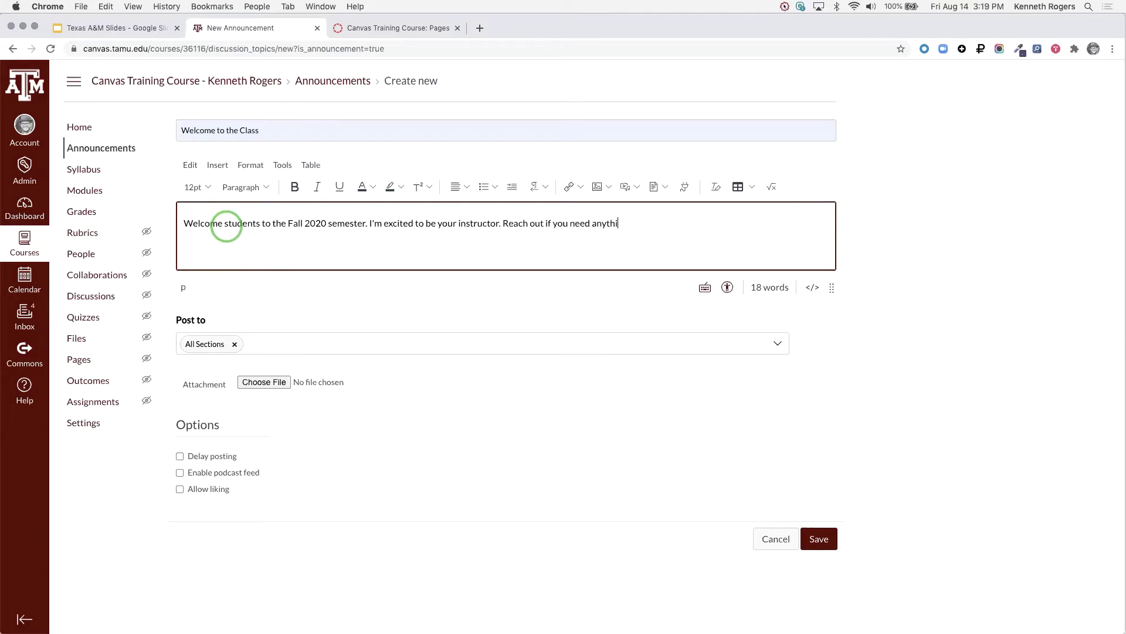
pyautogui.write('ng. Make')
pyautogui.press('BackSpace')
pyautogui.write('he')
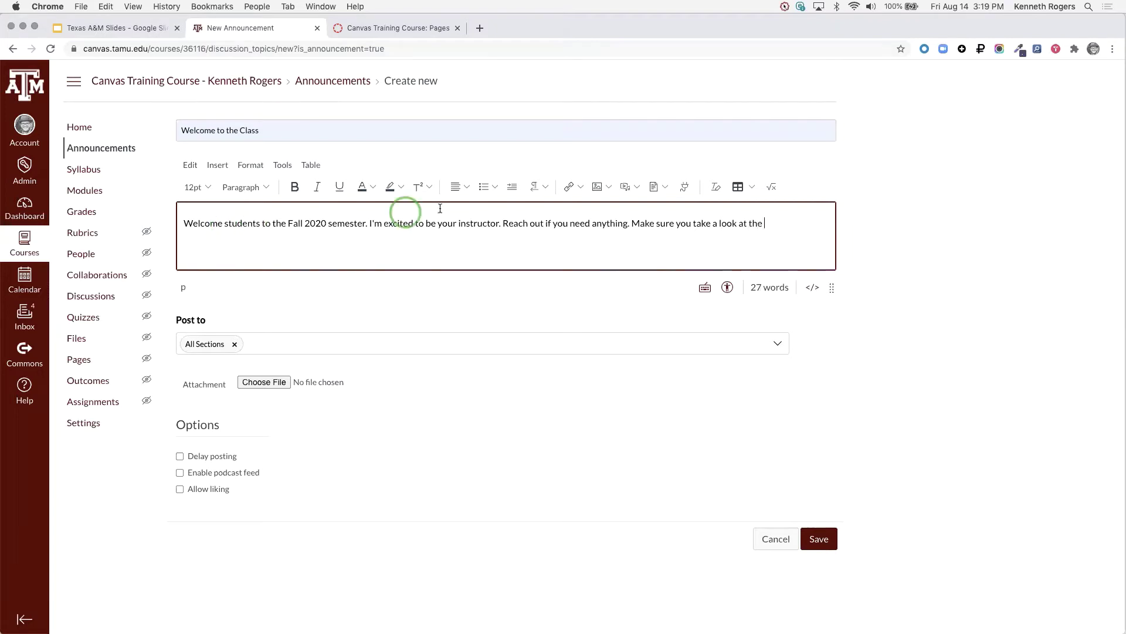
# - Insert a course link to the Syllabus from Course Navigation at the end of the message and close the sentence with a period
pyautogui.click(571, 187)
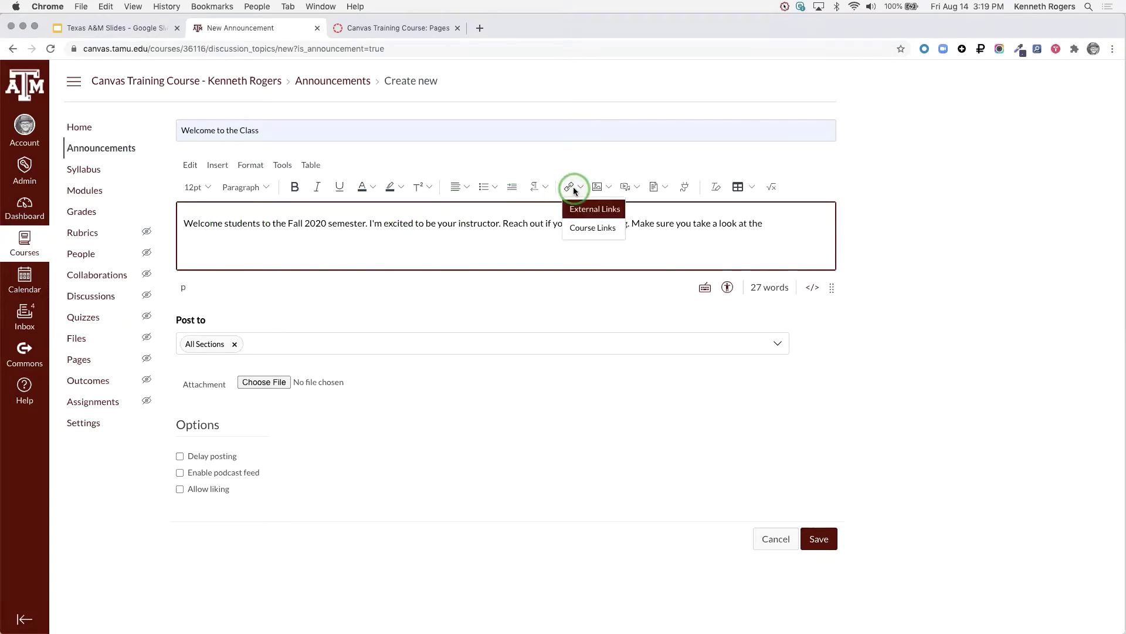
pyautogui.click(593, 227)
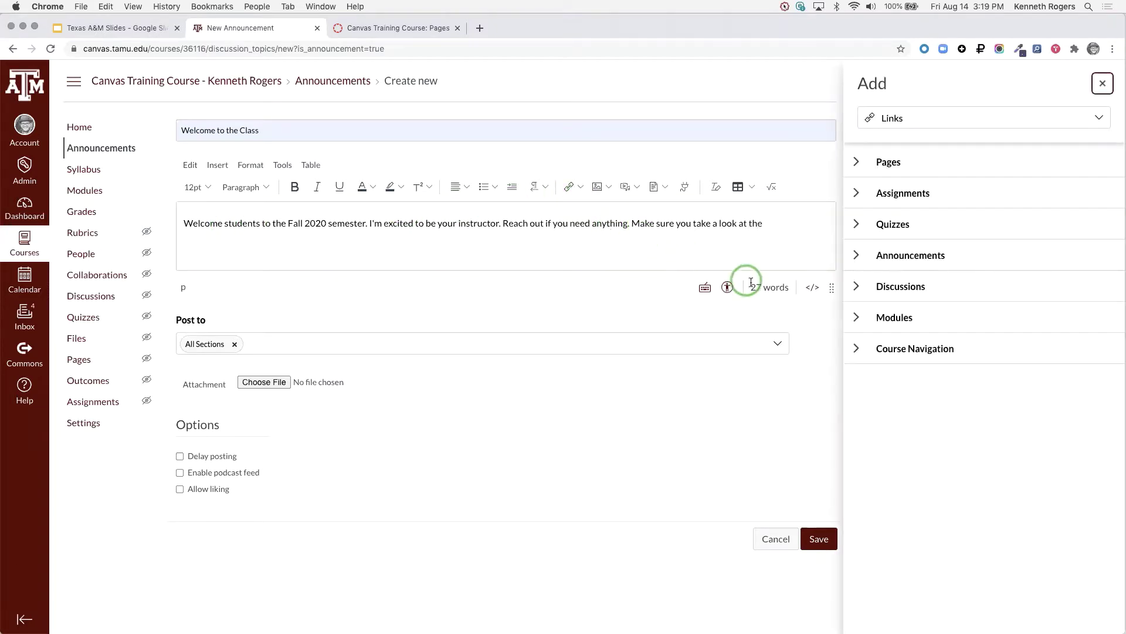
pyautogui.click(858, 350)
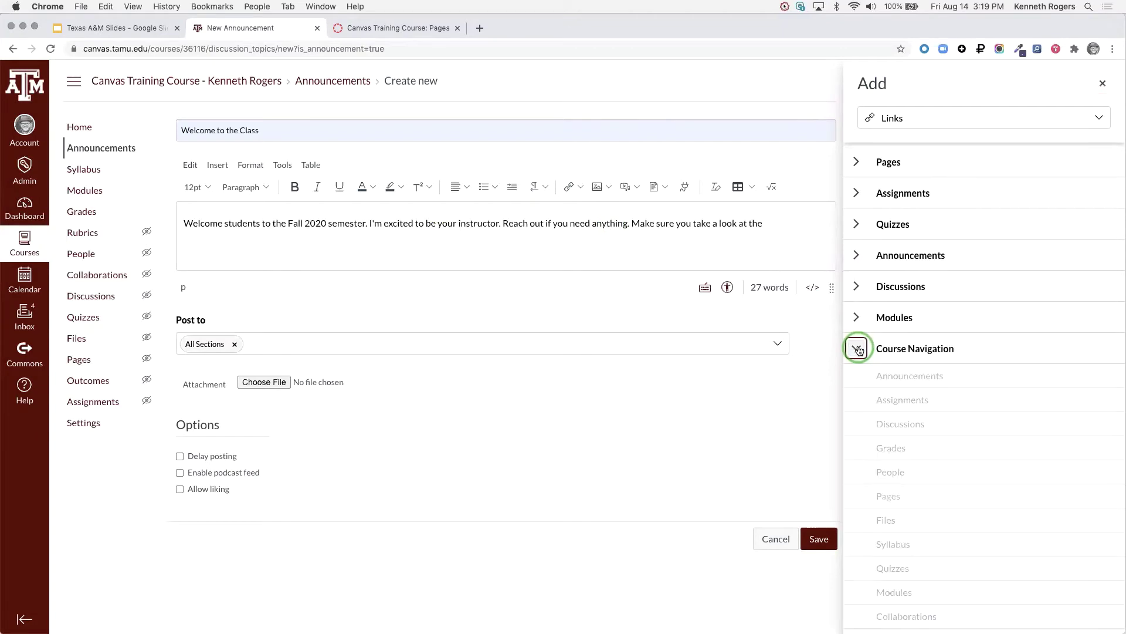
pyautogui.click(896, 544)
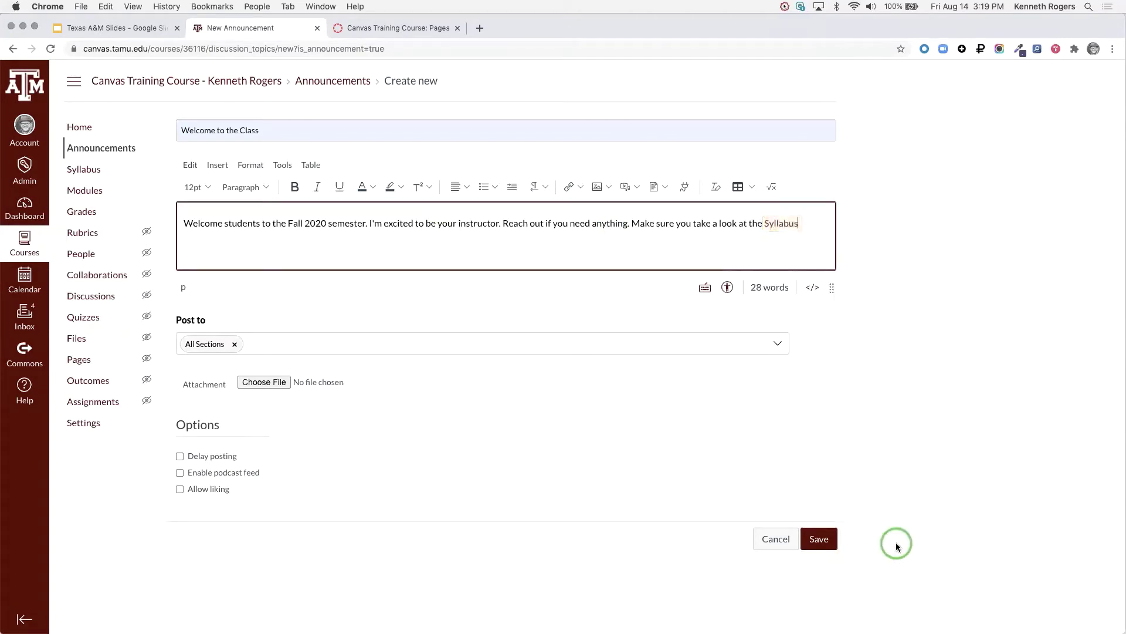
pyautogui.click(822, 271)
# - Record a short webcam video and save it into the announcement body below the message text
pyautogui.click(625, 188)
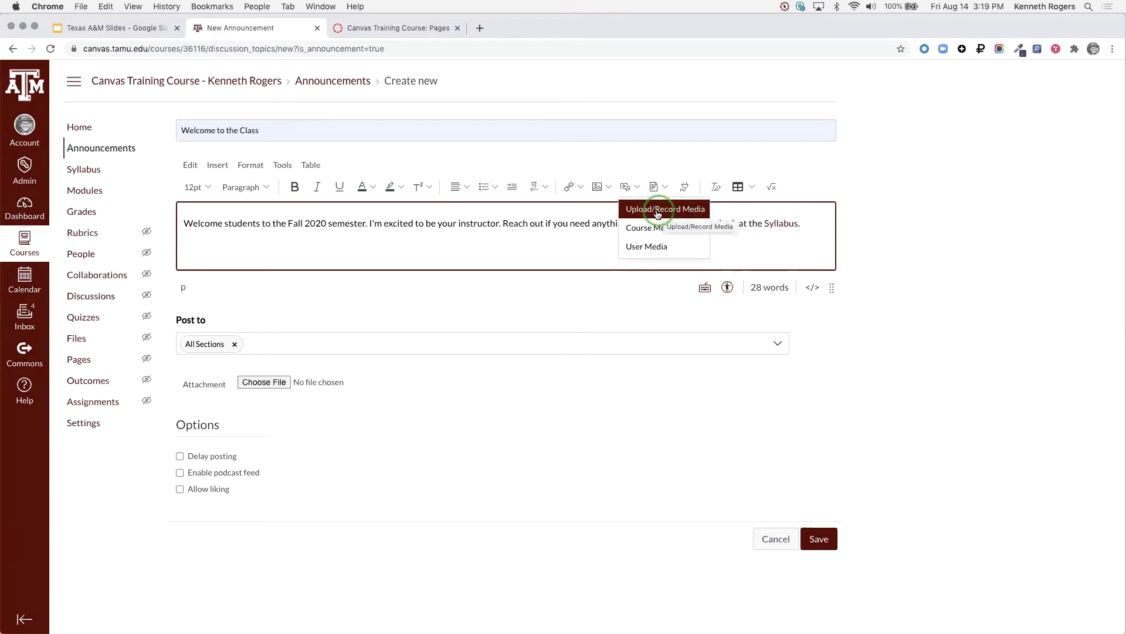
pyautogui.click(682, 210)
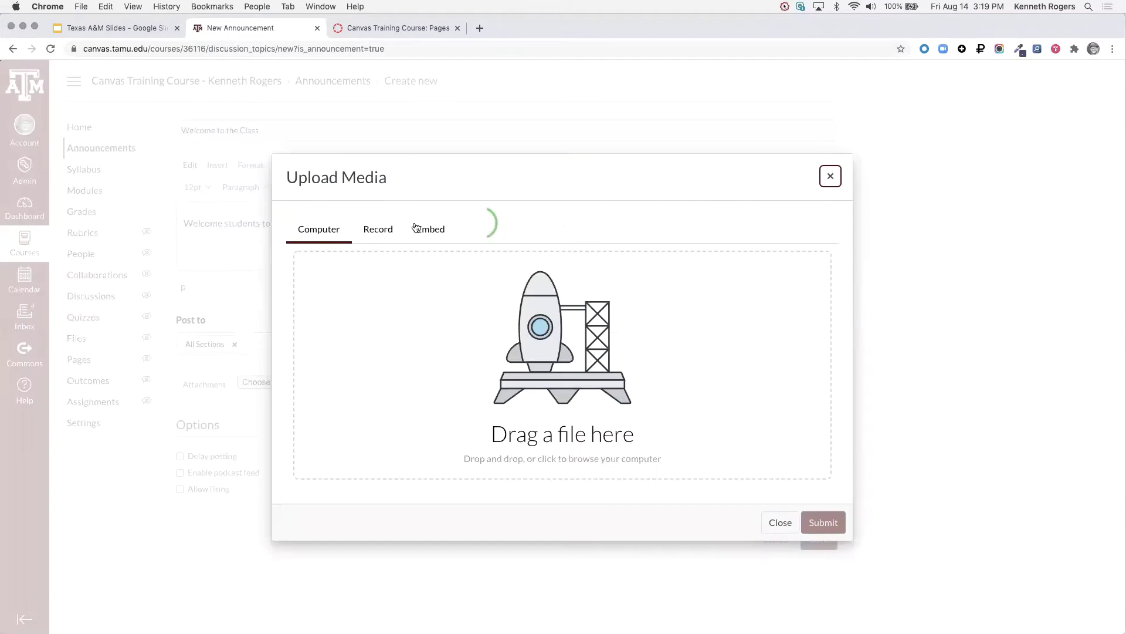
pyautogui.click(373, 228)
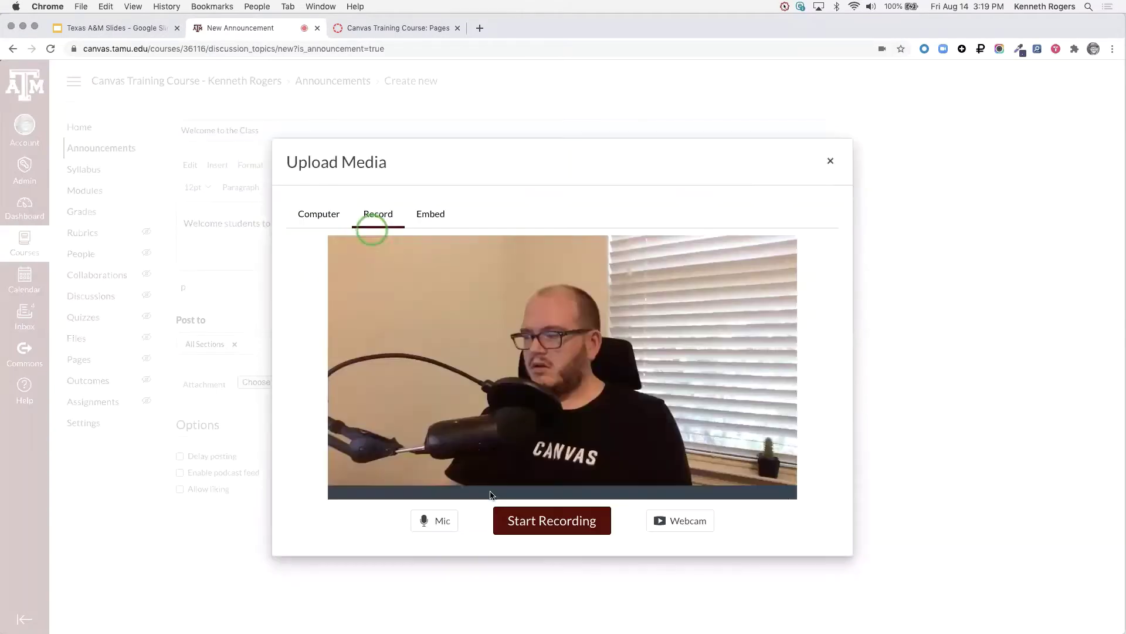
pyautogui.click(575, 522)
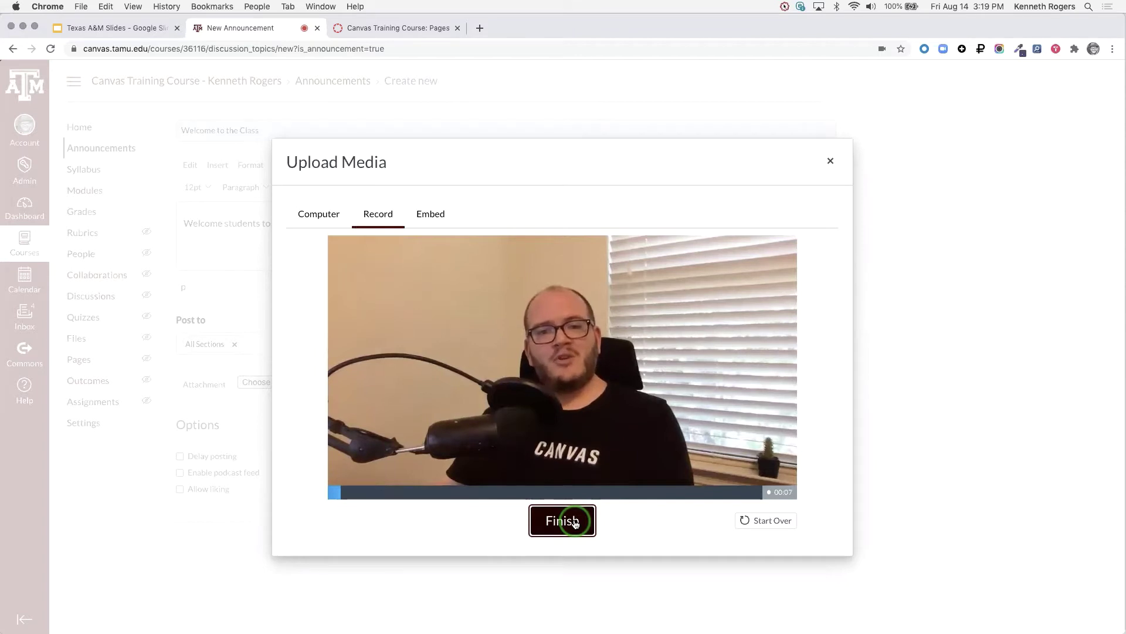
pyautogui.click(562, 521)
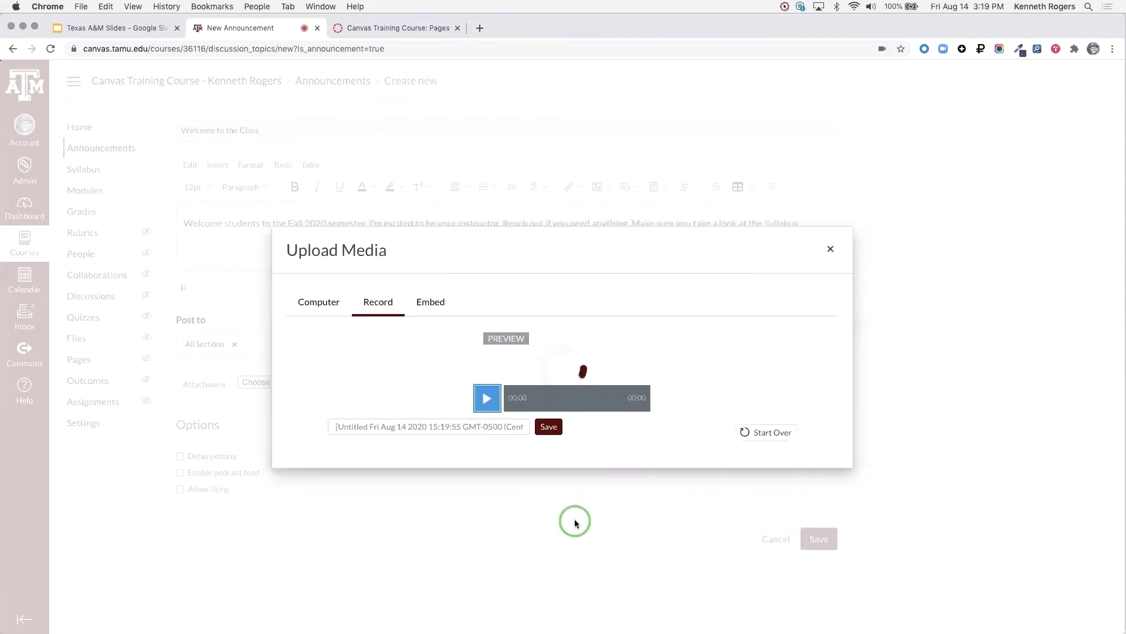
pyautogui.click(549, 515)
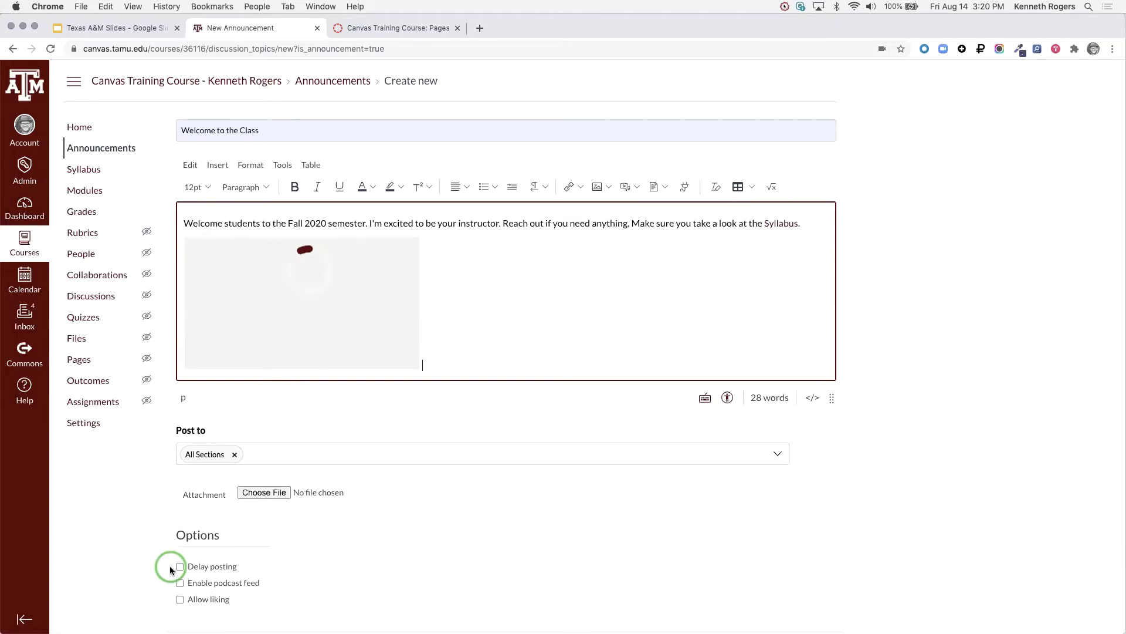
# - Delay the announcement's posting until Aug 17, 2020 at 8:00 am
pyautogui.scroll(5, 170, 566)
pyautogui.scroll(-2, 170, 565)
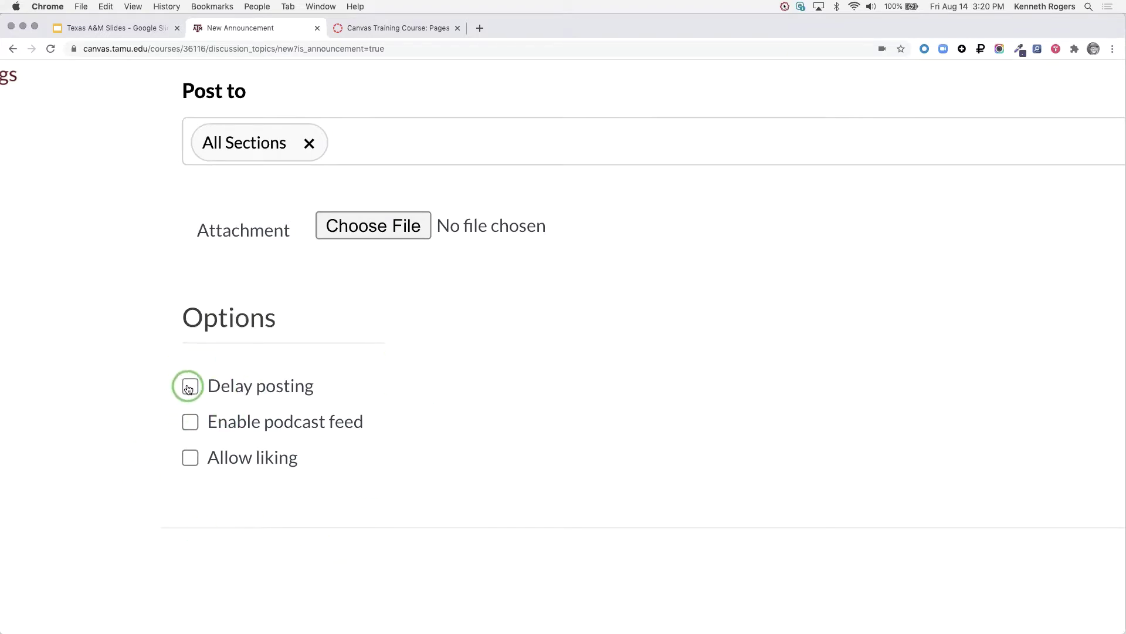
pyautogui.click(188, 390)
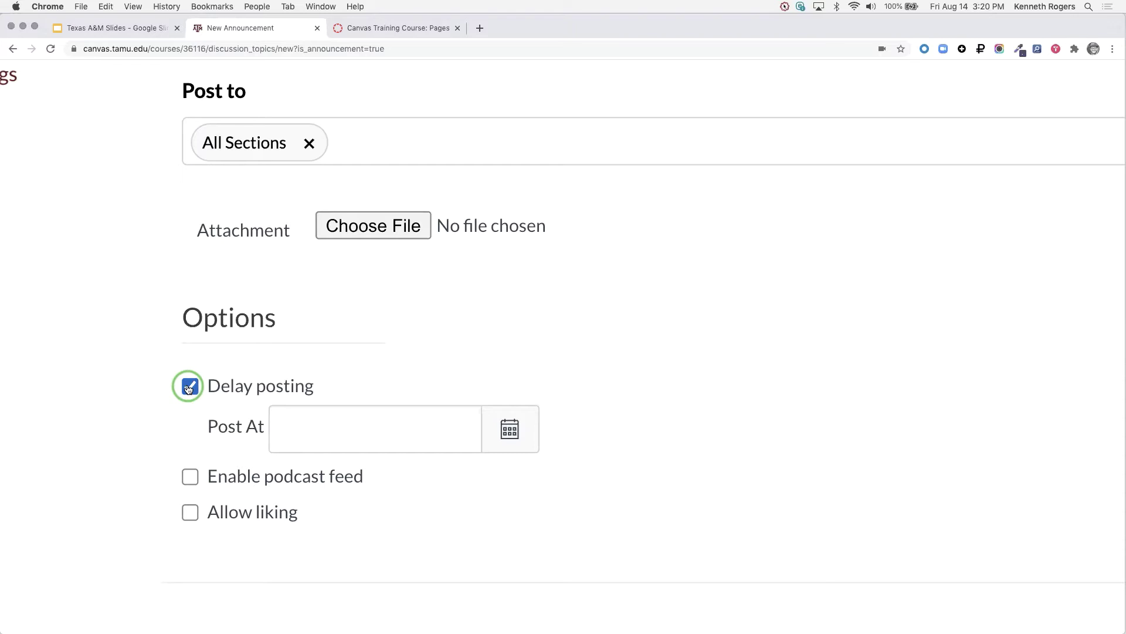
pyautogui.click(510, 430)
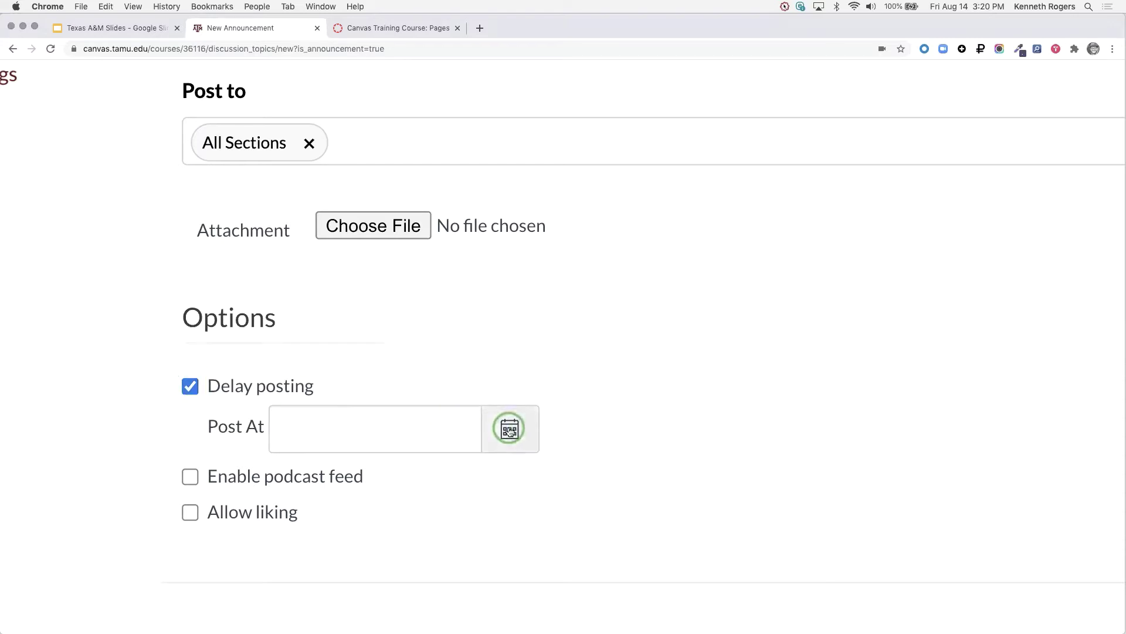
pyautogui.click(334, 265)
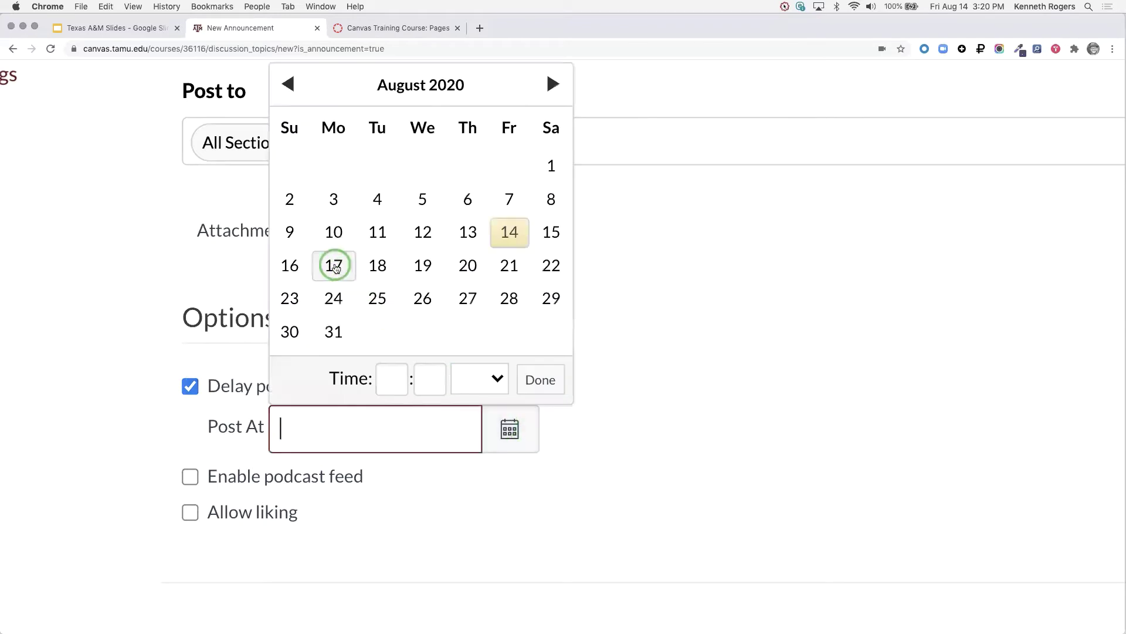
pyautogui.click(392, 377)
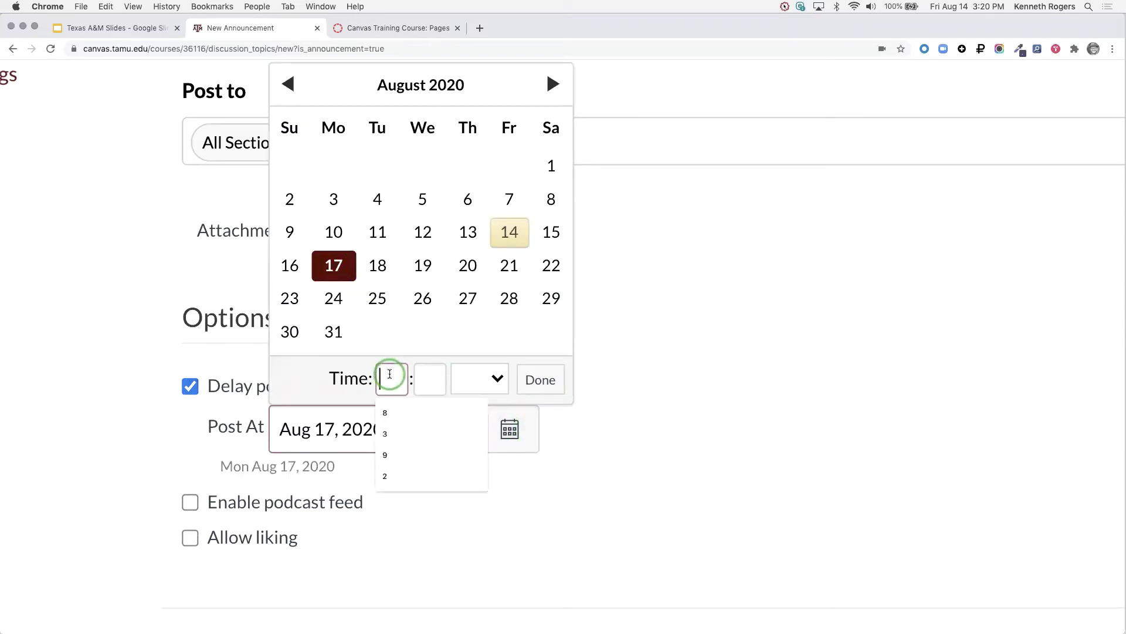
pyautogui.write('8')
pyautogui.click(428, 379)
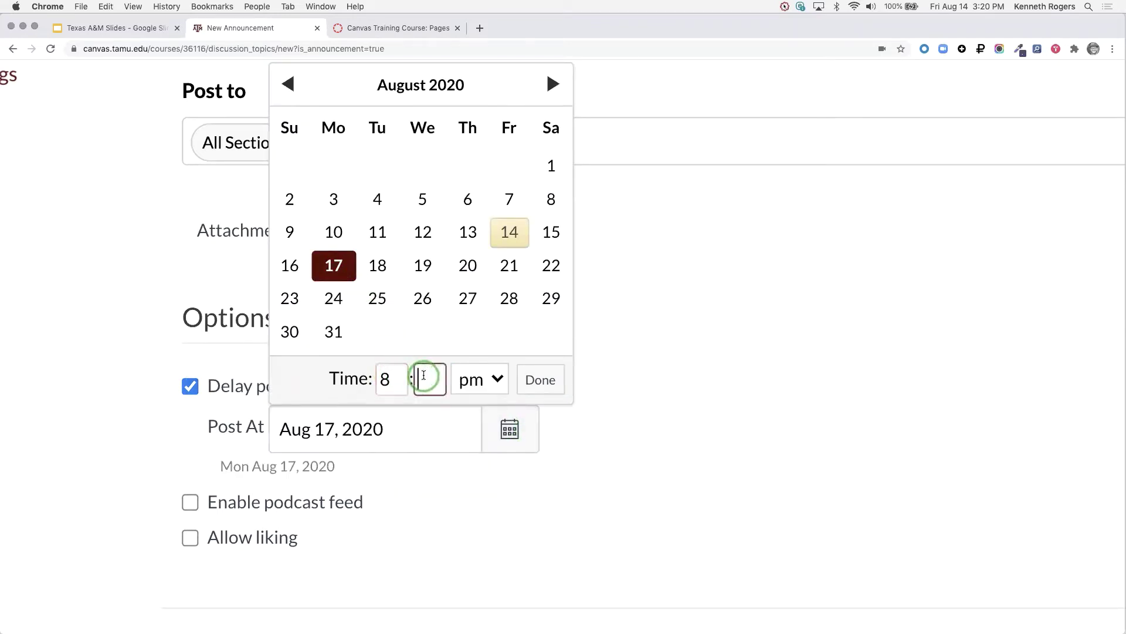
pyautogui.write('00')
pyautogui.click(476, 382)
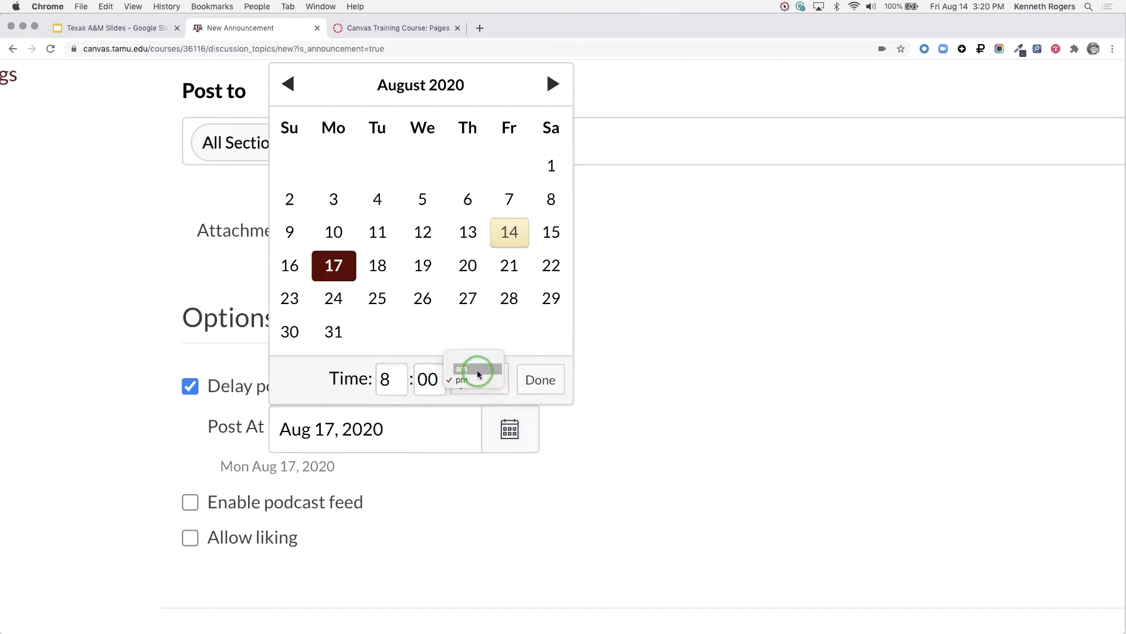
pyautogui.click(469, 369)
pyautogui.click(539, 380)
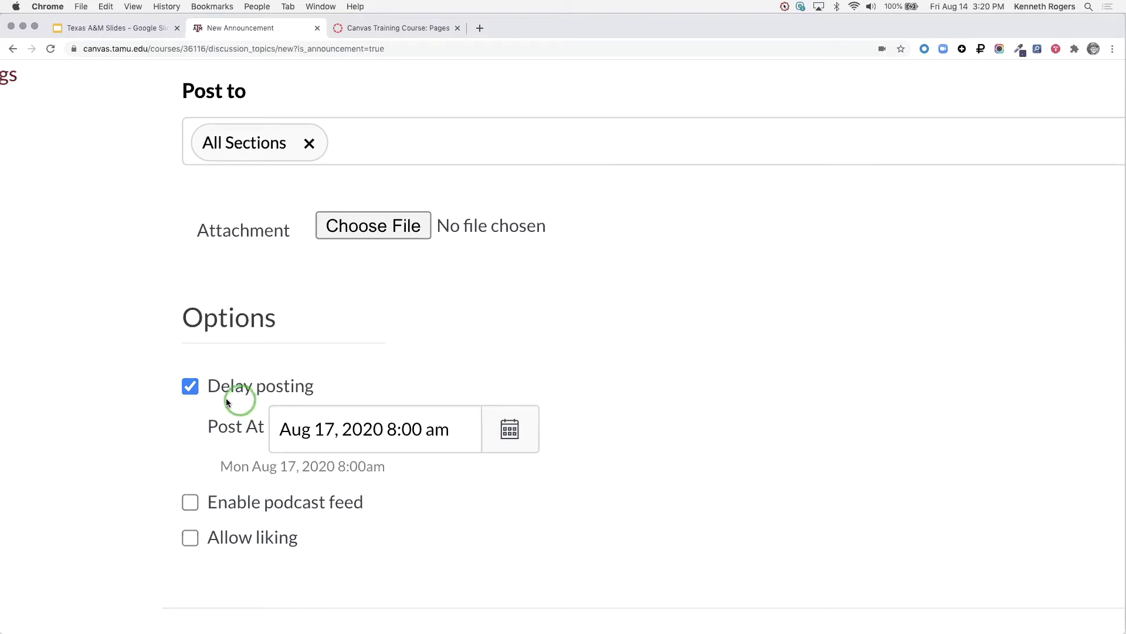
# - Turn off delayed posting and save the announcement so it posts right away to all sections
pyautogui.click(191, 389)
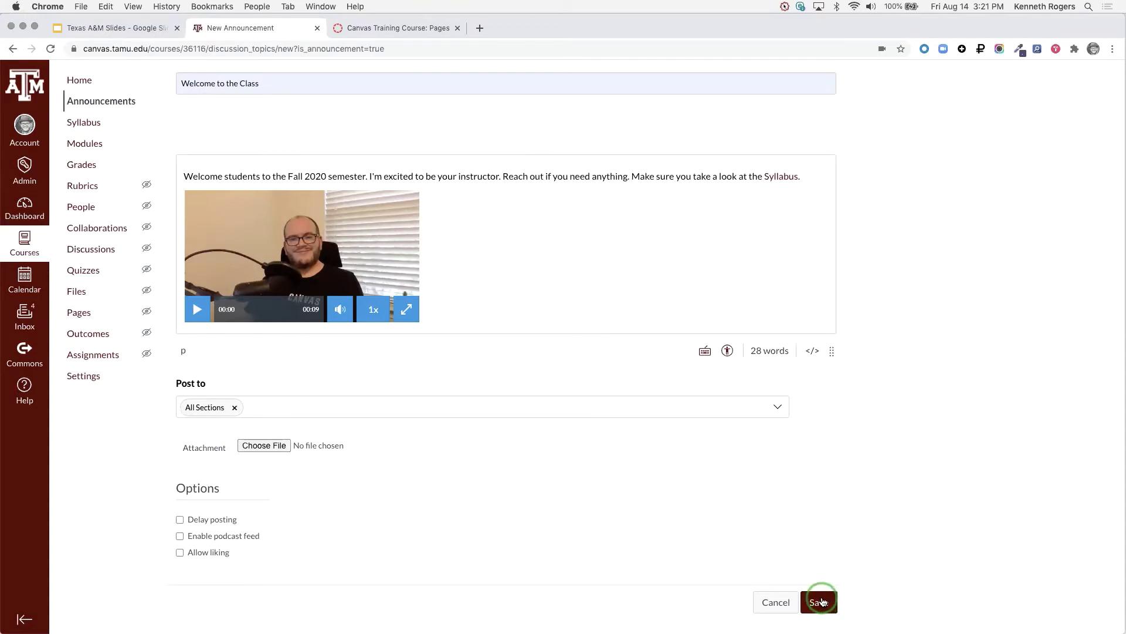
pyautogui.click(823, 601)
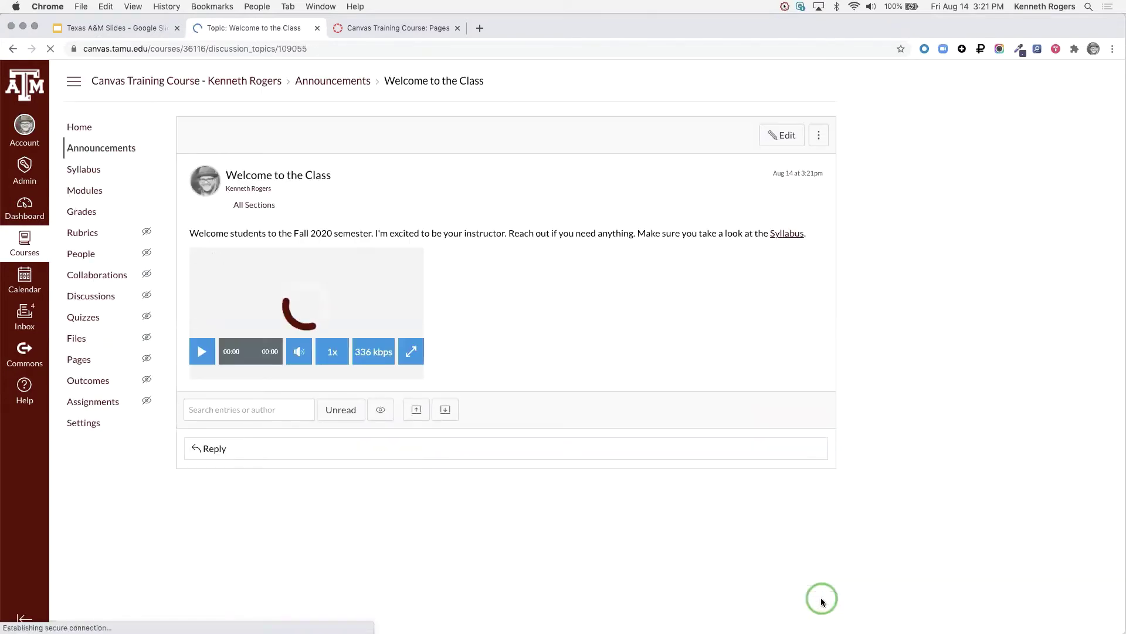
# - Open the course home page and examine how the posted announcement appears under Recent Announcements
pyautogui.click(104, 129)
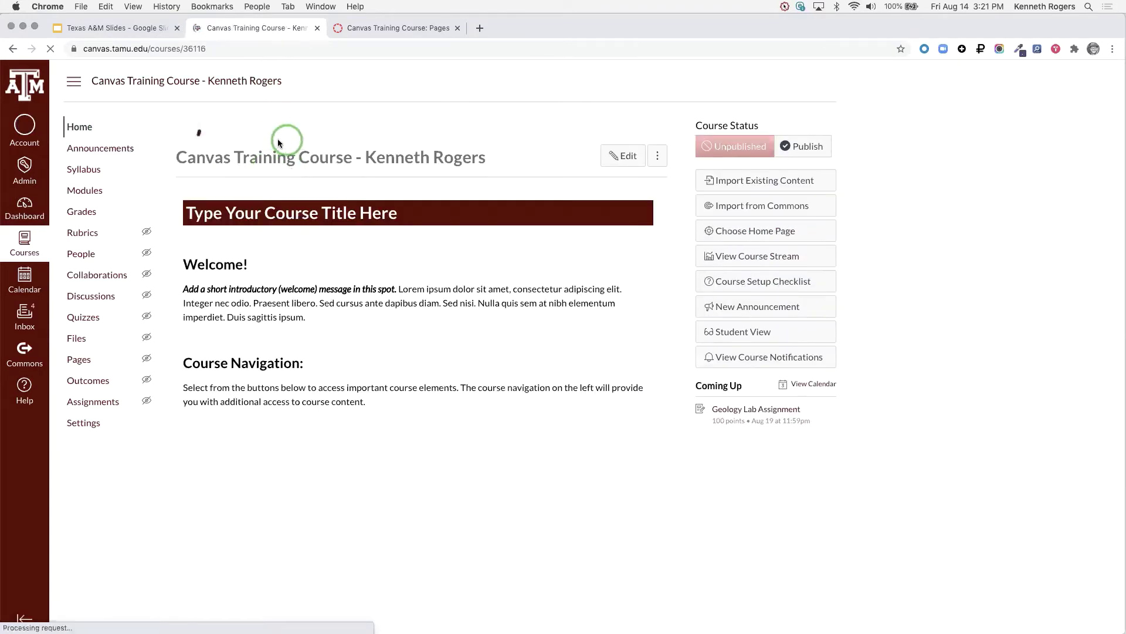
pyautogui.scroll(5, 254, 141)
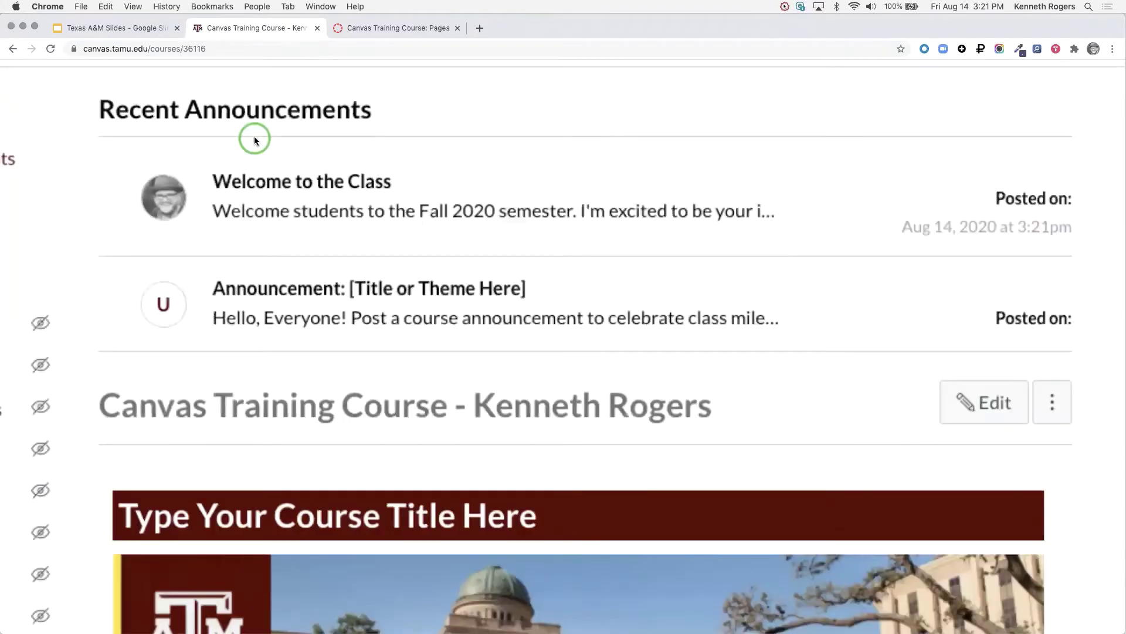
pyautogui.scroll(1, 254, 138)
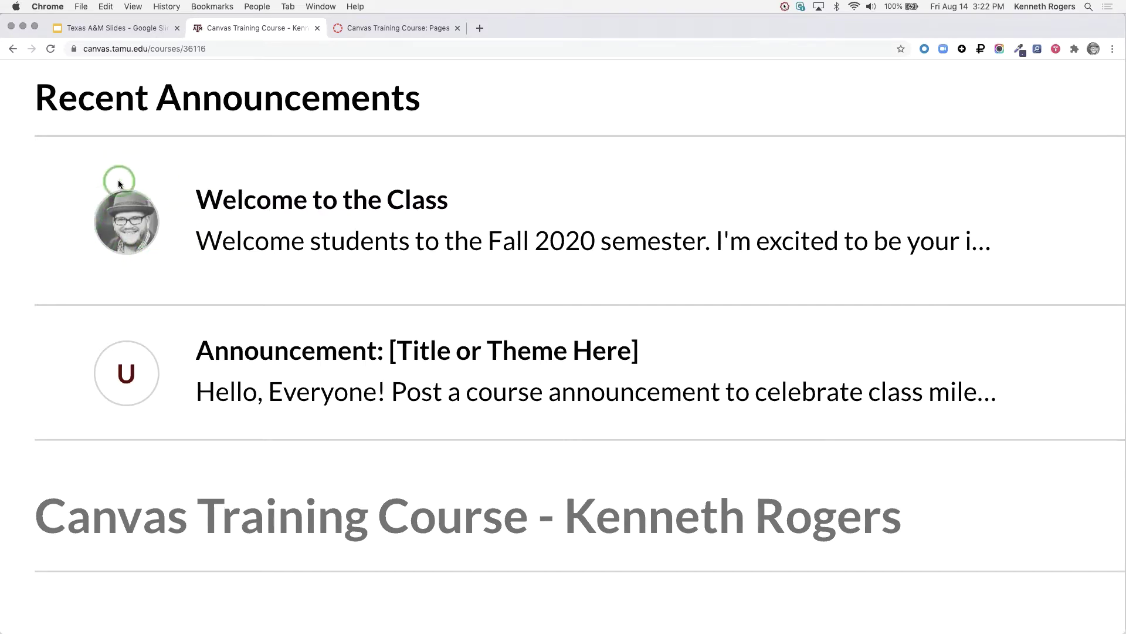
pyautogui.scroll(-5, 119, 183)
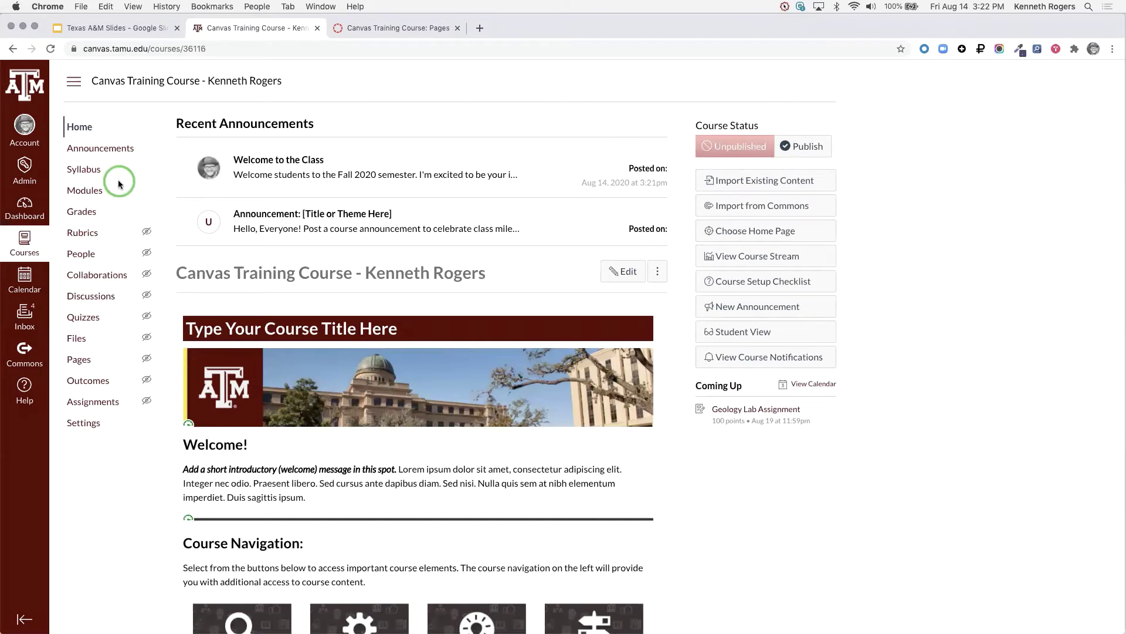
pyautogui.click(117, 148)
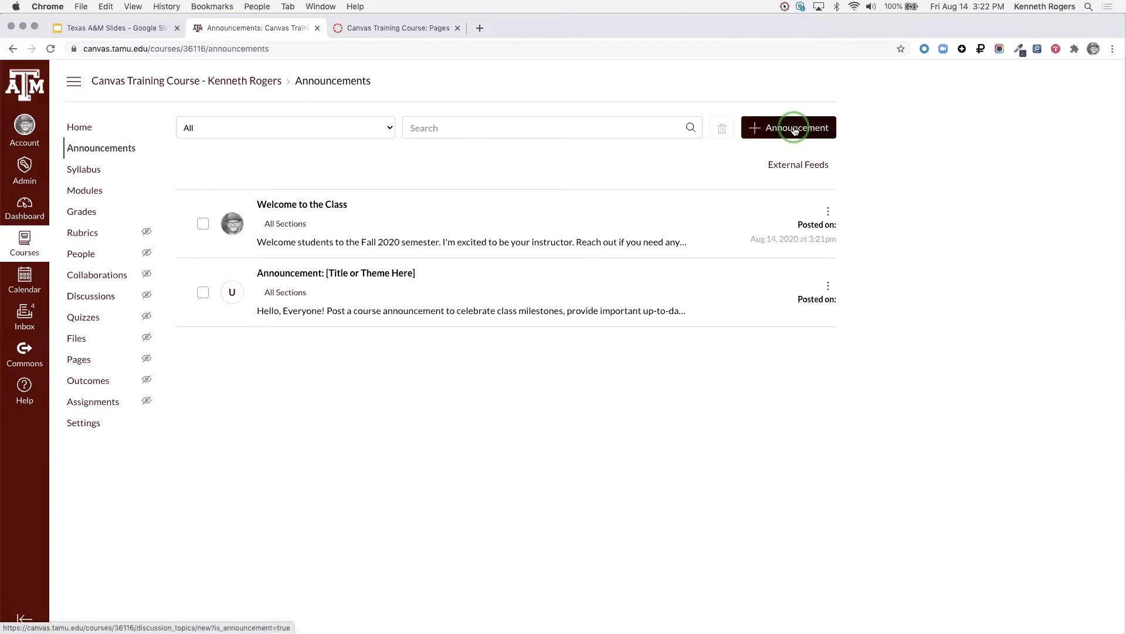
pyautogui.click(795, 129)
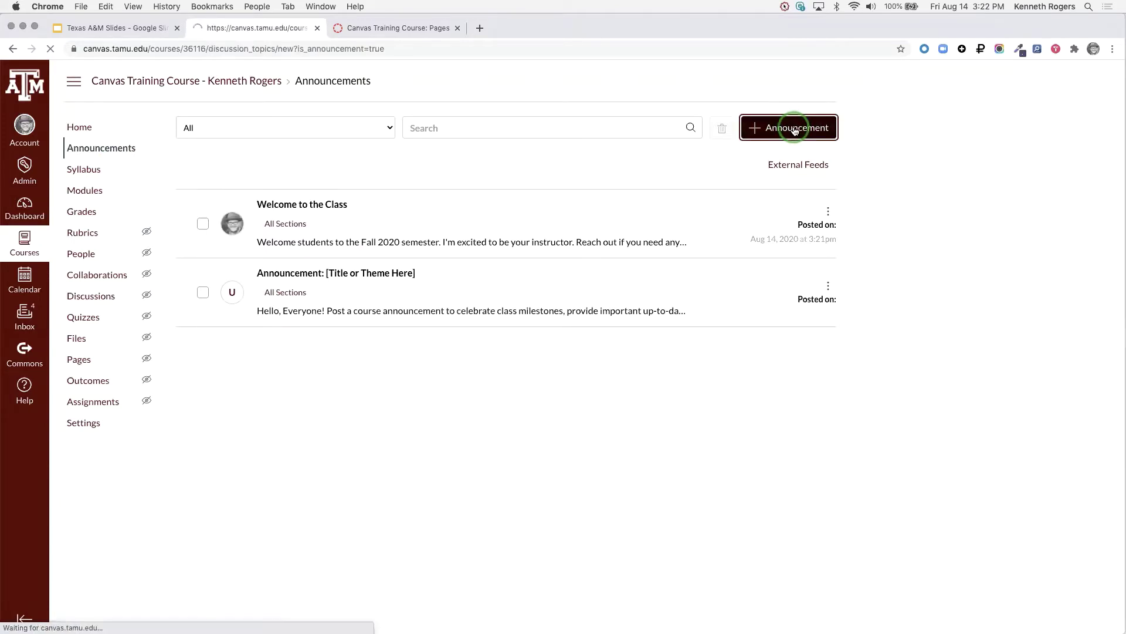
pyautogui.click(322, 133)
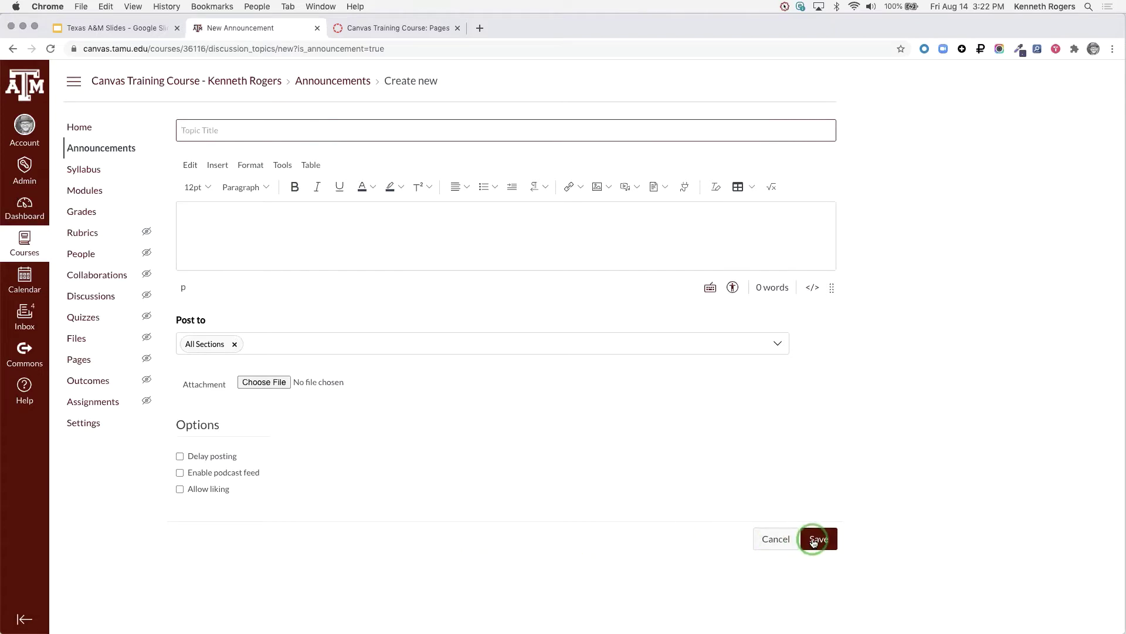
pyautogui.click(791, 541)
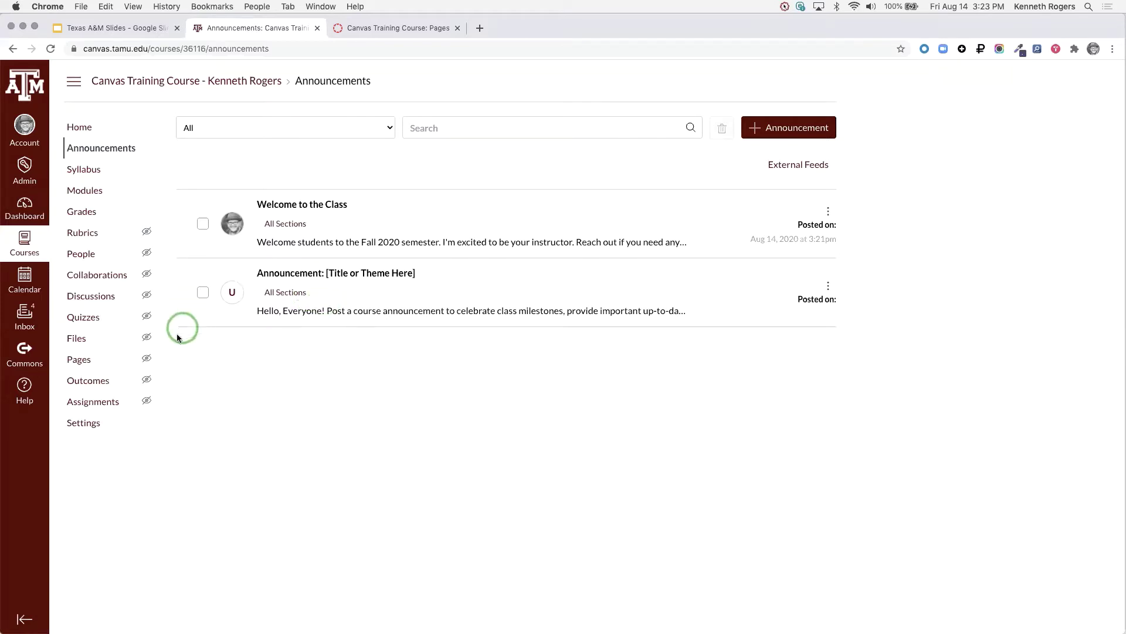
# - Open the course's Discussions page and look over the existing discussions and their icons
pyautogui.scroll(5, 87, 300)
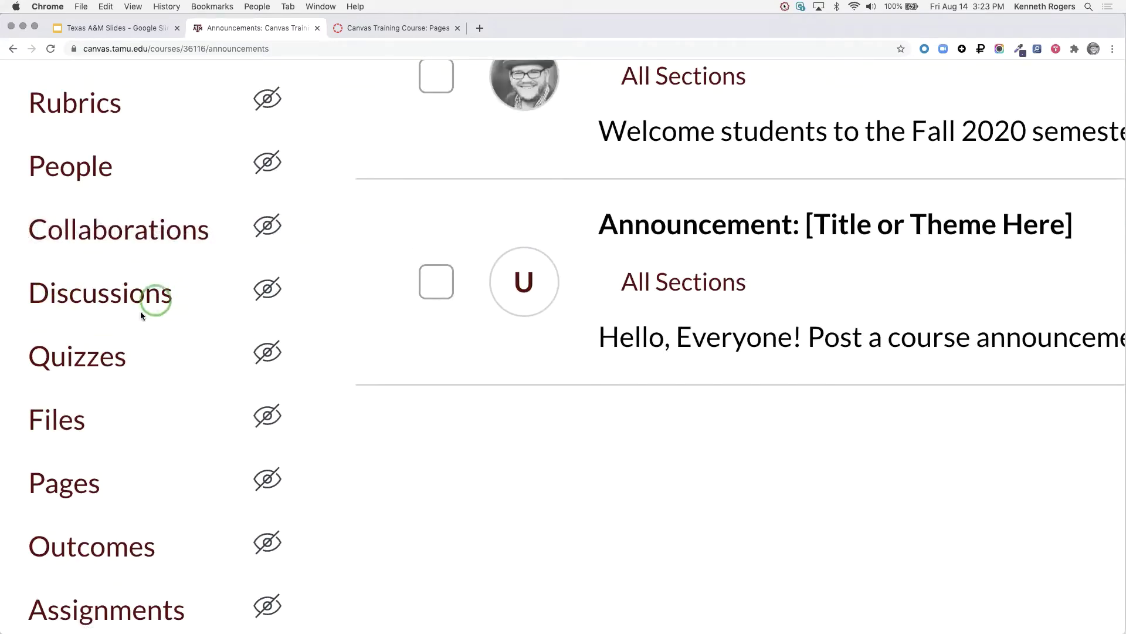
pyautogui.click(111, 300)
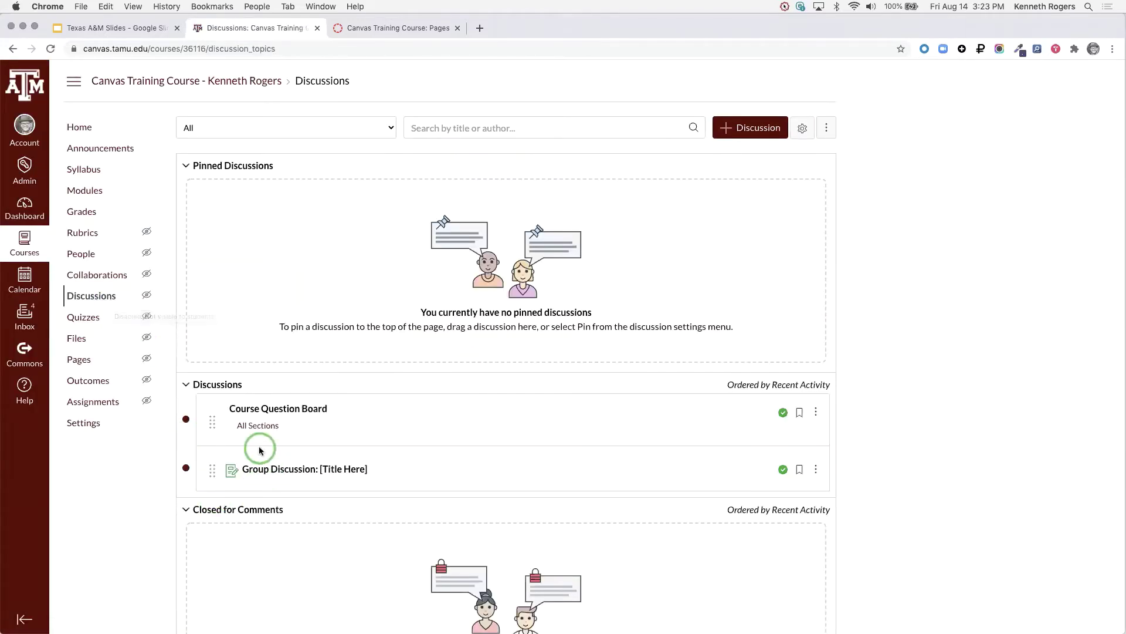
pyautogui.scroll(5, 259, 446)
pyautogui.scroll(-2, 259, 448)
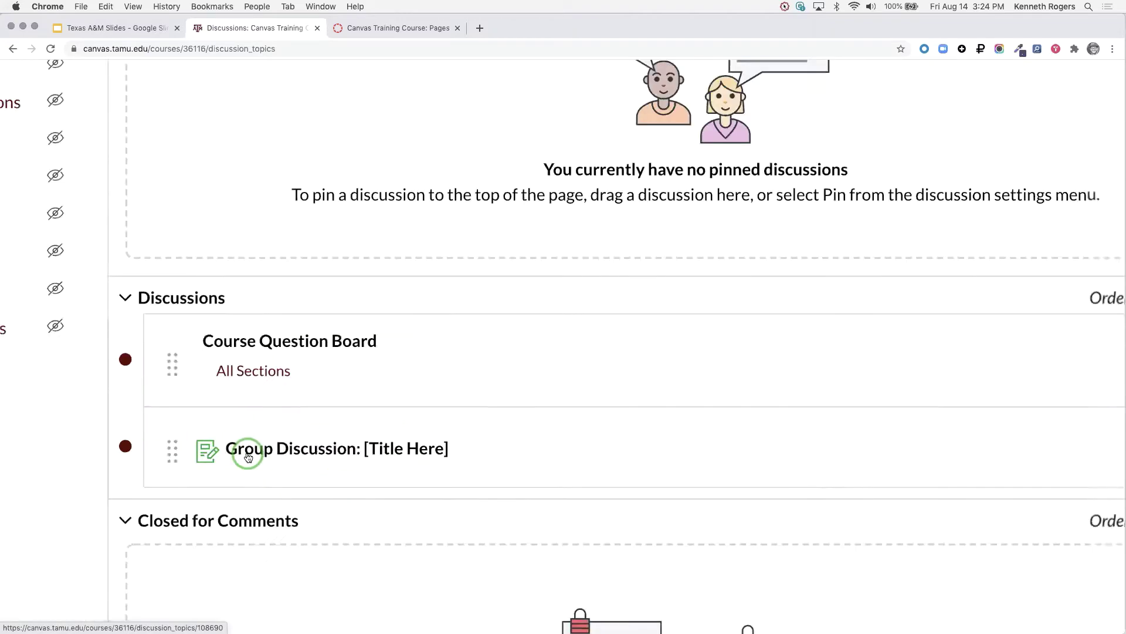
pyautogui.hotkey('ctrl', '0')
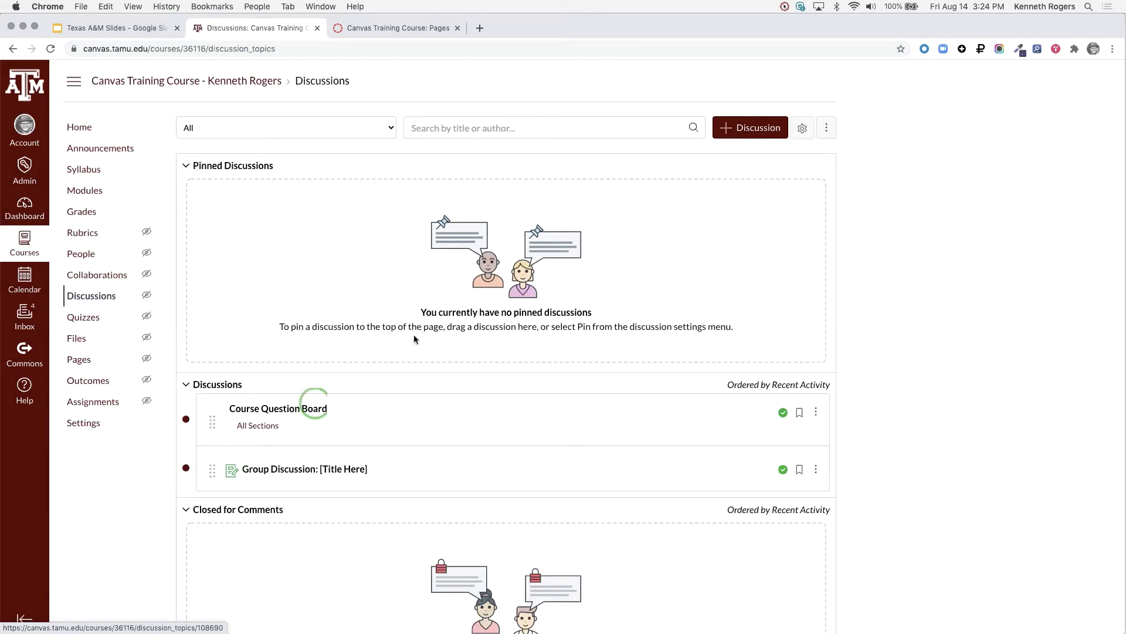
# - Start a new discussion topic titled "Introduce Yourself"
pyautogui.click(738, 139)
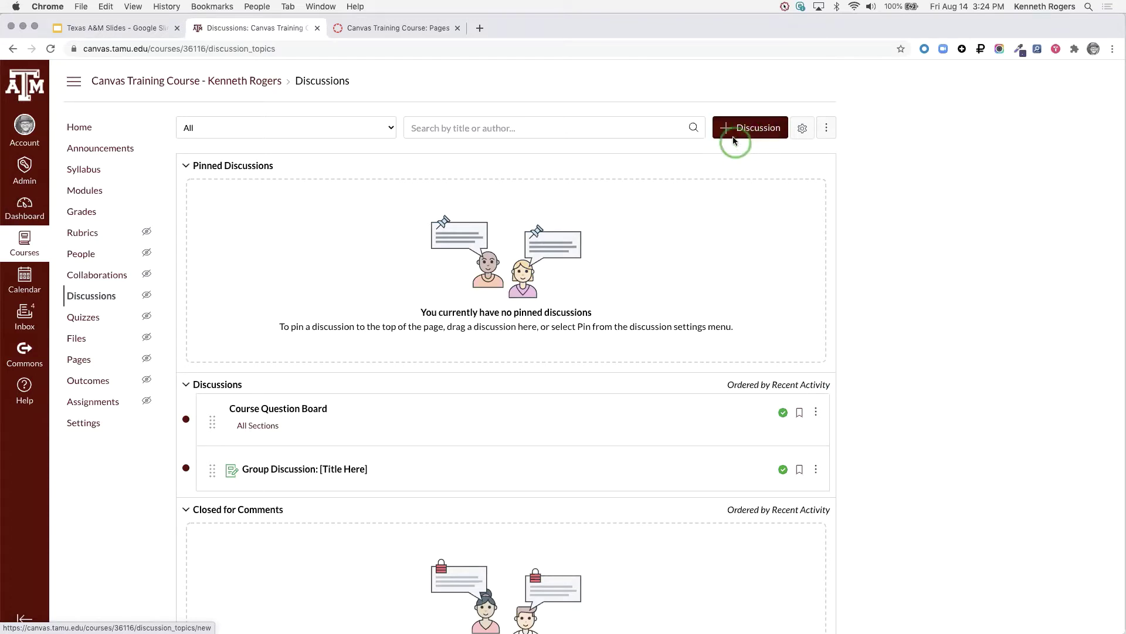
pyautogui.click(748, 130)
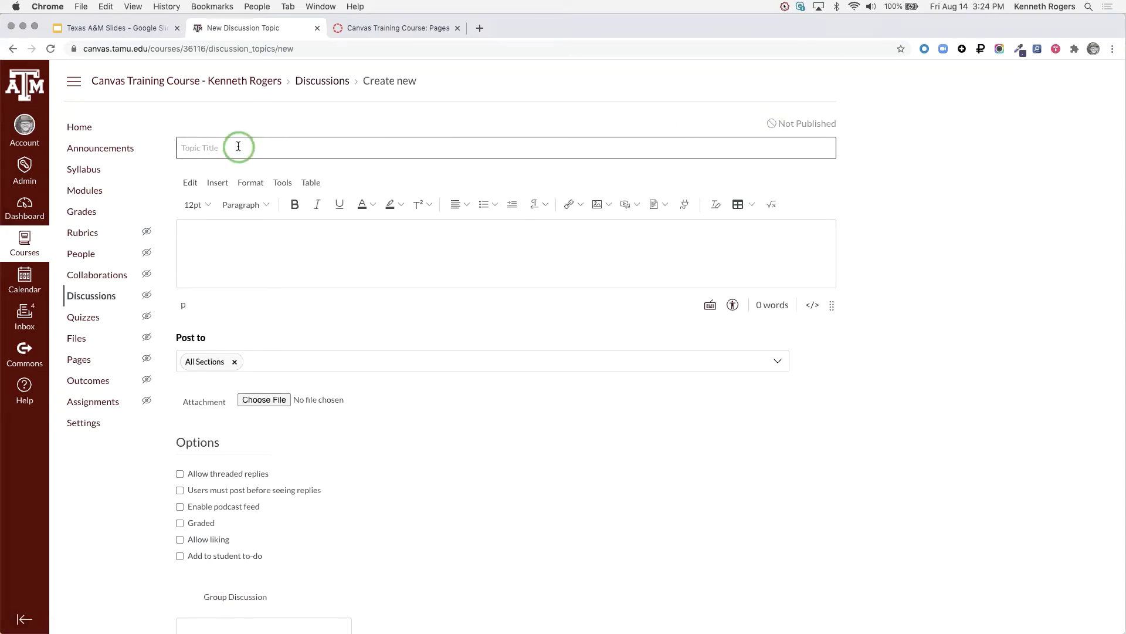
pyautogui.write('Intervention')
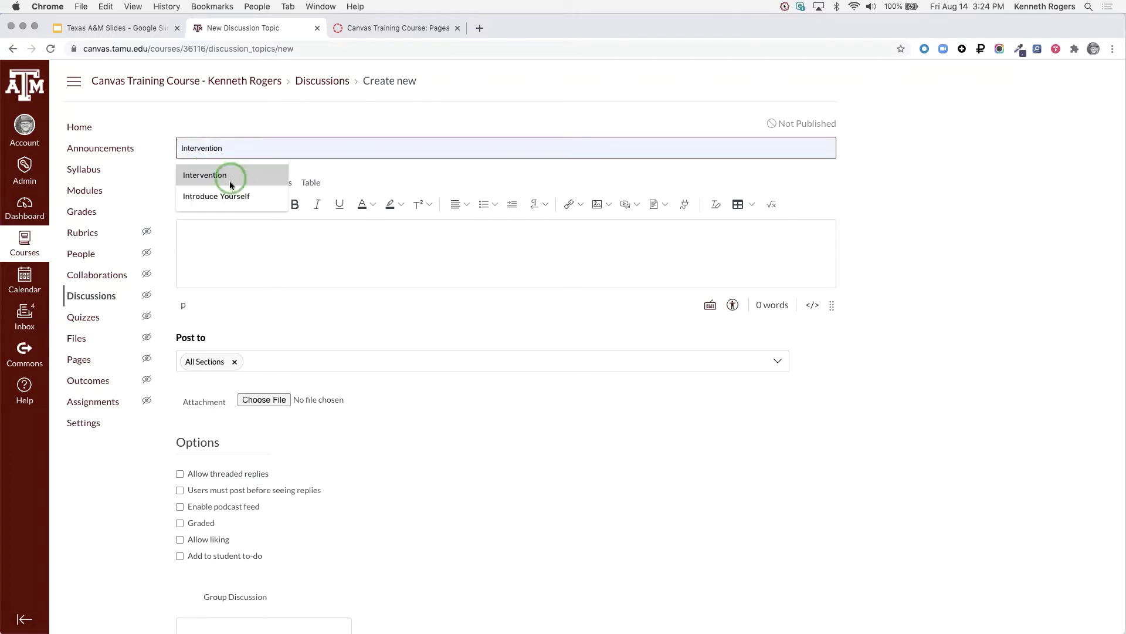
pyautogui.click(229, 197)
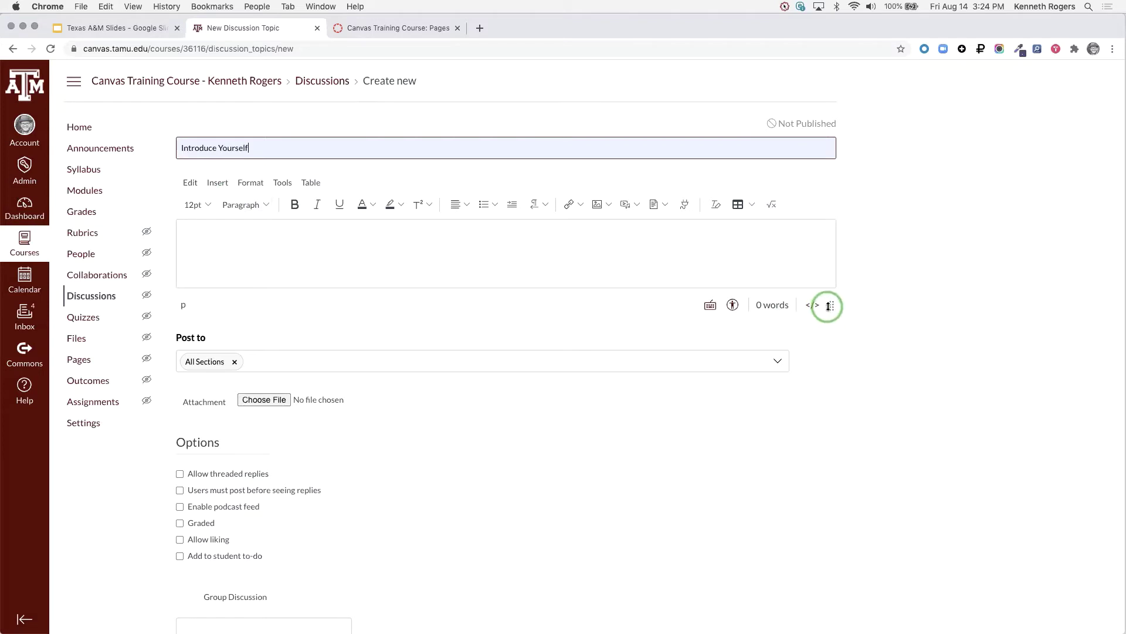
# - Enlarge the discussion's text editor and enter "Please introduce yourself to your peers. Answer the following questions:" on its own line
pyautogui.moveTo(831, 305); pyautogui.dragTo(824, 395)
pyautogui.click(359, 270)
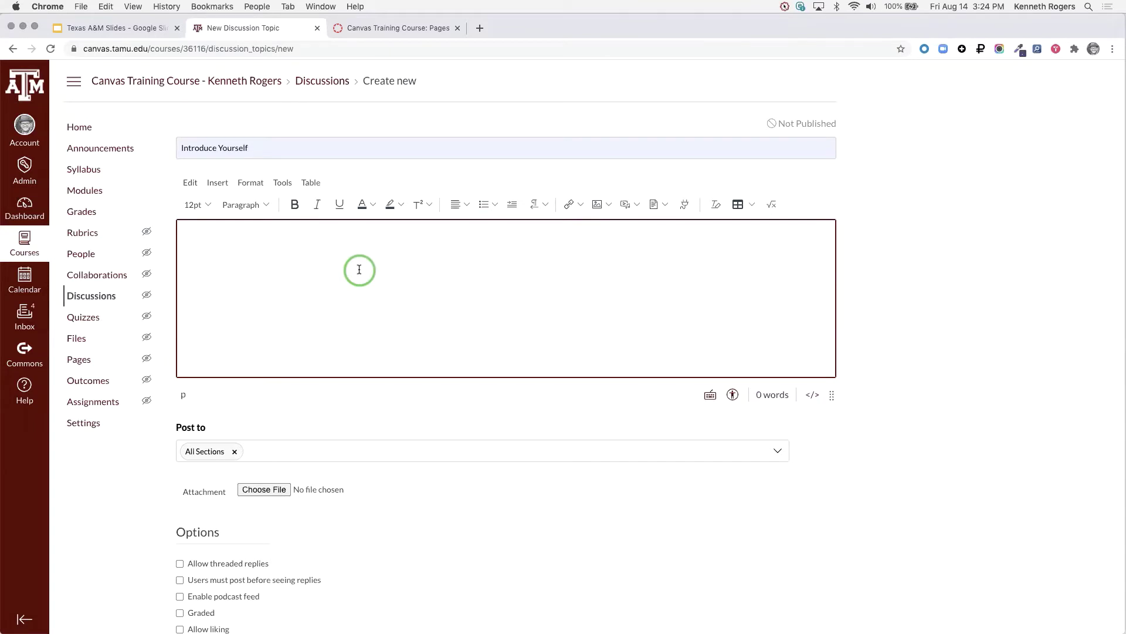
pyautogui.write('Please introduce yourself to your peers.')
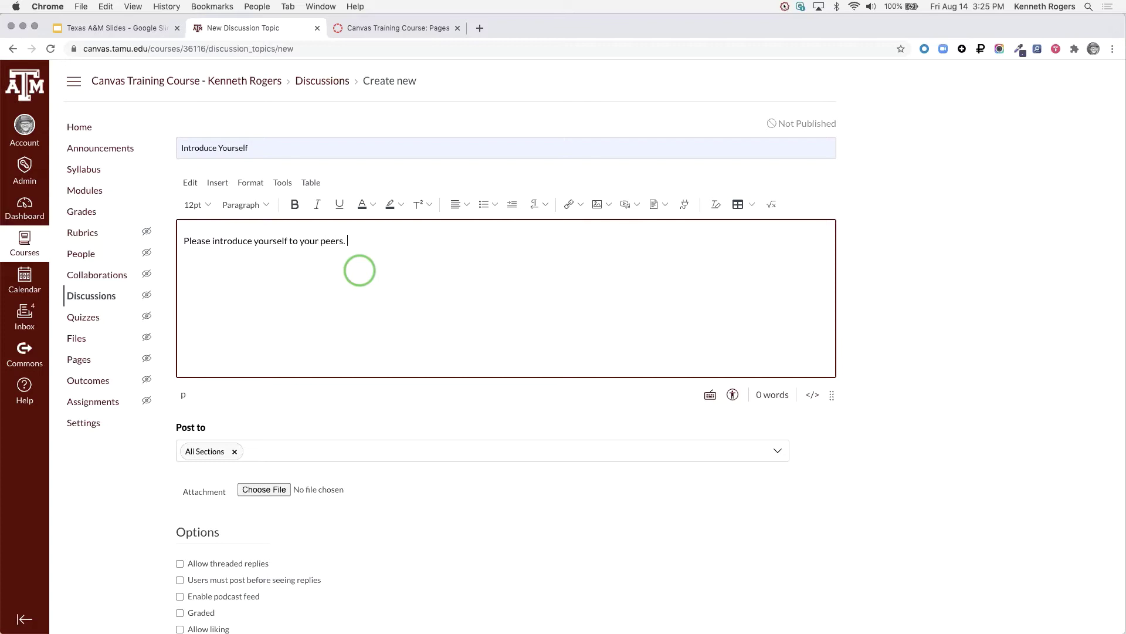
pyautogui.write(' Answer the following questions:')
pyautogui.press('Return')
# - Add a bulleted list with "What is your favorite dessert?", "Where did you last go on vacation?" and "What year are you?"
pyautogui.click(483, 204)
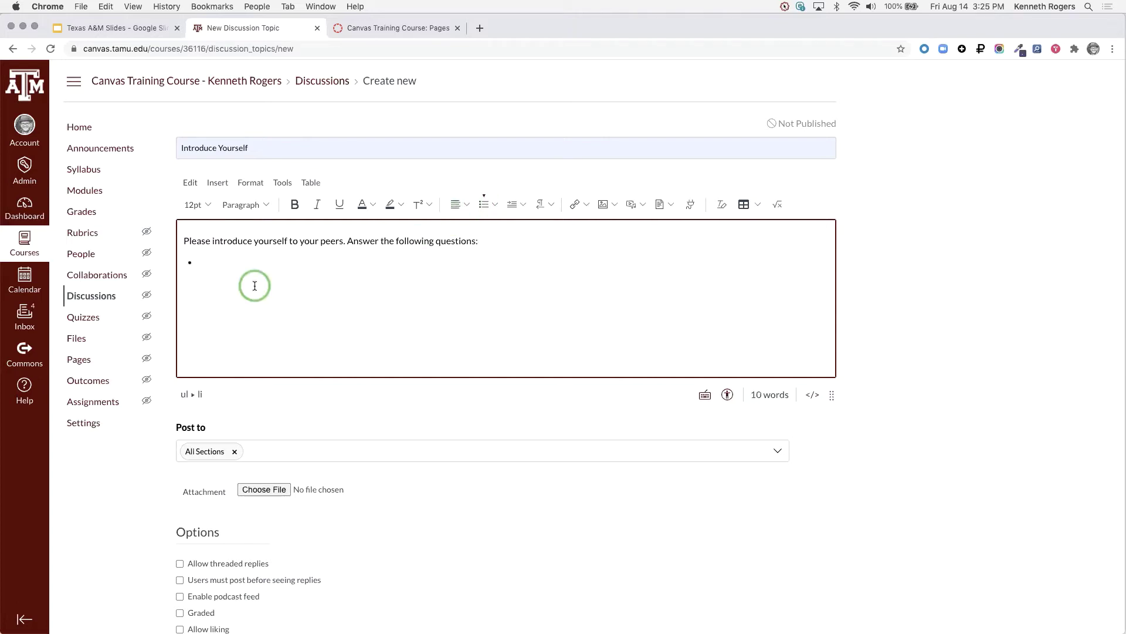
pyautogui.write('What is your favo')
pyautogui.write('rite dessert? ')
pyautogui.write('Where ')
pyautogui.write('did you l')
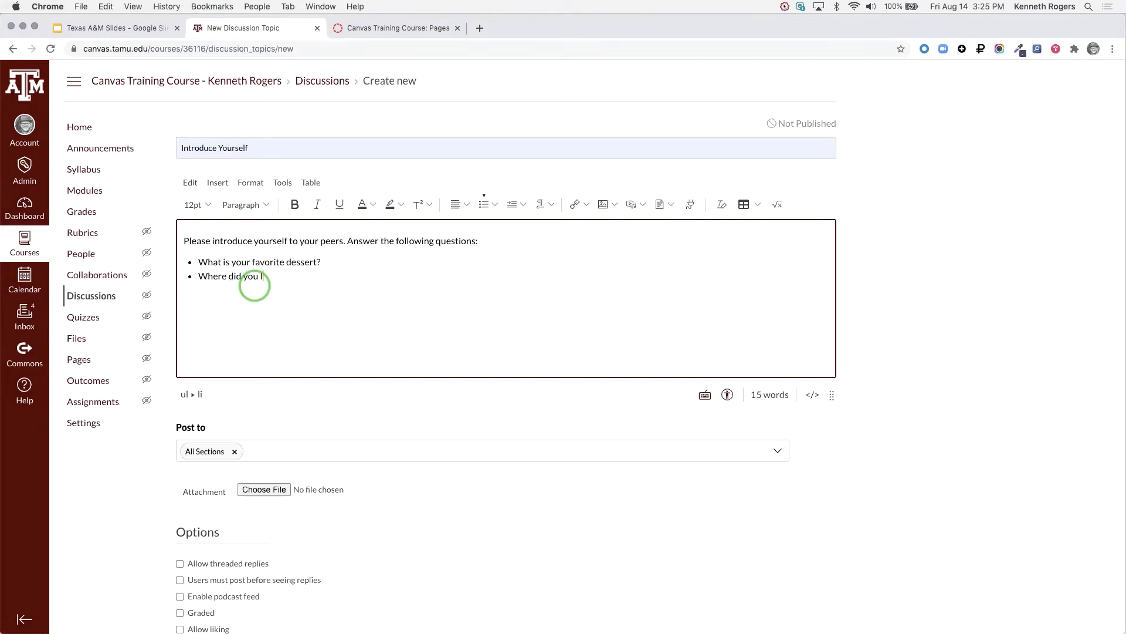
pyautogui.write('ast go on vacation?')
pyautogui.press('Return')
pyautogui.write('What year are you?')
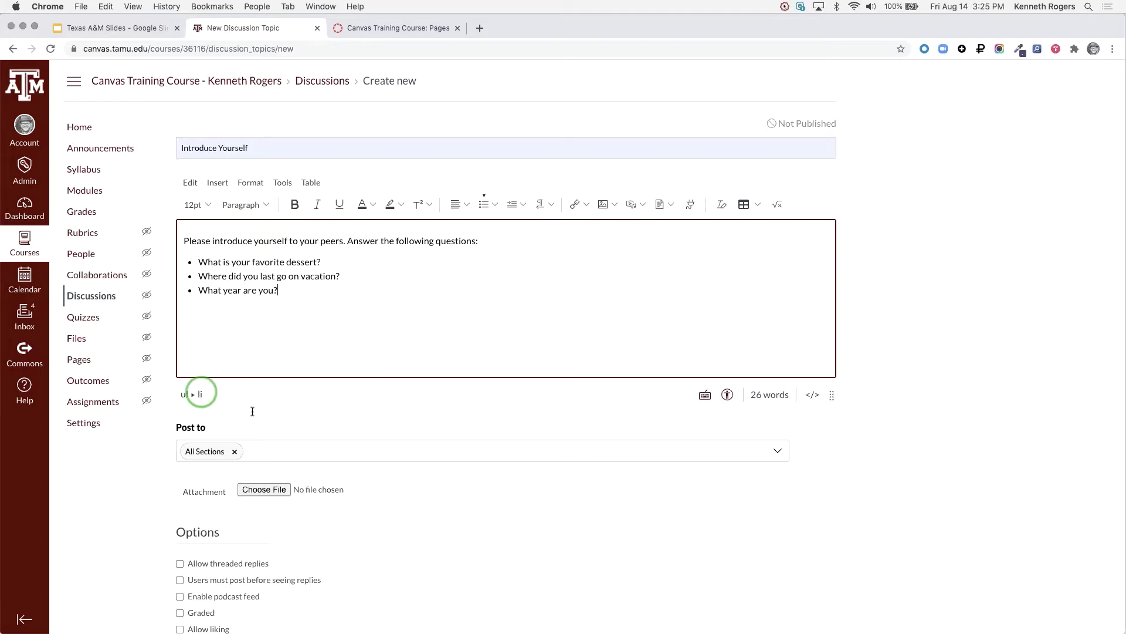
# - In the discussion options, allow threaded replies and require users to post before seeing replies
pyautogui.scroll(-5, 141, 572)
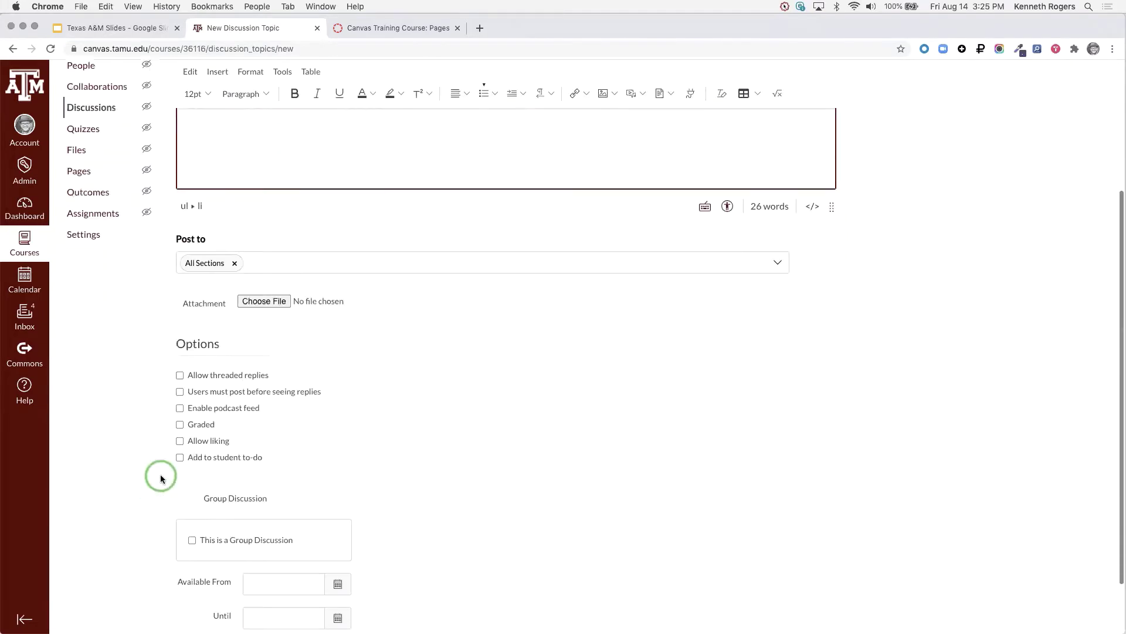
pyautogui.scroll(5, 160, 474)
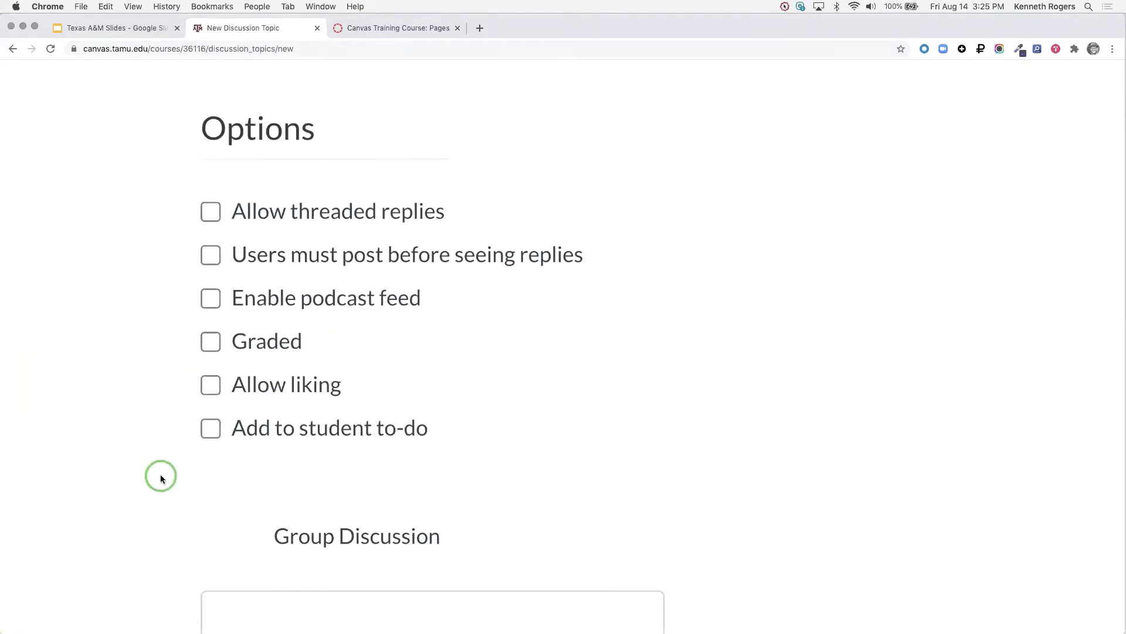
pyautogui.click(210, 215)
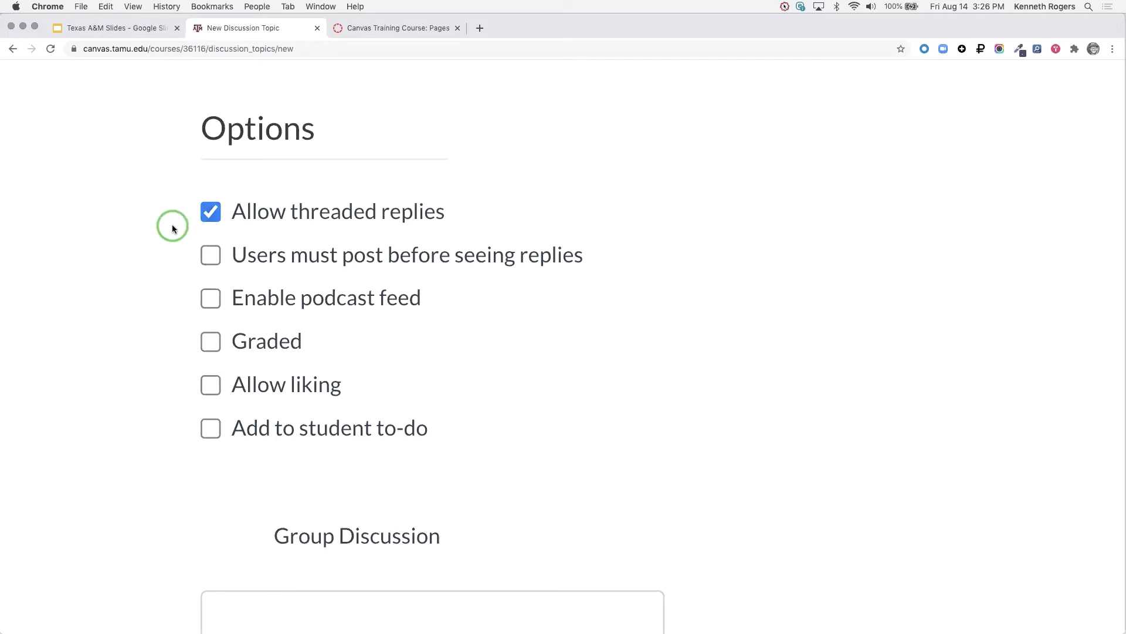
pyautogui.click(210, 256)
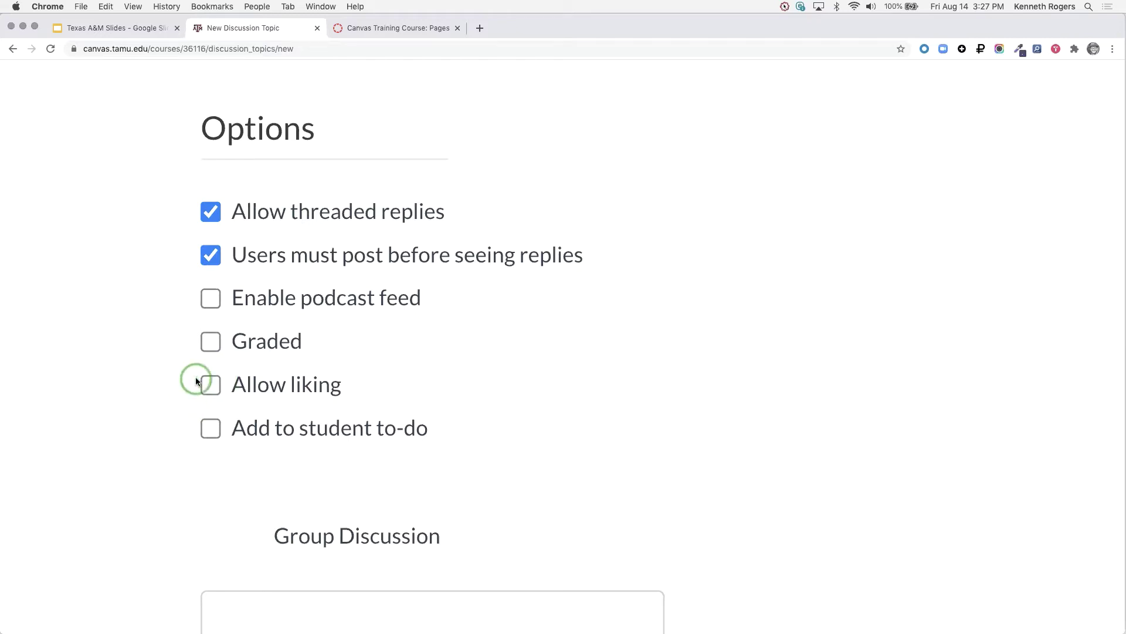
pyautogui.click(208, 429)
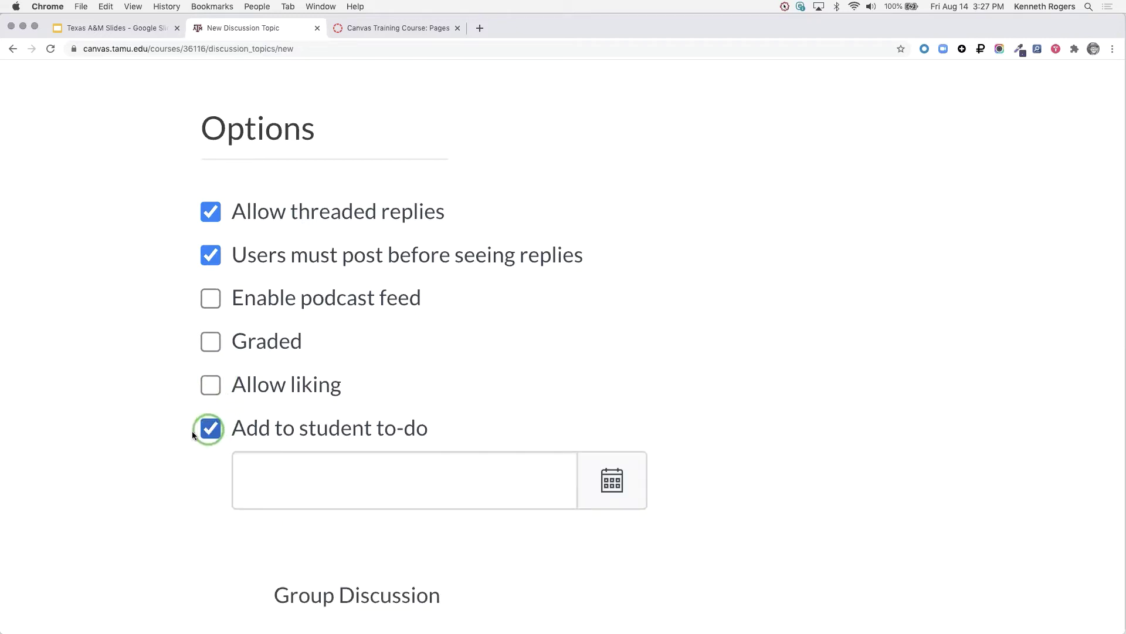
pyautogui.scroll(-5, 189, 430)
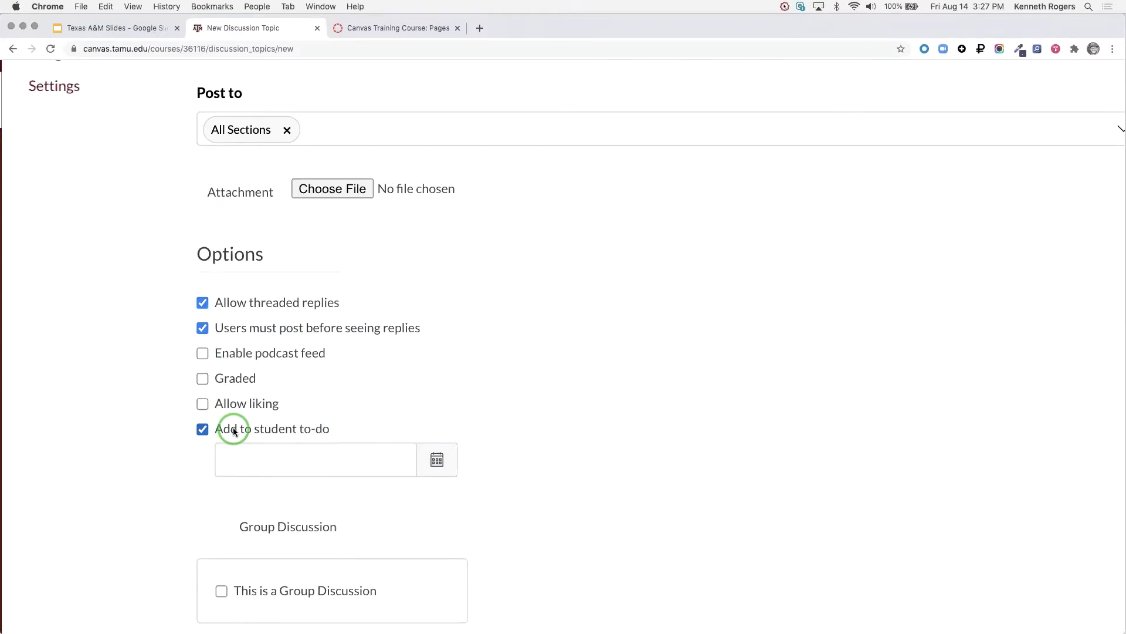
pyautogui.click(202, 429)
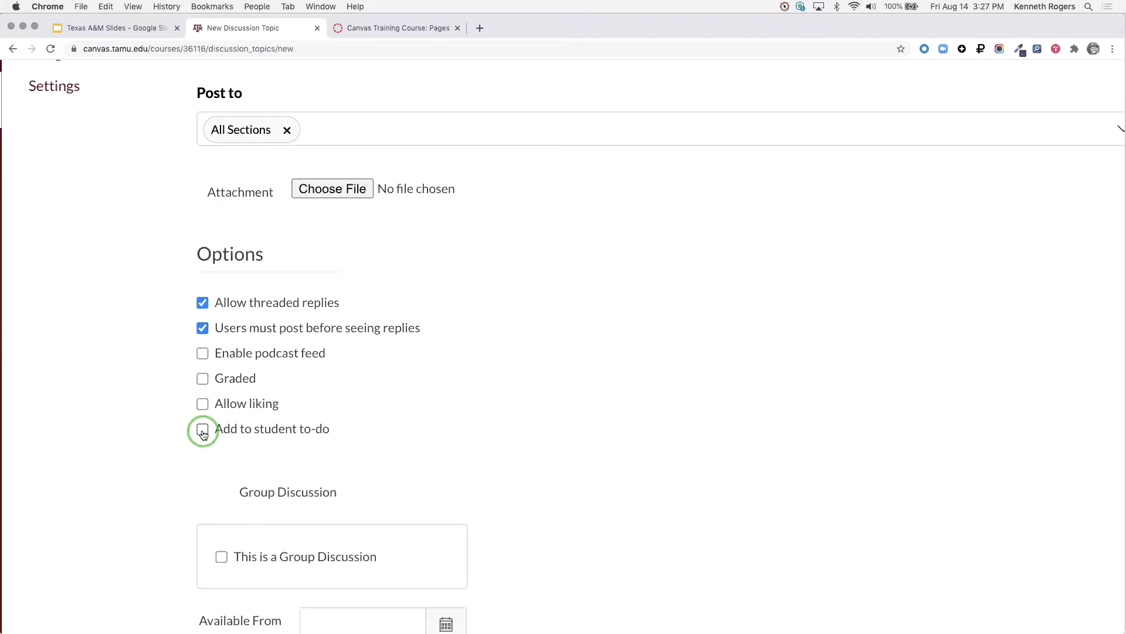
# - Make the discussion graded and set its points possible to 10
pyautogui.click(202, 379)
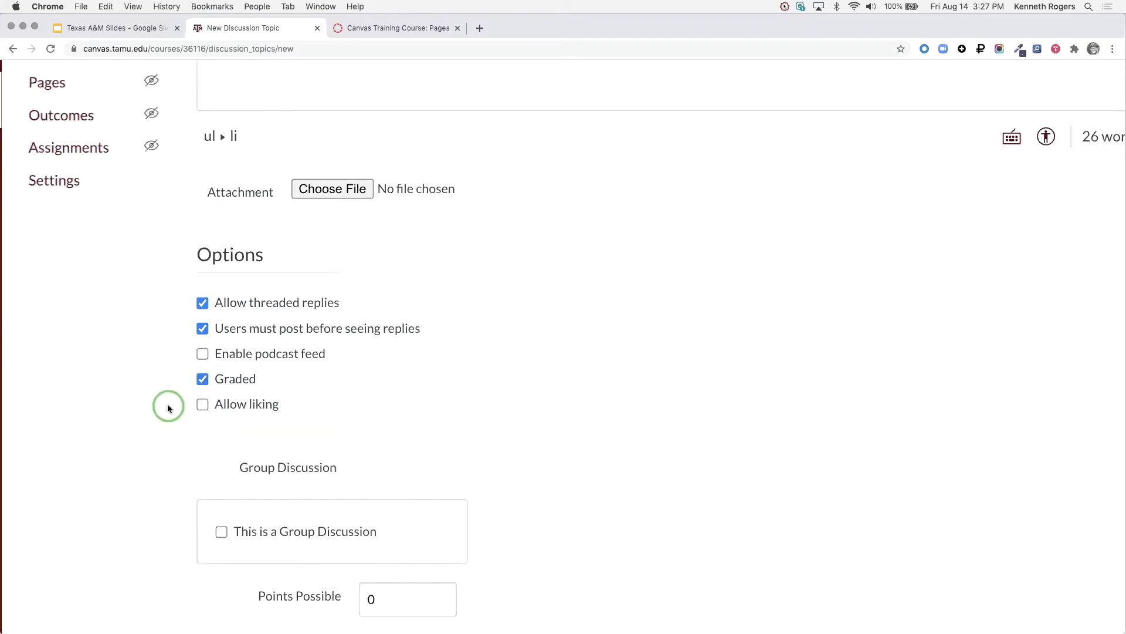
pyautogui.scroll(-3, 168, 406)
pyautogui.scroll(-3, 167, 406)
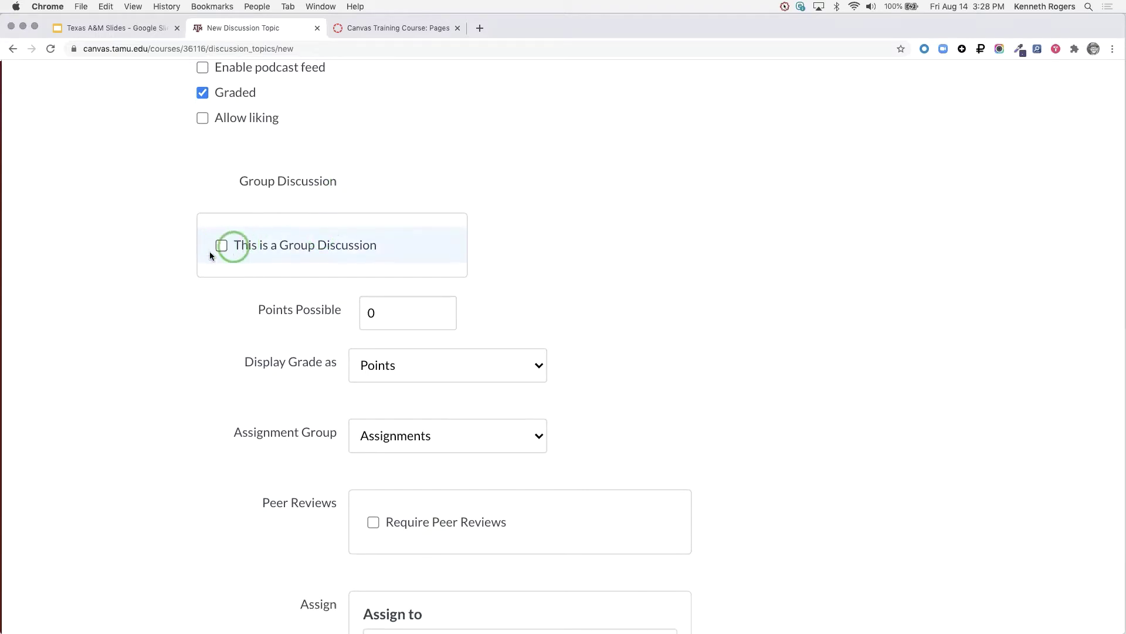
pyautogui.scroll(-1, 227, 261)
pyautogui.scroll(-3, 226, 262)
pyautogui.click(370, 230)
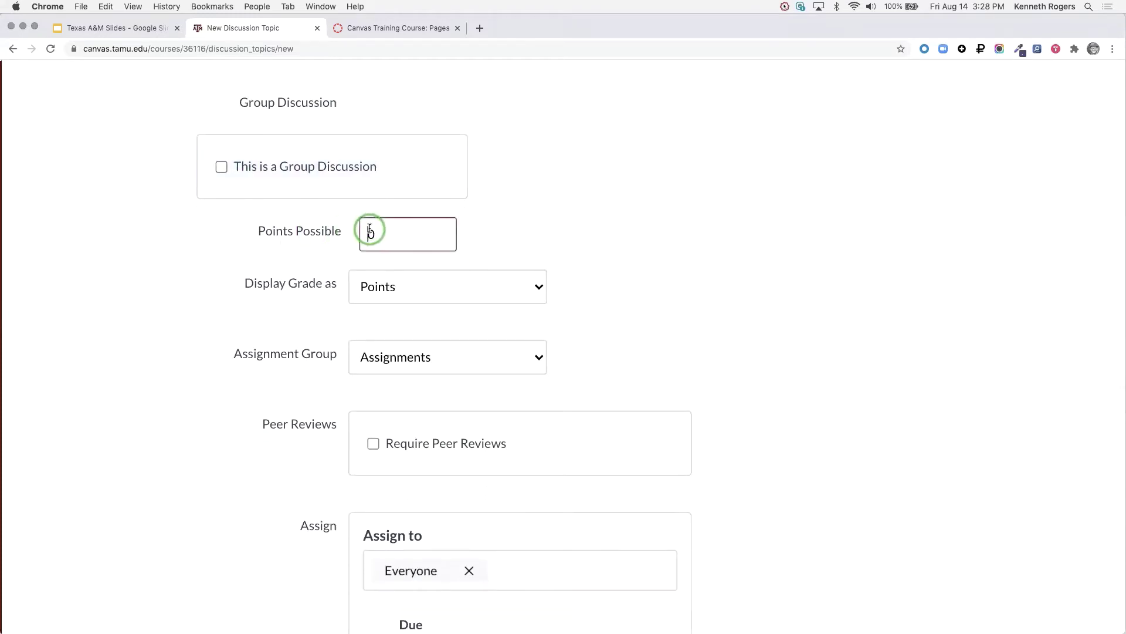
pyautogui.write('1')
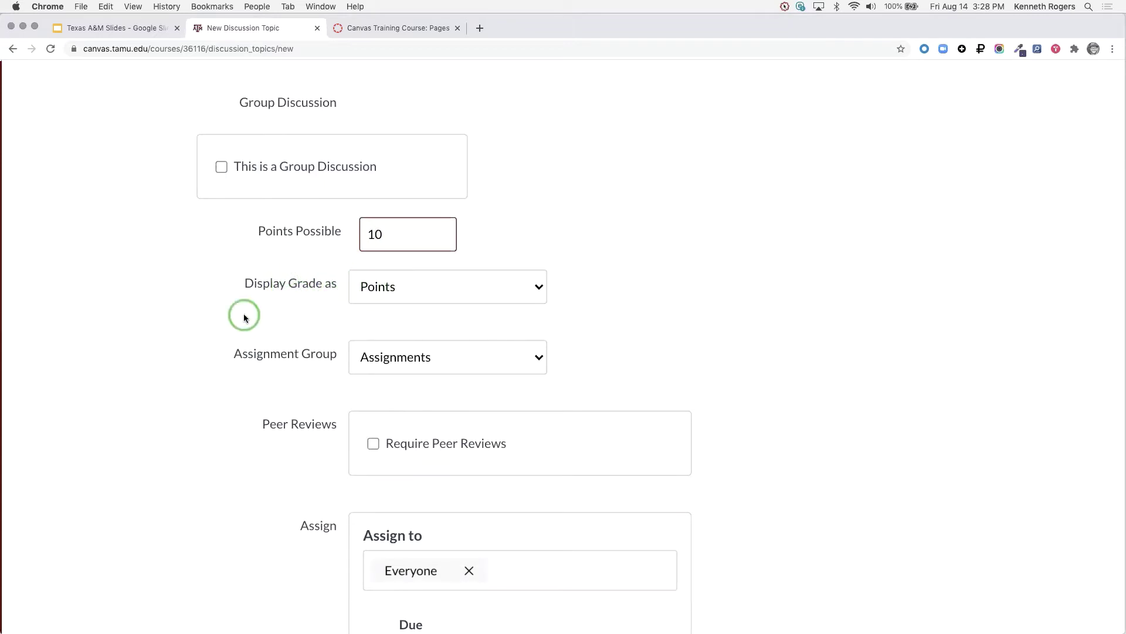
# - Place the graded discussion in the Discussions assignment group and go on to the Assign settings
pyautogui.scroll(-3, 244, 313)
pyautogui.click(410, 252)
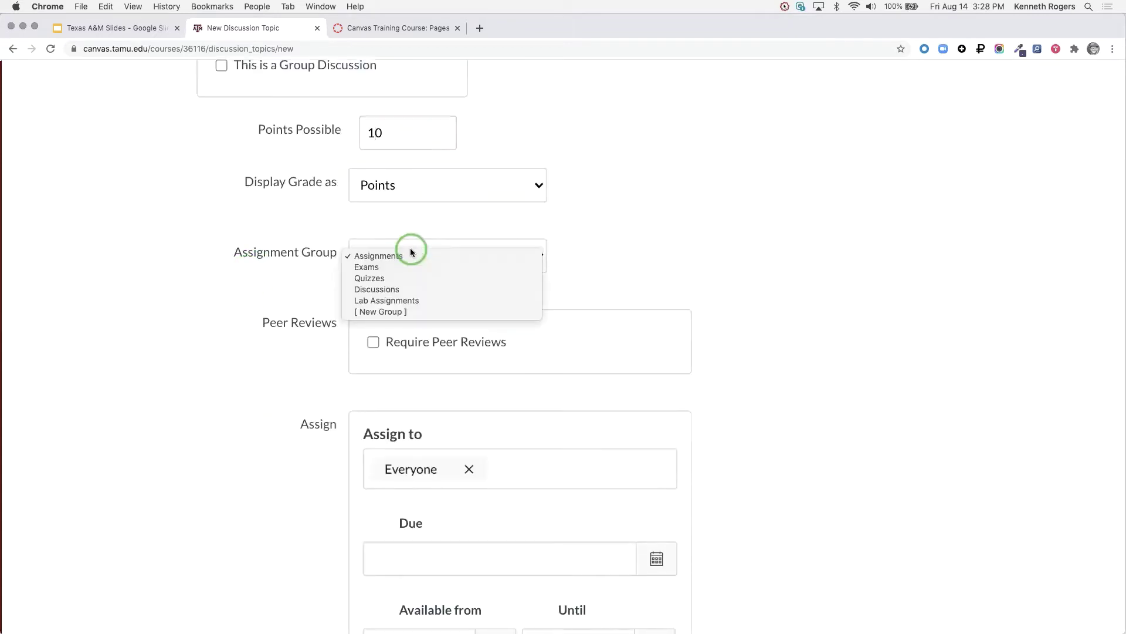
pyautogui.click(402, 289)
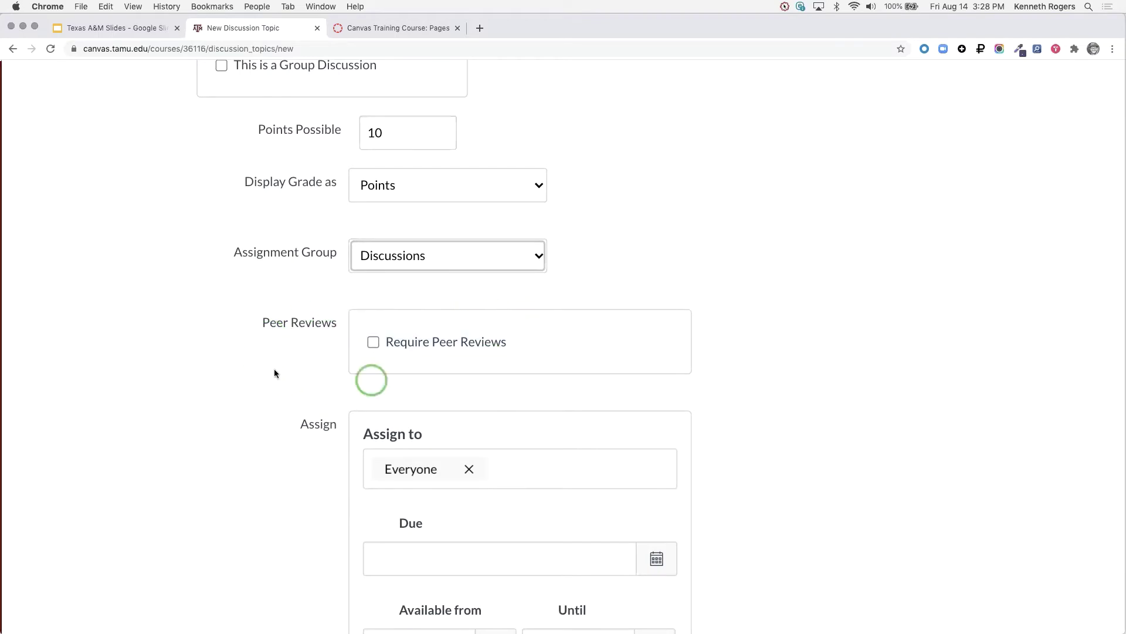
pyautogui.scroll(-1, 275, 329)
pyautogui.scroll(-5, 276, 330)
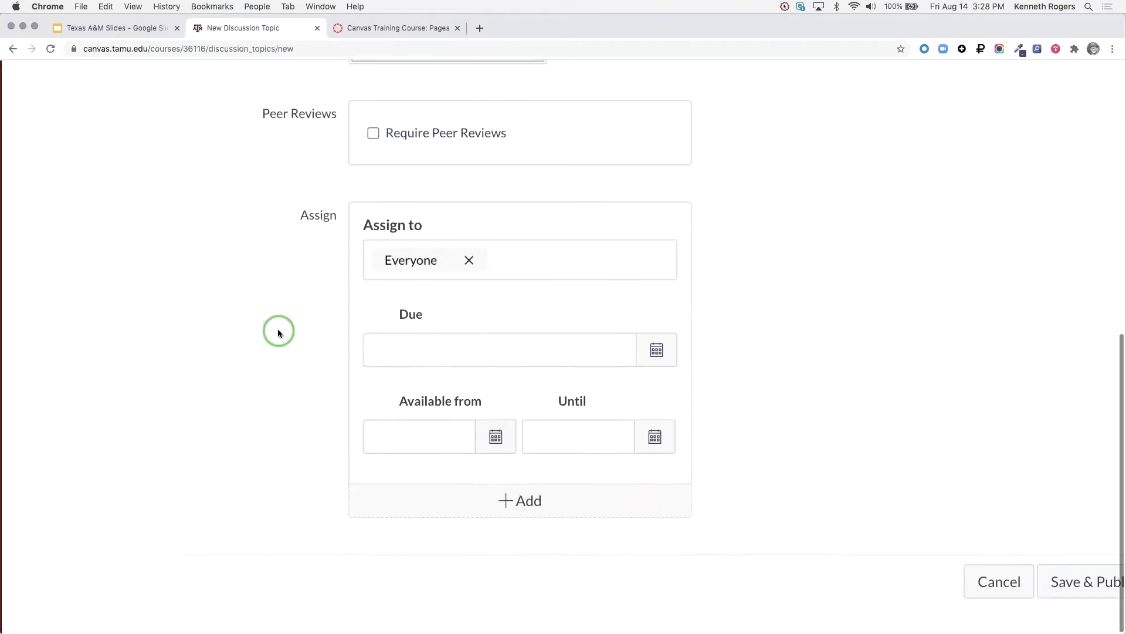
# - Set the discussion's due date for everyone to August 19, 2020
pyautogui.click(669, 360)
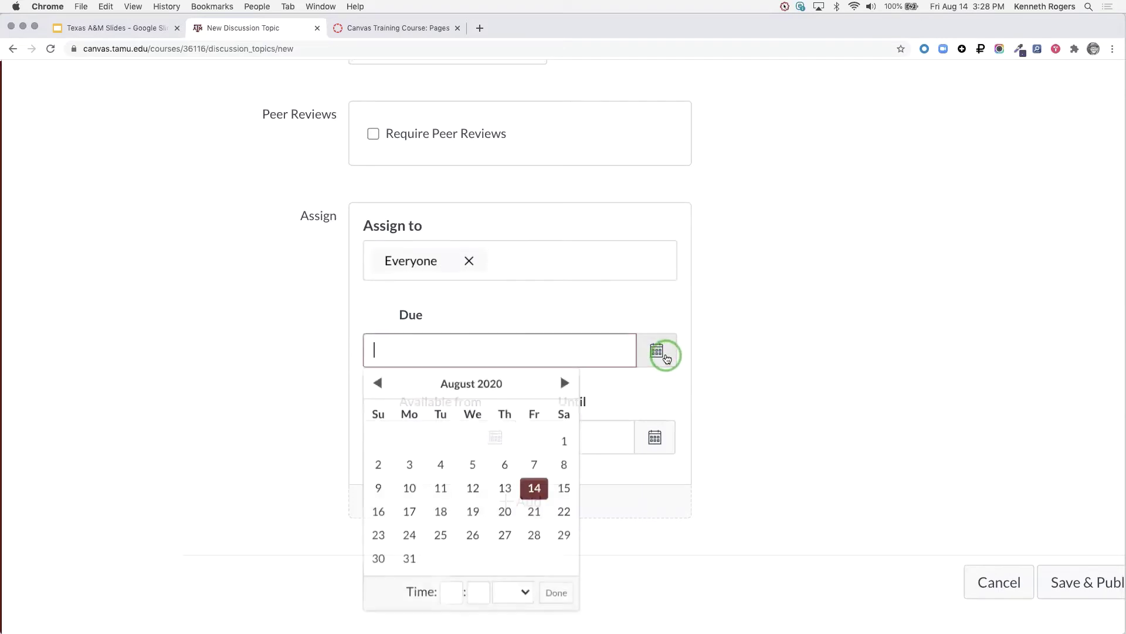
pyautogui.click(473, 511)
pyautogui.click(711, 434)
# - Set the discussion's availability window to run from August 17 until August 21, 2020
pyautogui.click(496, 454)
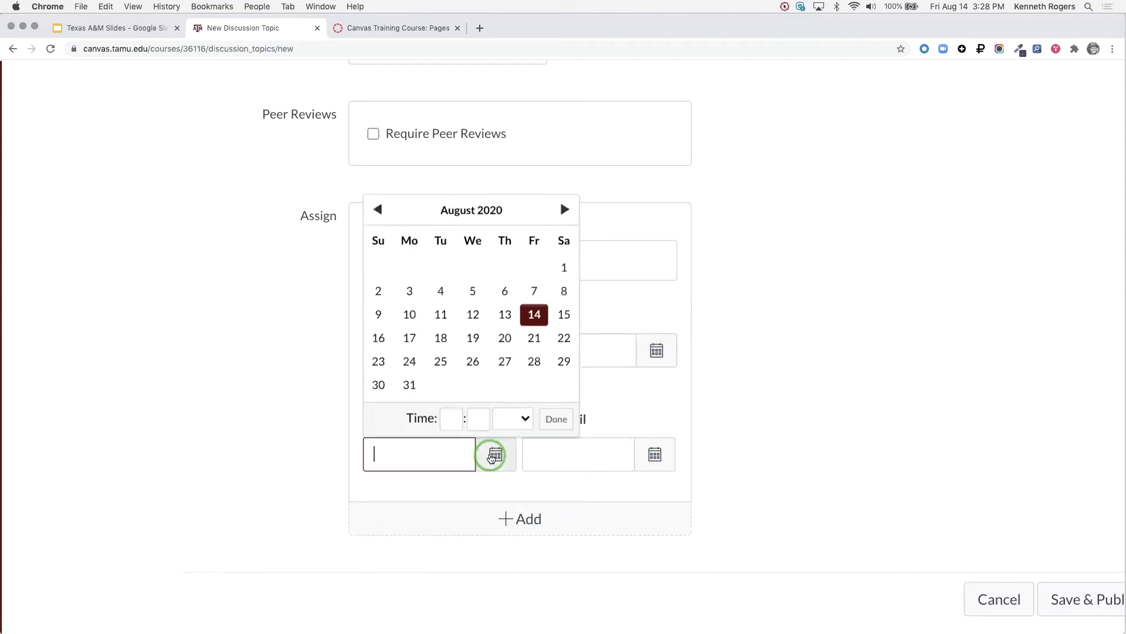
pyautogui.click(413, 345)
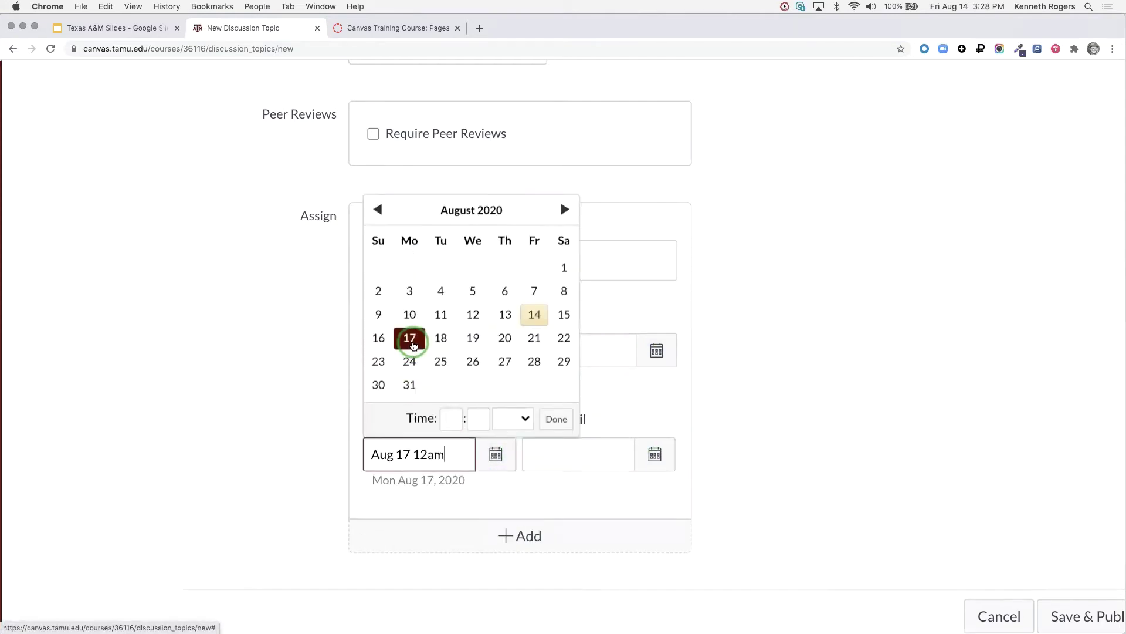
pyautogui.click(287, 455)
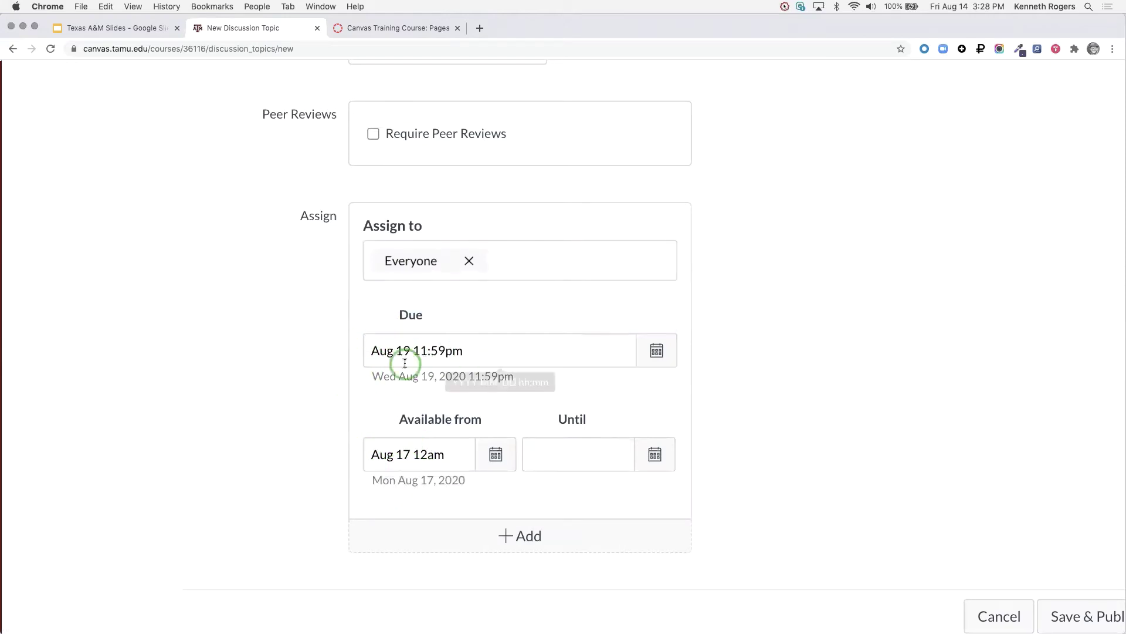
pyautogui.click(655, 456)
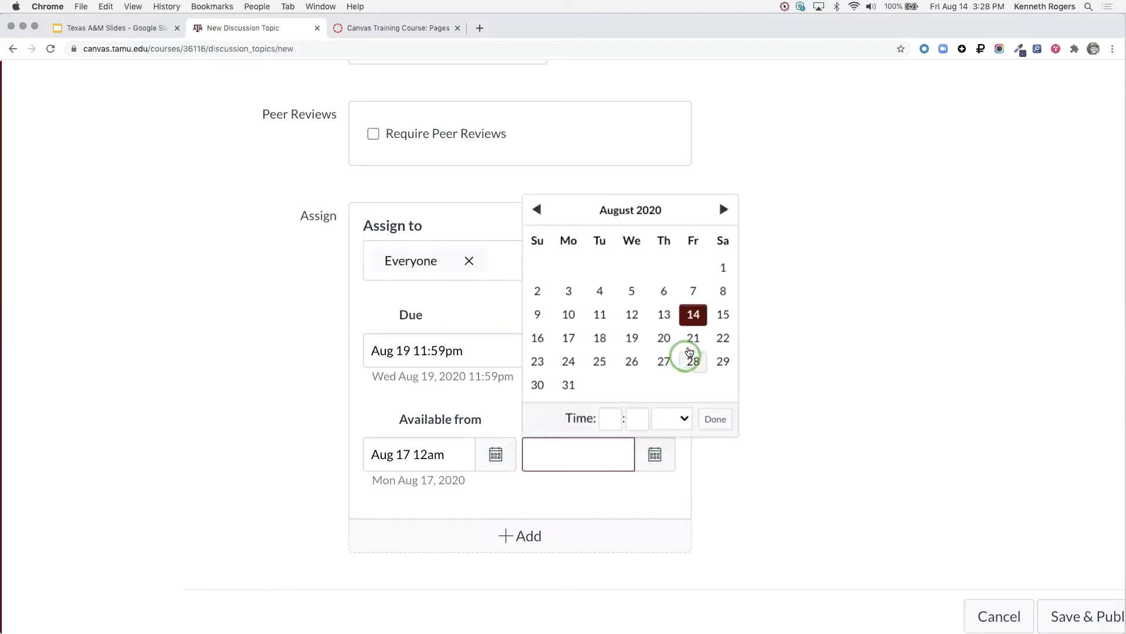
pyautogui.click(693, 337)
pyautogui.click(800, 450)
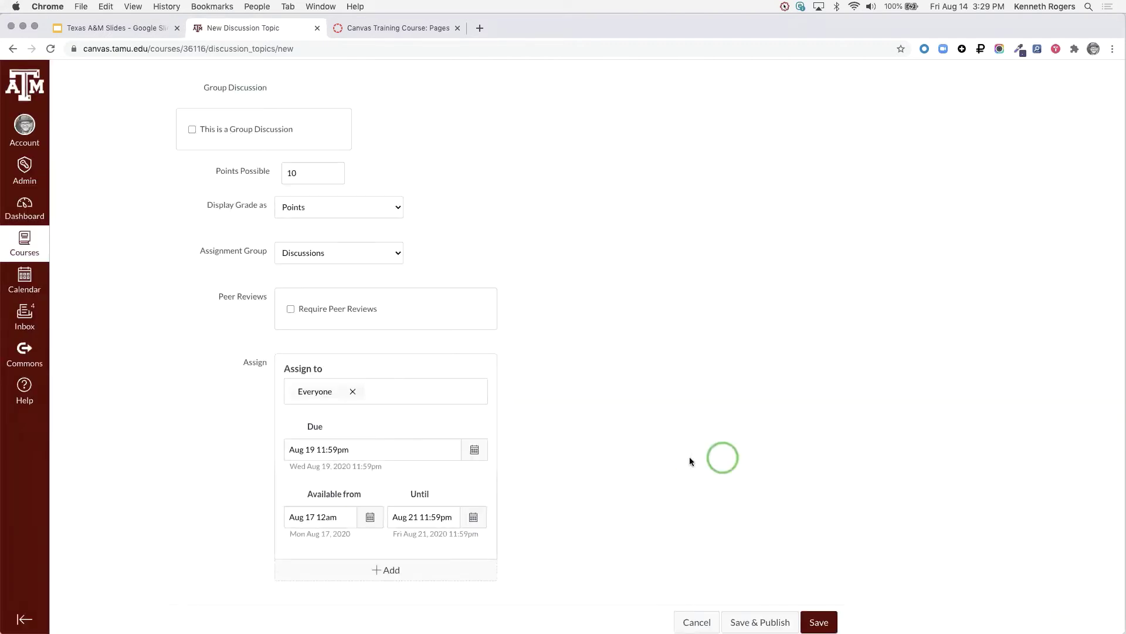
# - Review the "Introduce Yourself" discussion's prompt, options and assignment settings, and save and publish it
pyautogui.scroll(10, 723, 457)
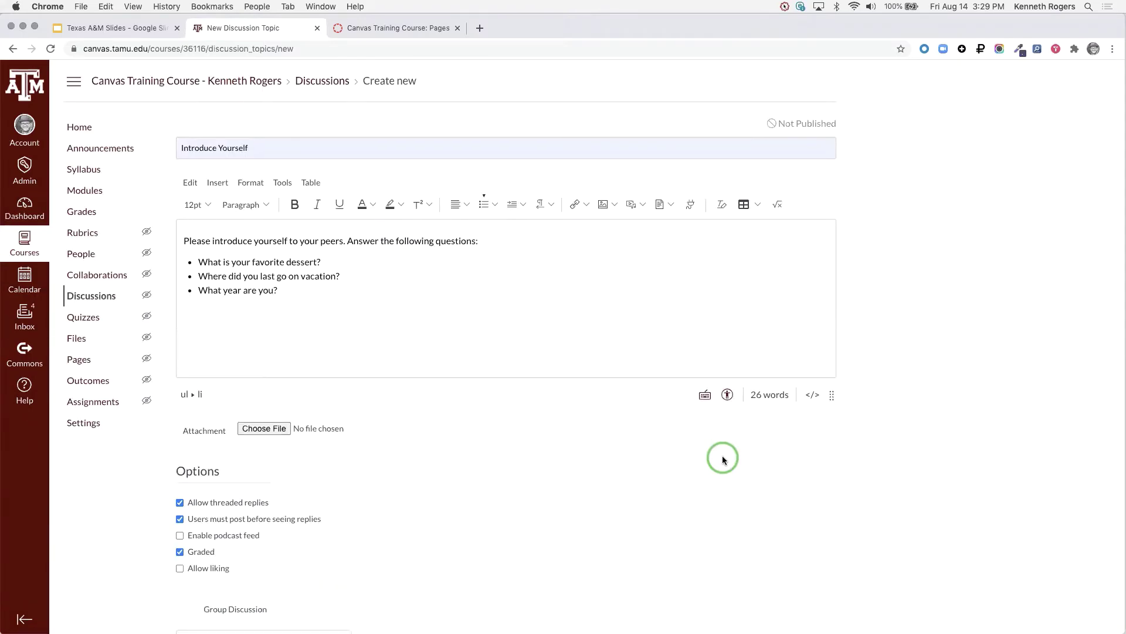
pyautogui.scroll(-1, 722, 456)
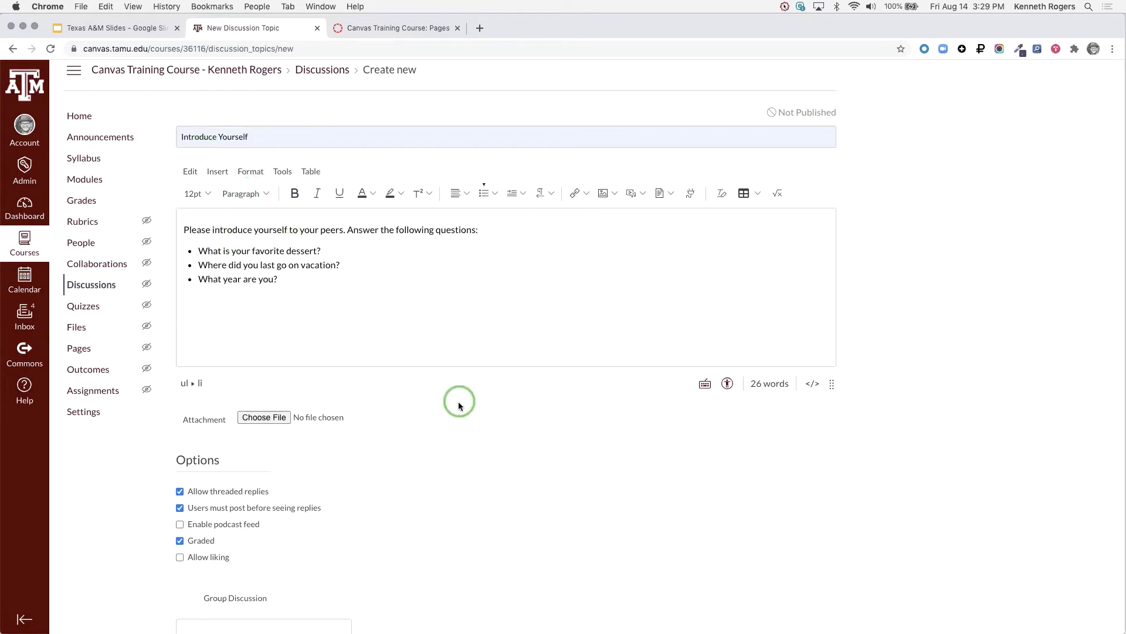
pyautogui.scroll(-1, 494, 451)
pyautogui.scroll(-10, 494, 448)
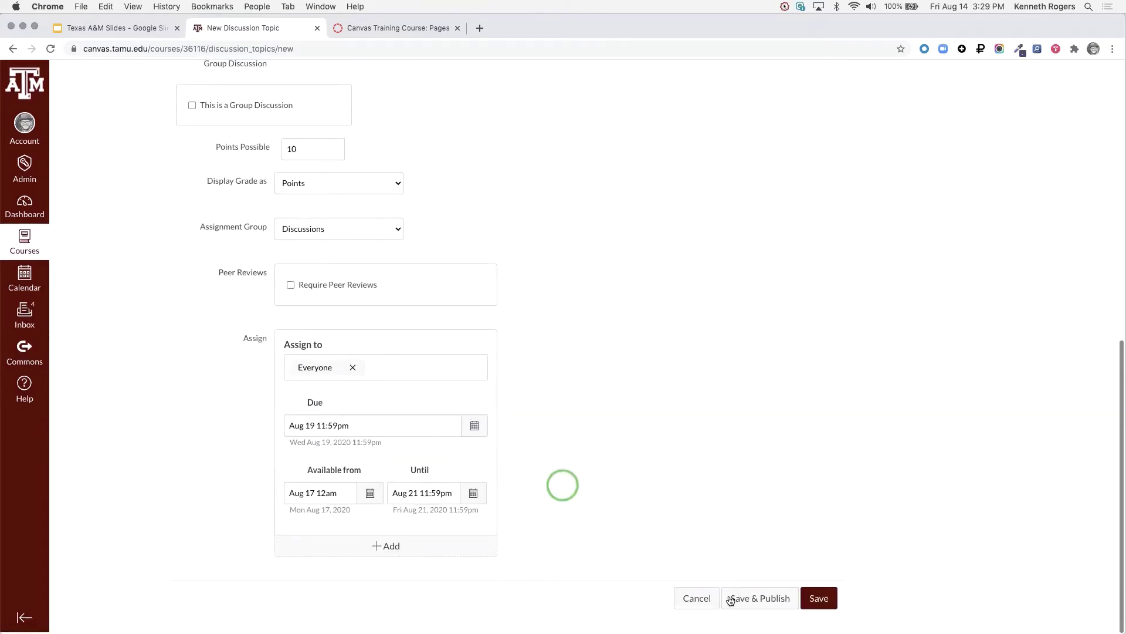
pyautogui.click(744, 601)
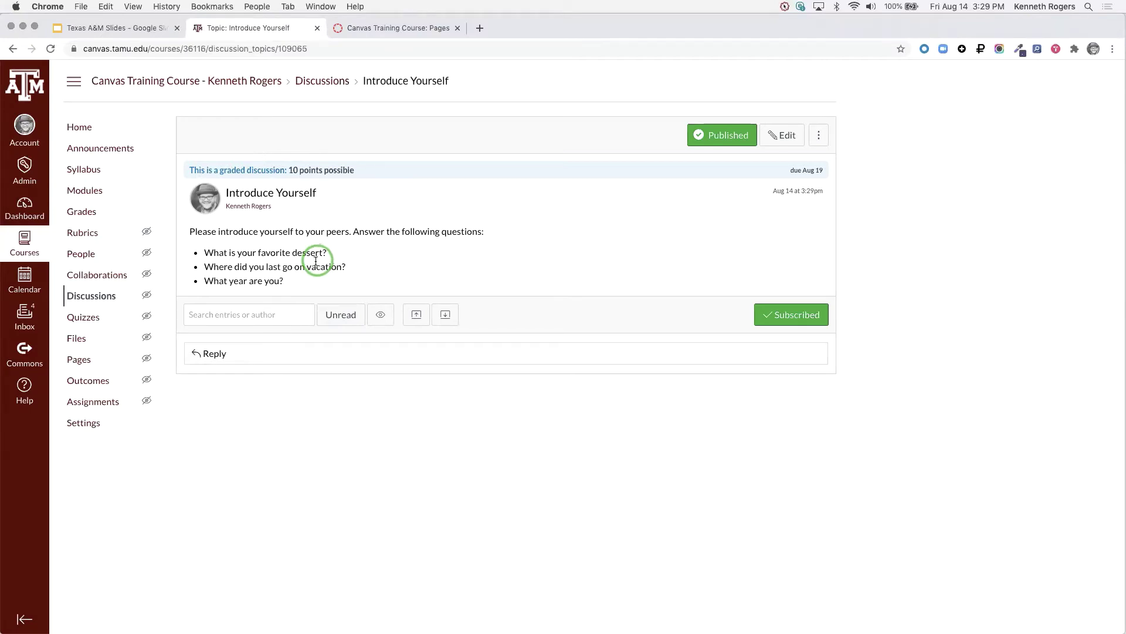
# - Start a reply to the published discussion and open the media recorder for inserting a recorded video
pyautogui.scroll(5, 205, 354)
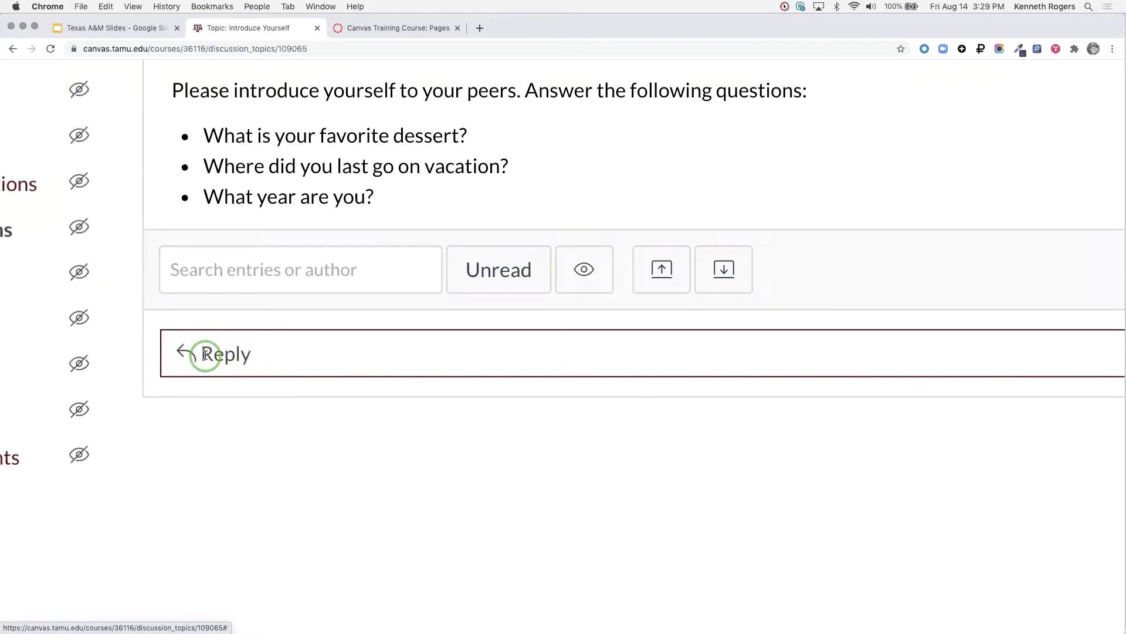
pyautogui.scroll(-5, 205, 354)
pyautogui.click(203, 353)
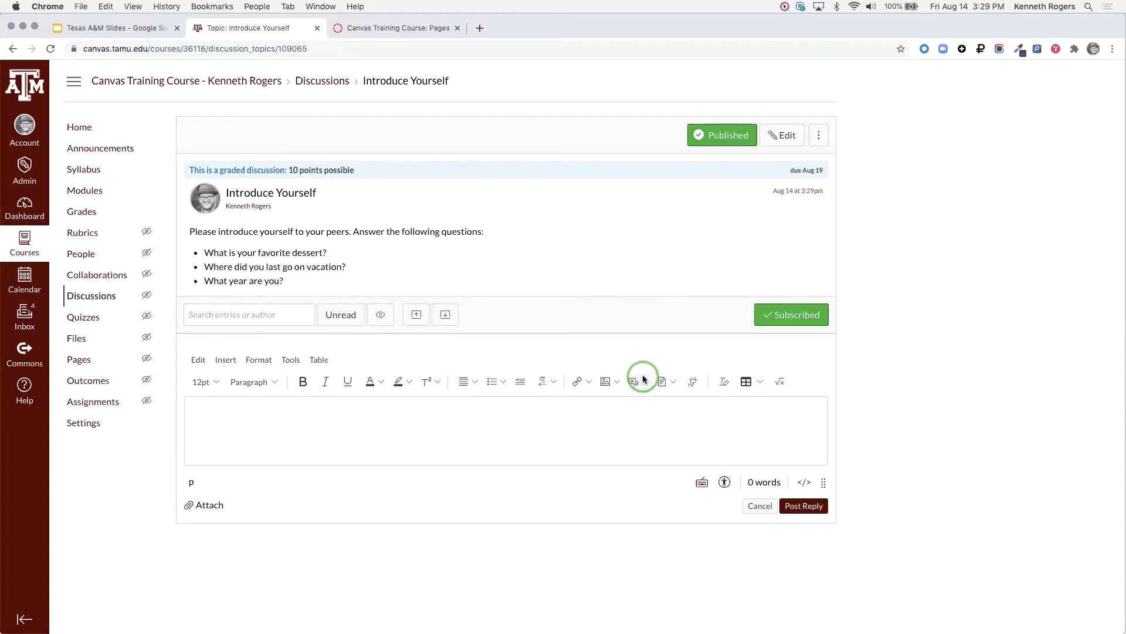
pyautogui.scroll(5, 633, 383)
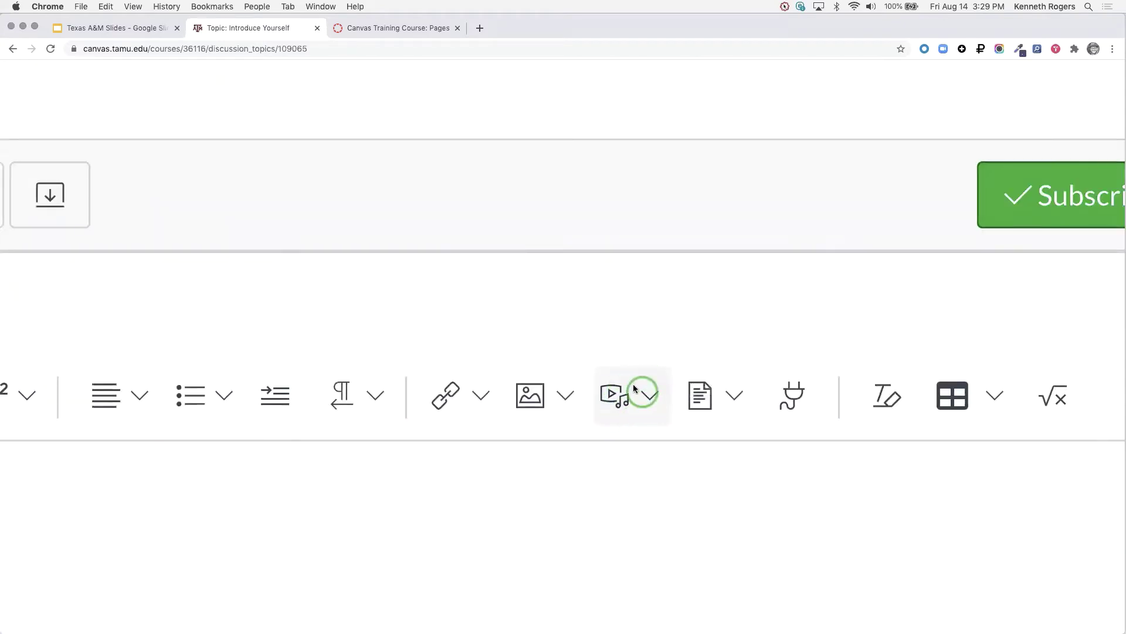
pyautogui.scroll(-5, 621, 401)
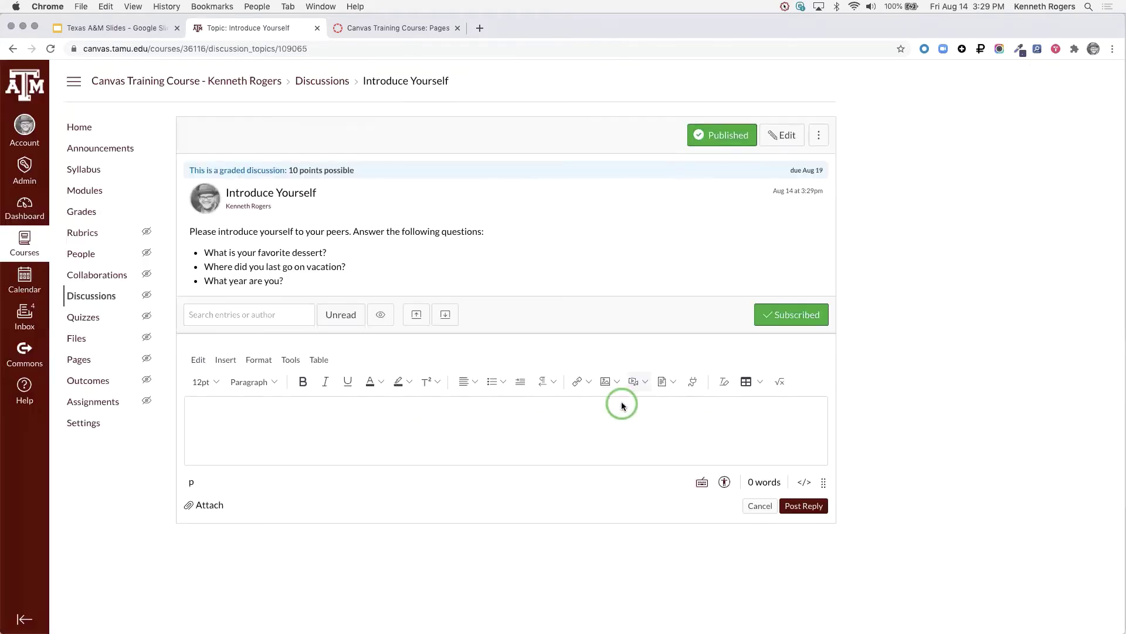
pyautogui.click(634, 382)
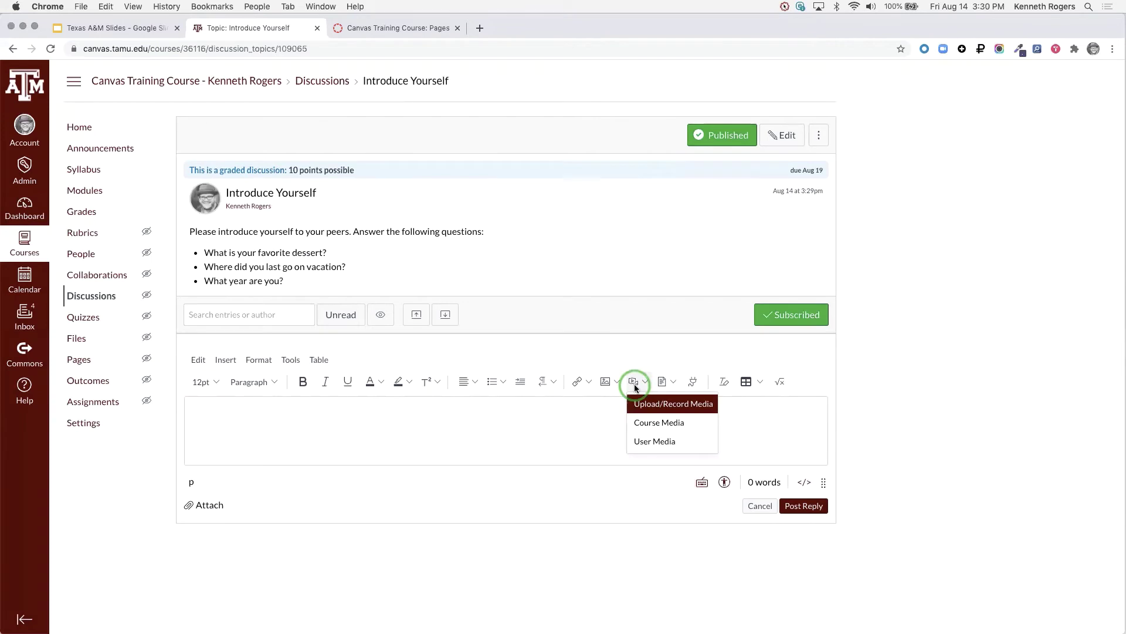
pyautogui.click(674, 405)
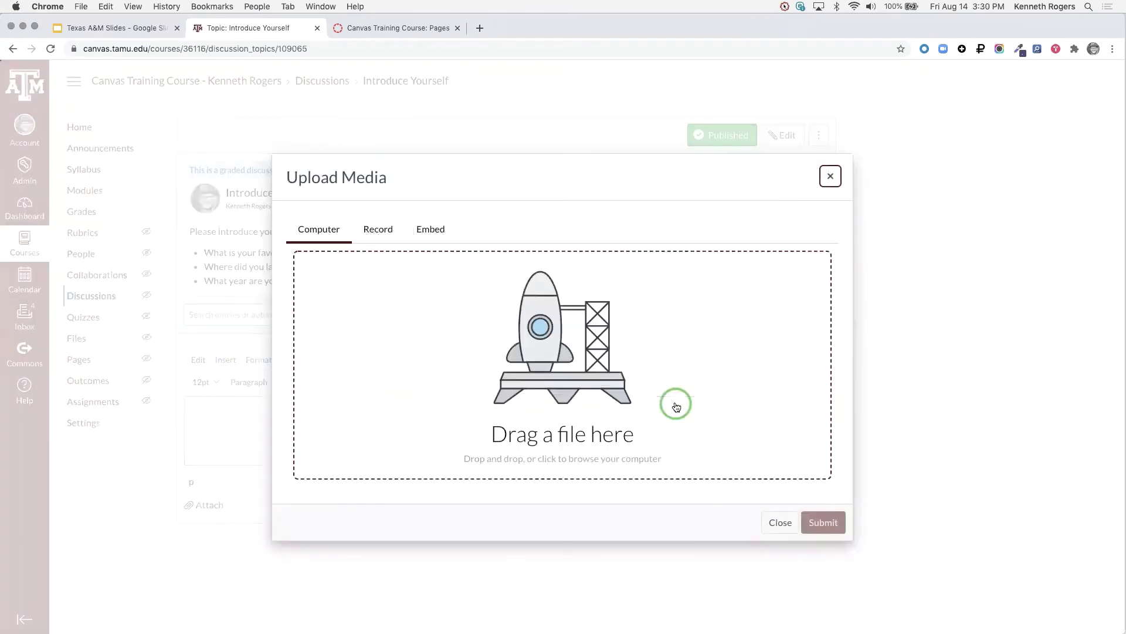
pyautogui.click(368, 226)
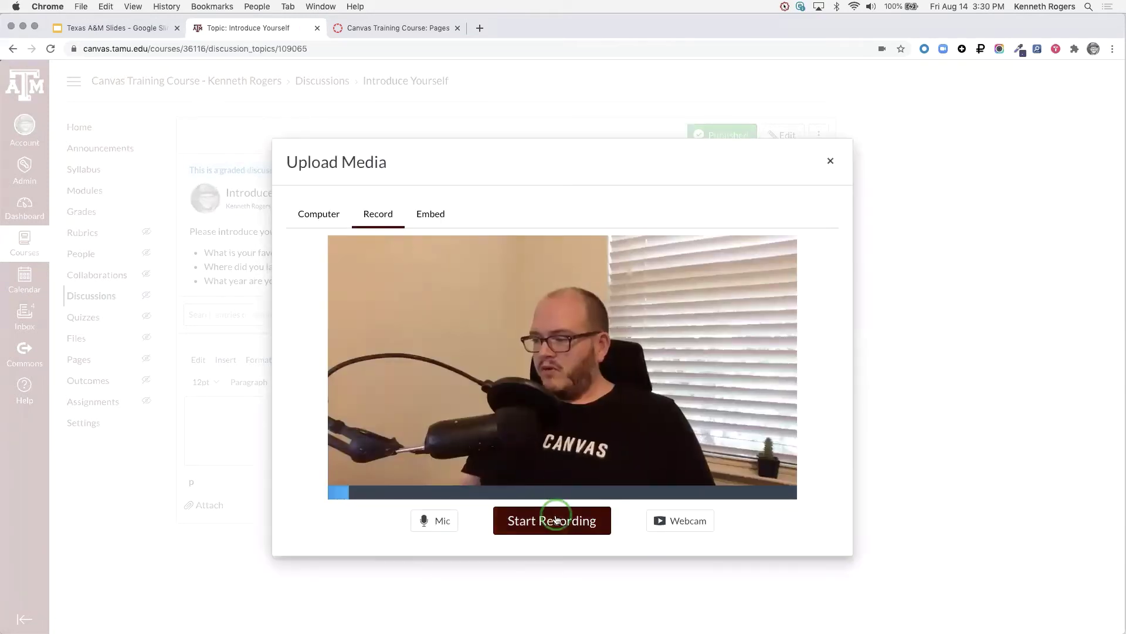
# - Record a short webcam video, save it into the reply and post the reply
pyautogui.click(555, 521)
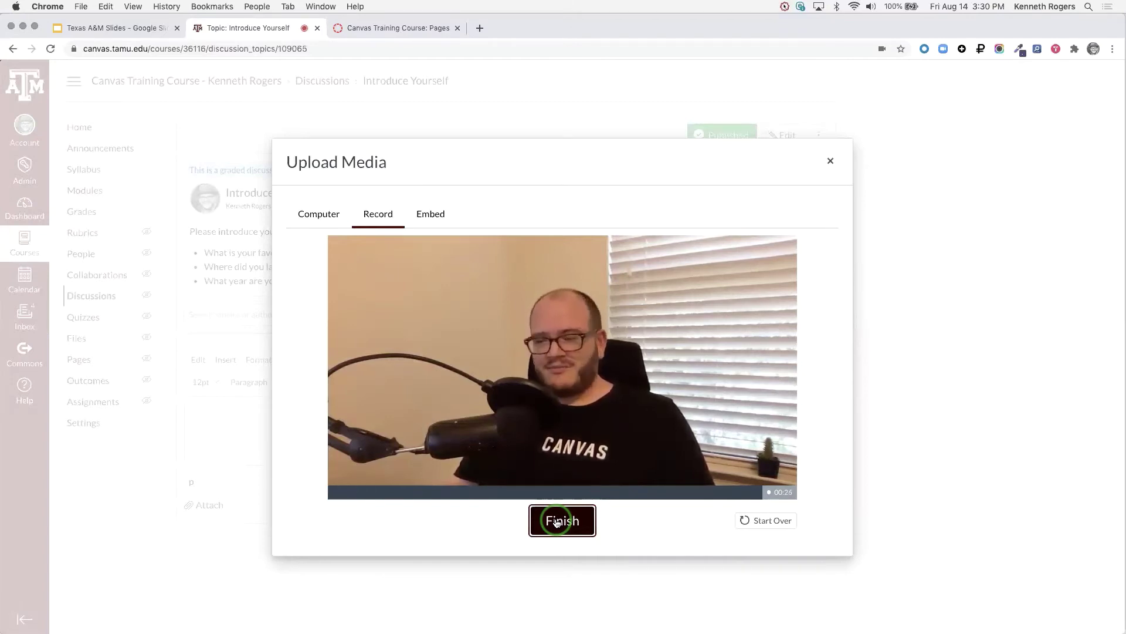
pyautogui.click(556, 522)
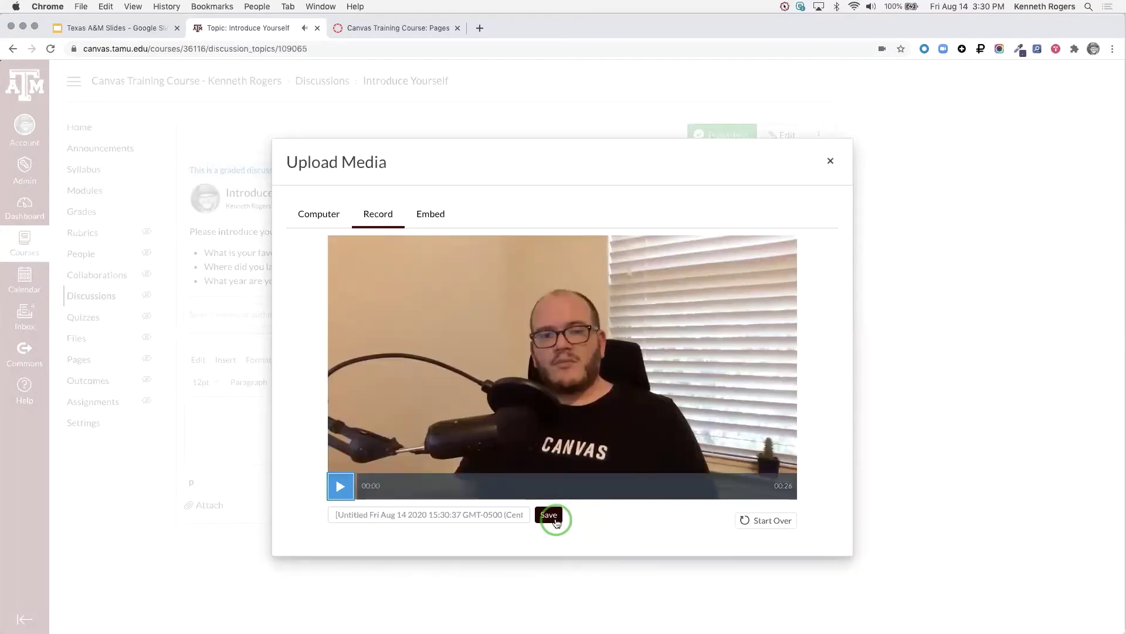
pyautogui.click(549, 515)
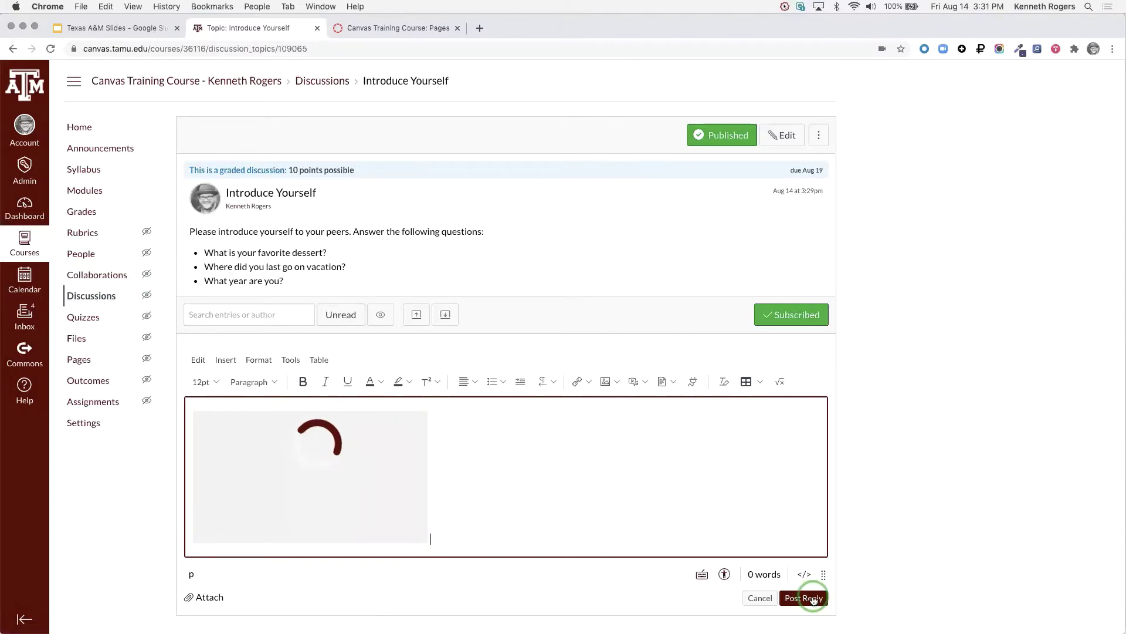
pyautogui.click(814, 598)
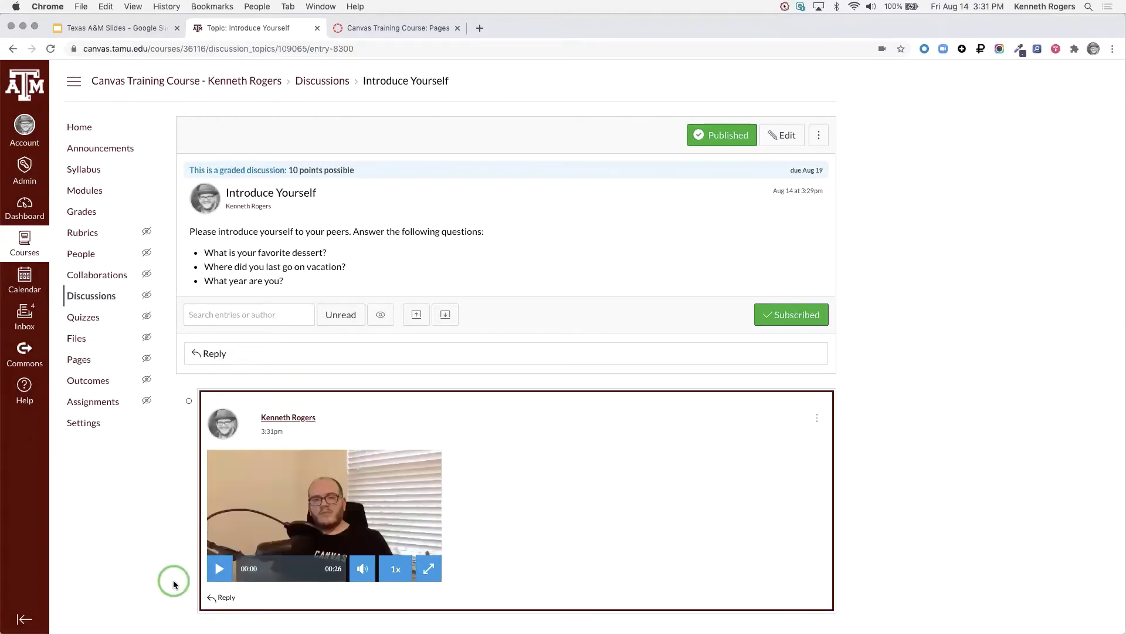
# - Return to the course's discussion list and reopen the "Introduce Yourself" discussion
pyautogui.click(103, 297)
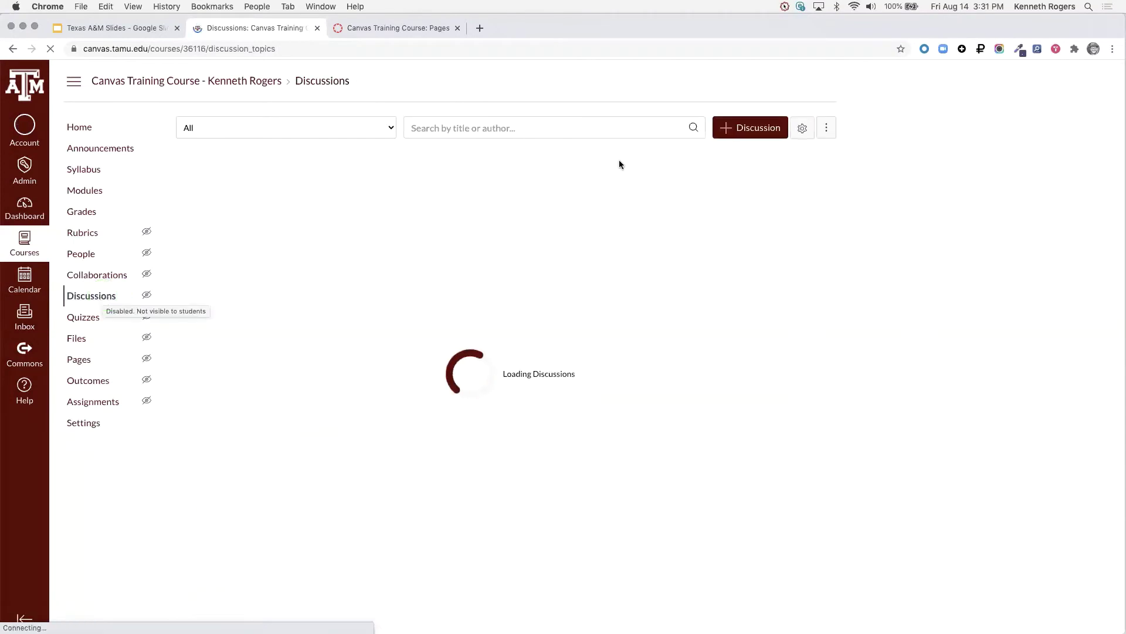
pyautogui.click(745, 134)
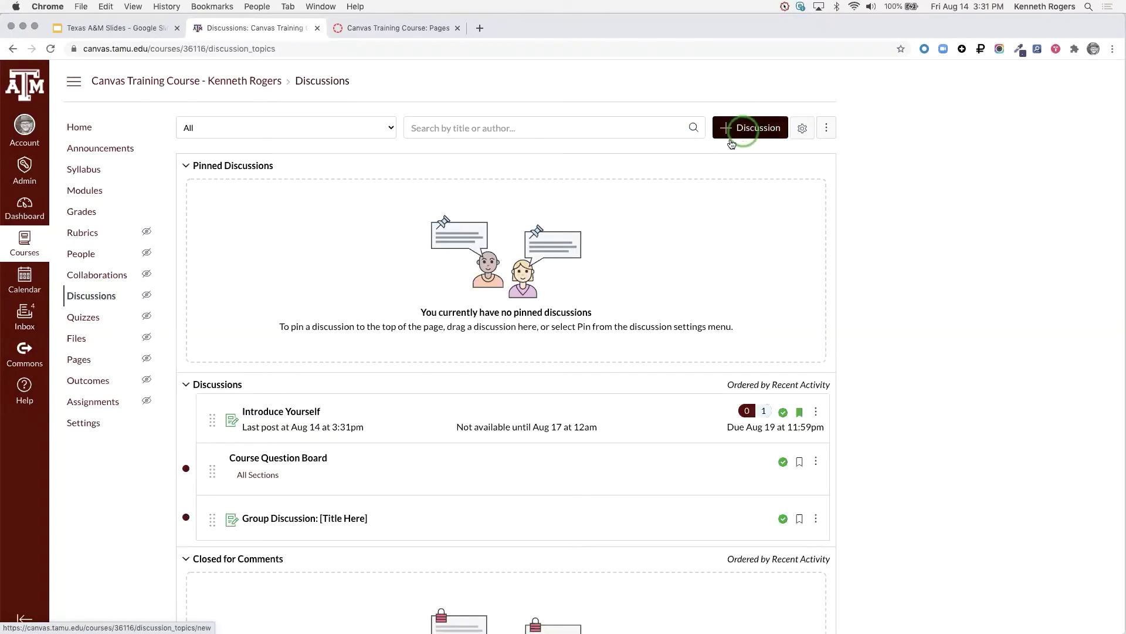
pyautogui.click(296, 418)
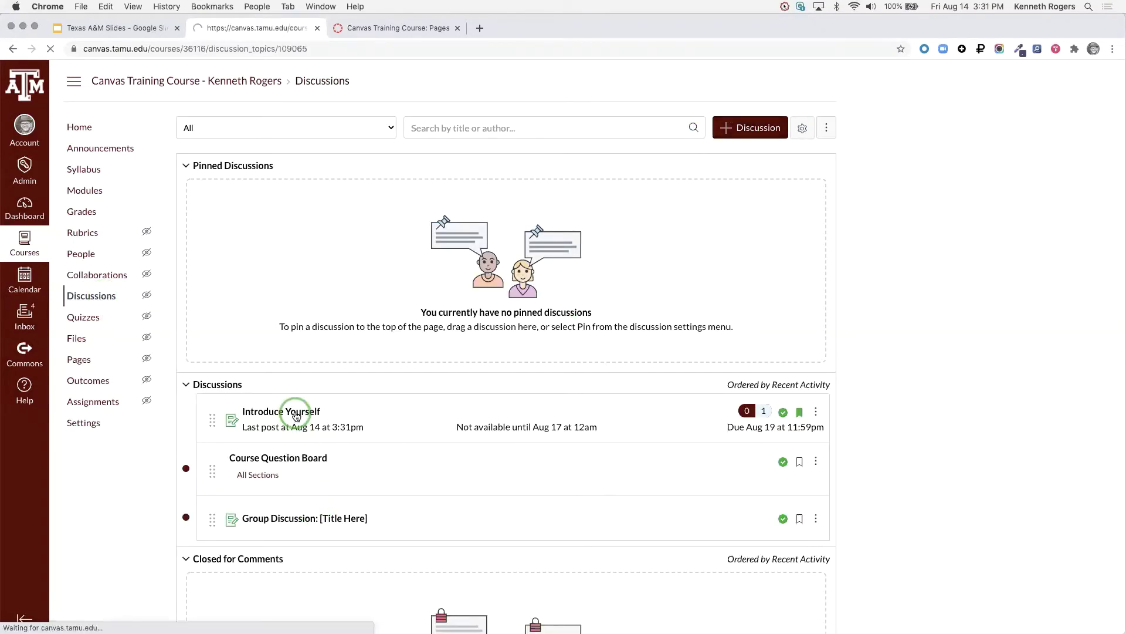
# - Open the discussion for editing, review its title, content, options and grading settings, and save it
pyautogui.click(790, 136)
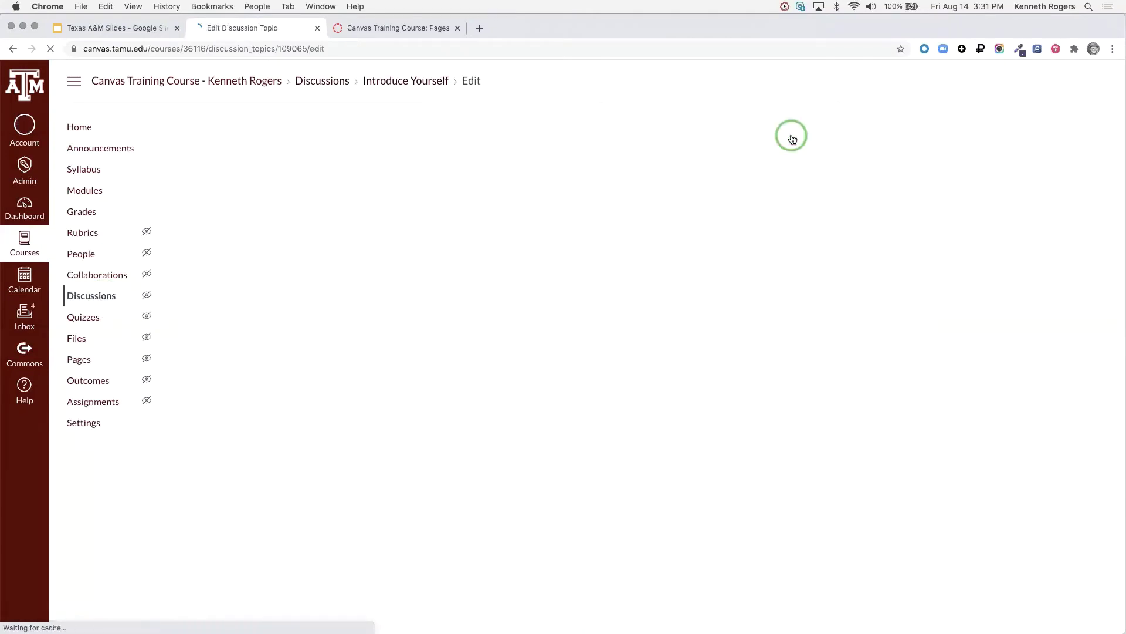
pyautogui.click(178, 146)
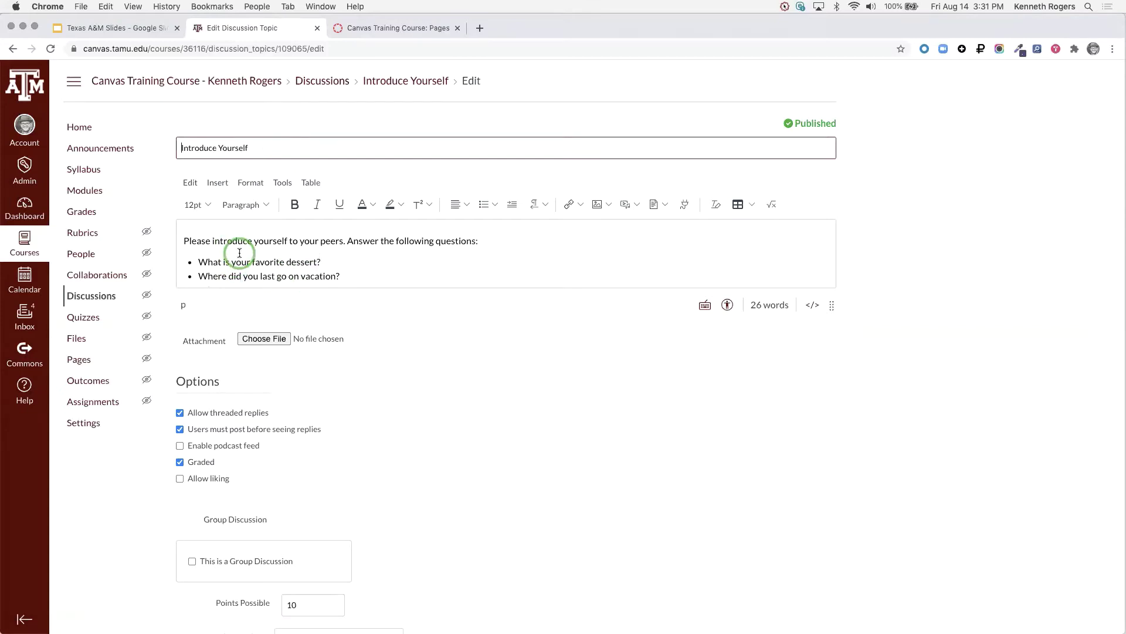
pyautogui.scroll(-2, 309, 385)
pyautogui.scroll(-10, 310, 385)
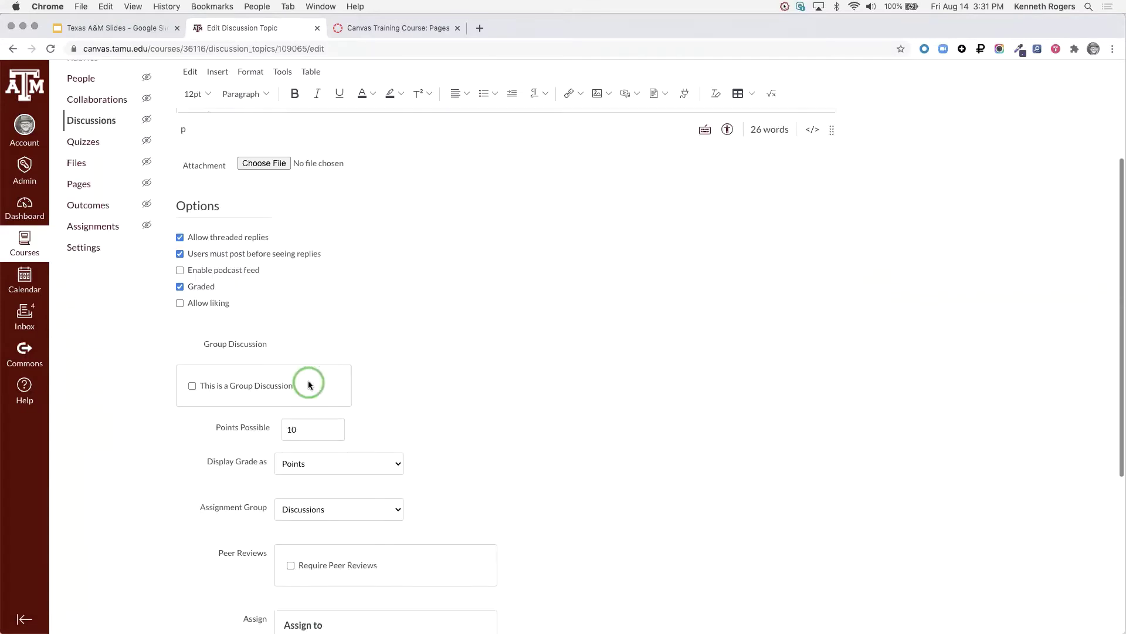
pyautogui.click(818, 598)
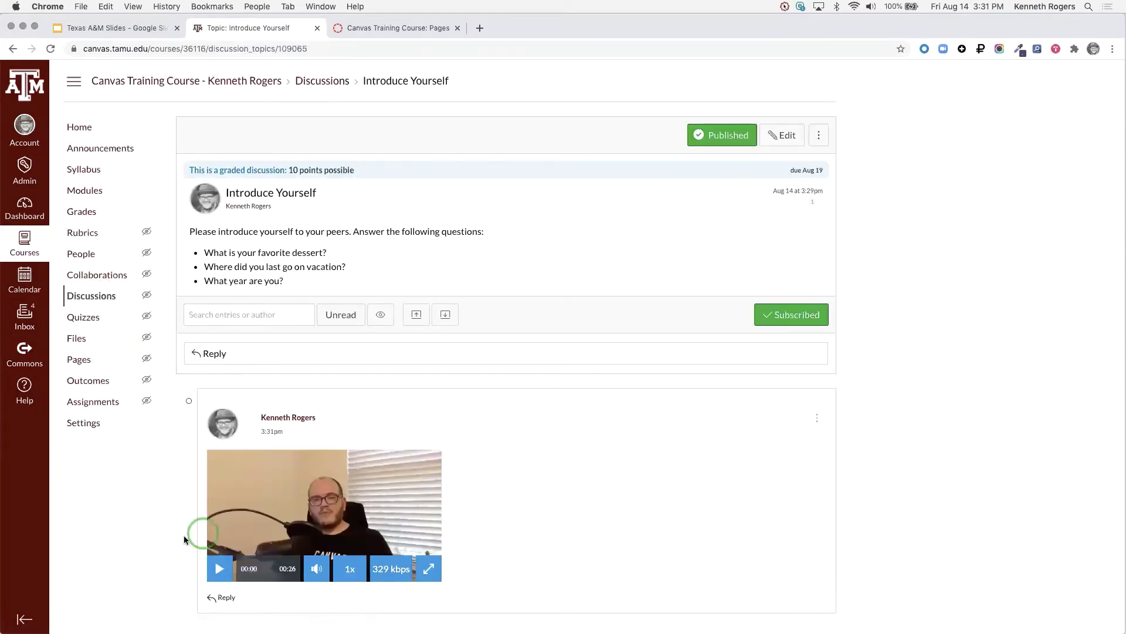
pyautogui.scroll(2, 185, 533)
pyautogui.scroll(3, 185, 534)
pyautogui.scroll(-3, 183, 532)
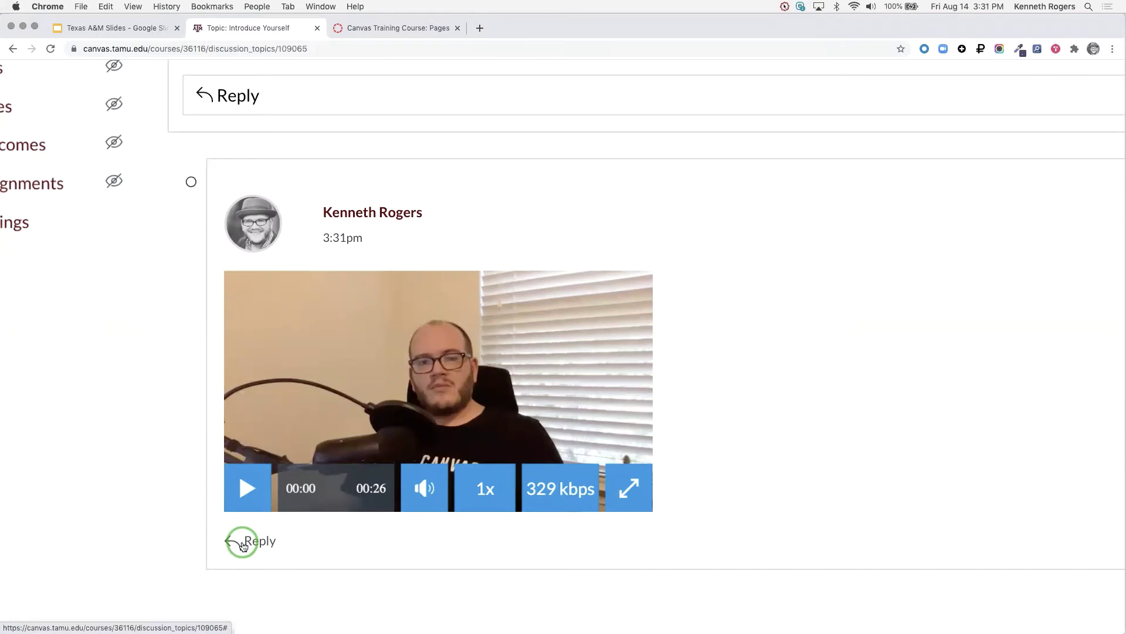
pyautogui.scroll(-3, 244, 545)
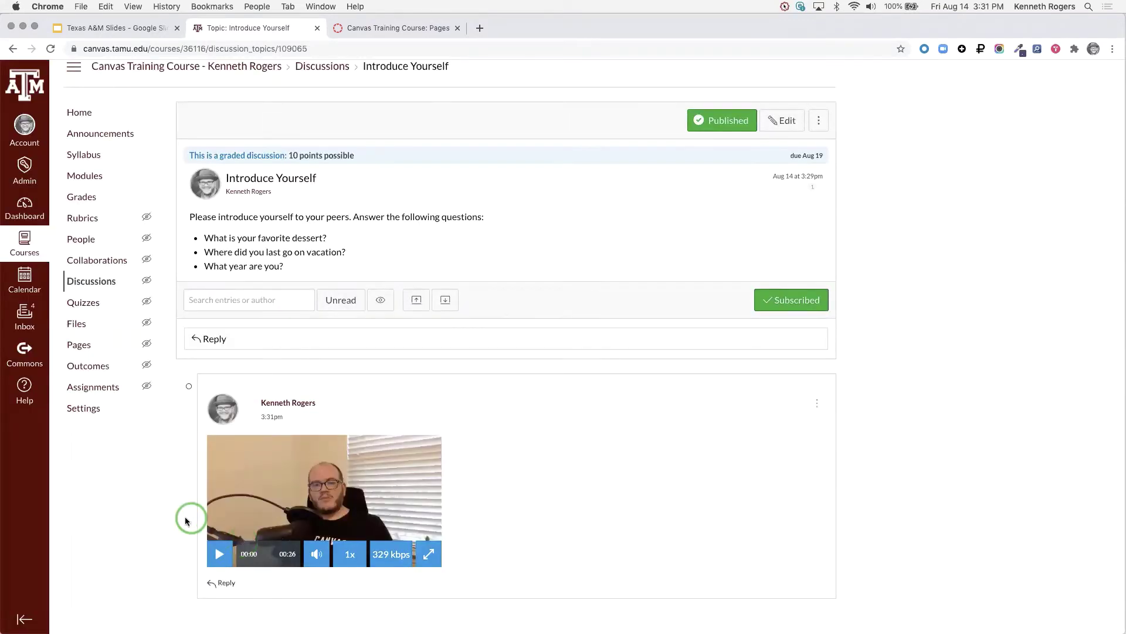
pyautogui.scroll(1, 170, 518)
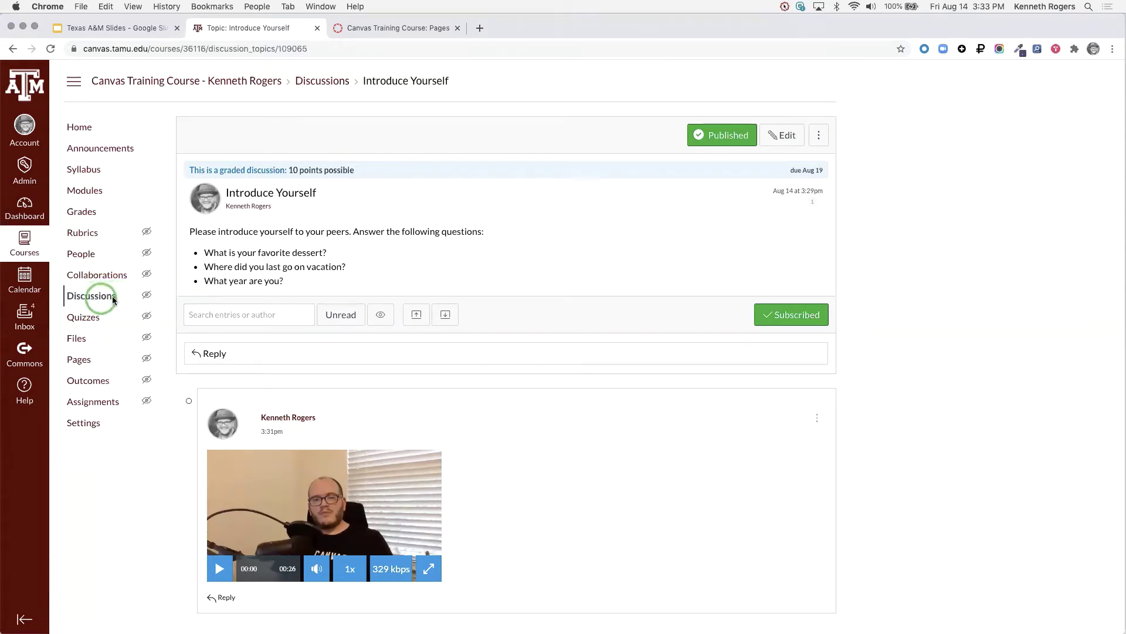
# - Open the course's modules and add the existing "Introduce Yourself" discussion to Module 1
pyautogui.click(78, 193)
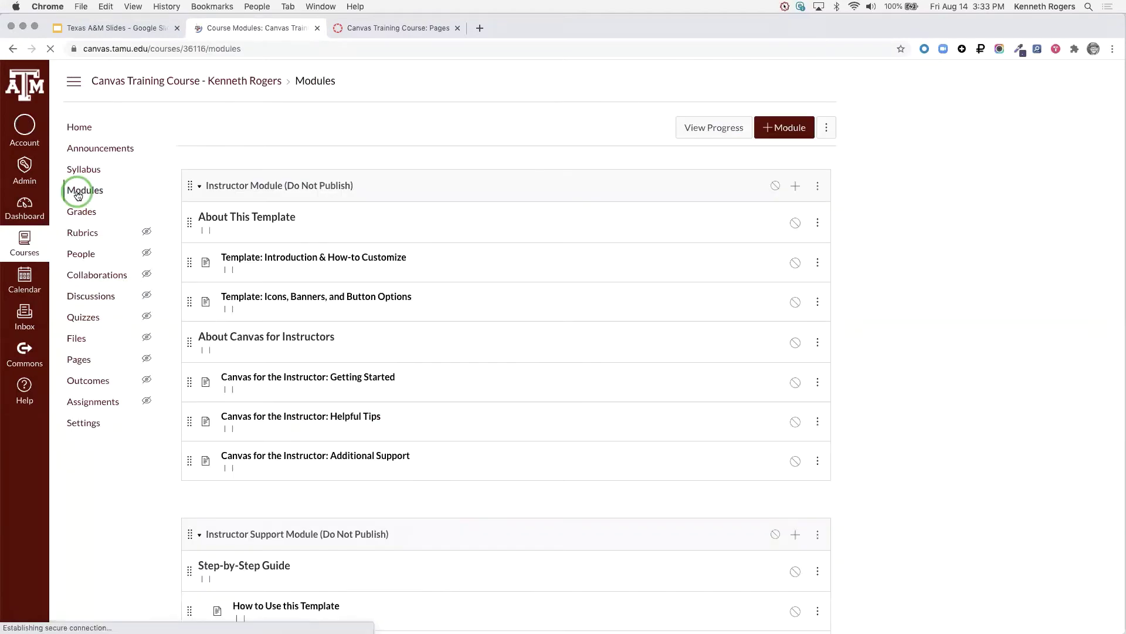
pyautogui.scroll(-5, 871, 418)
pyautogui.scroll(-20, 870, 417)
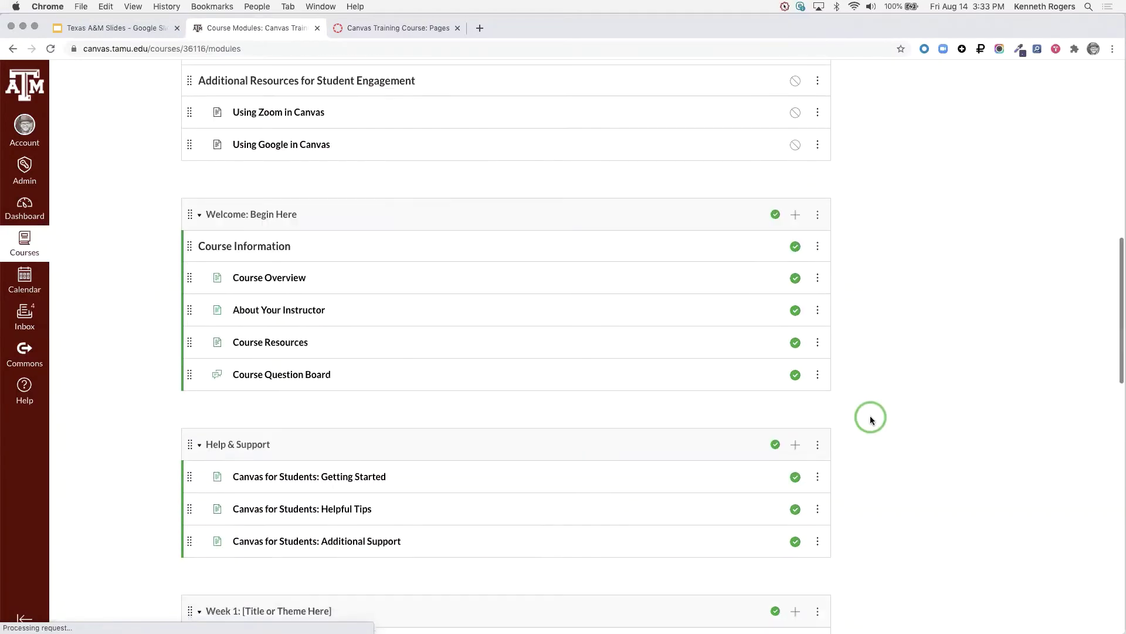
pyautogui.scroll(-1, 871, 418)
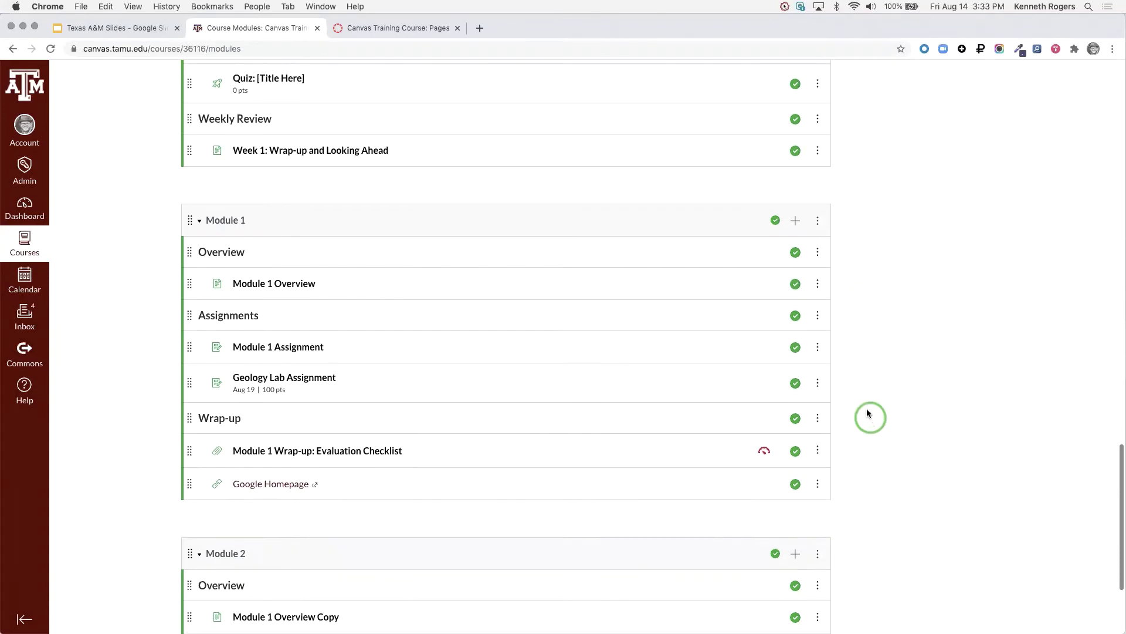
pyautogui.click(796, 221)
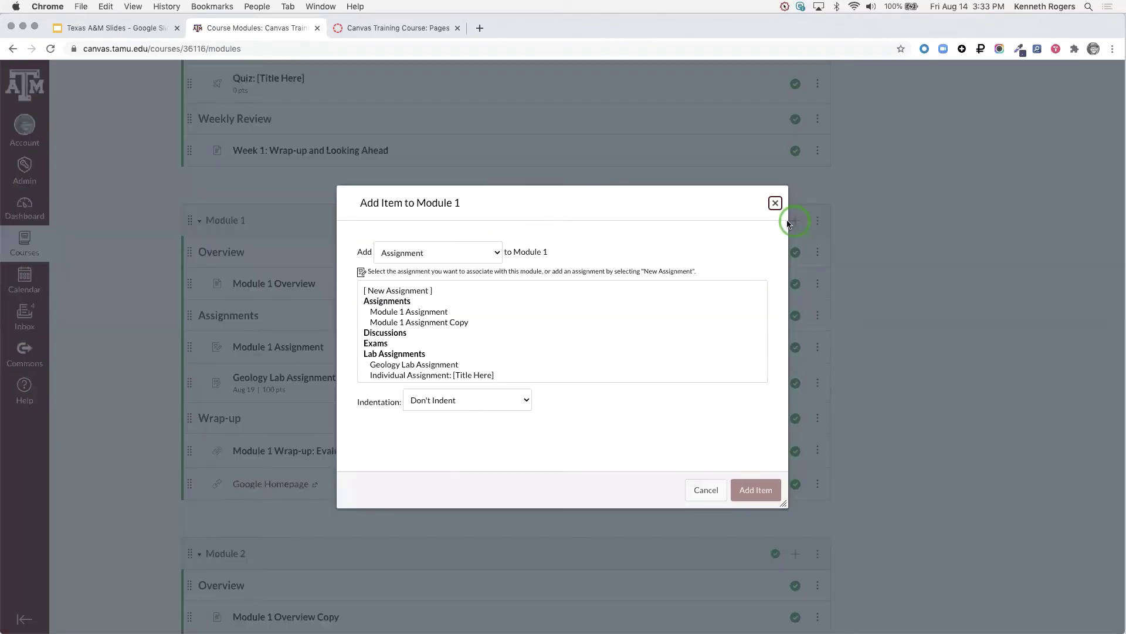
pyautogui.click(466, 251)
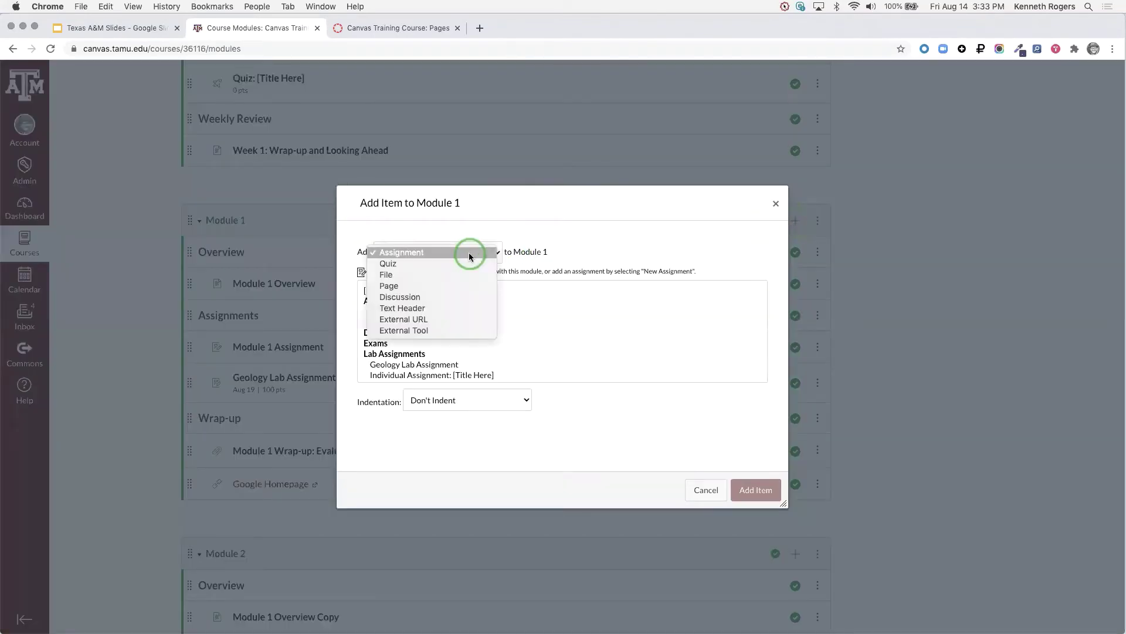
pyautogui.click(405, 296)
pyautogui.click(399, 323)
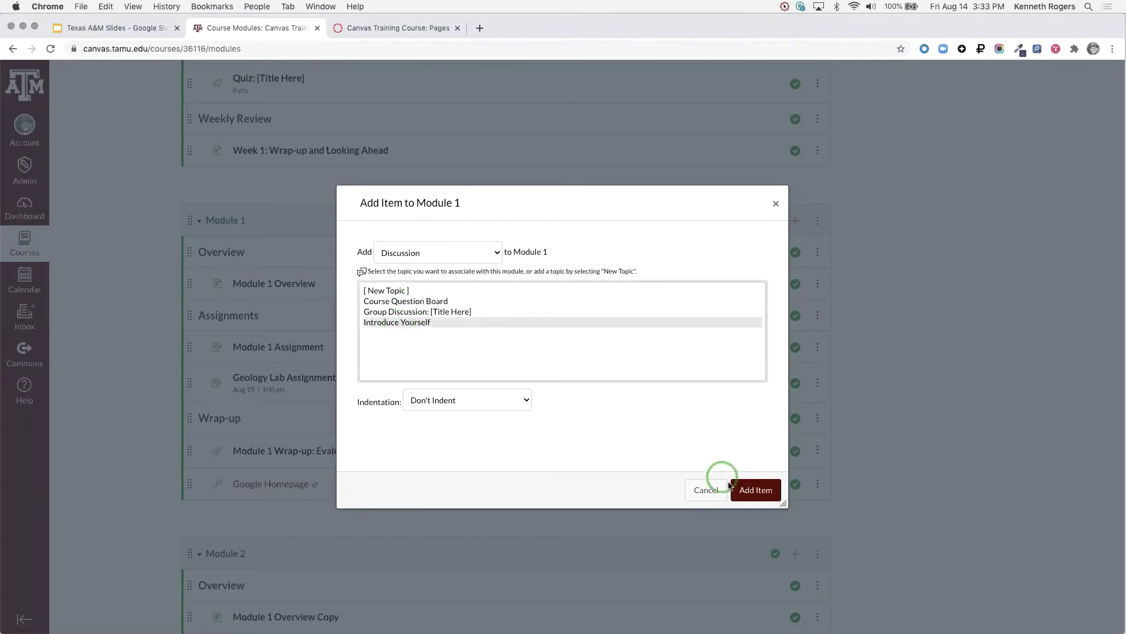
pyautogui.click(755, 491)
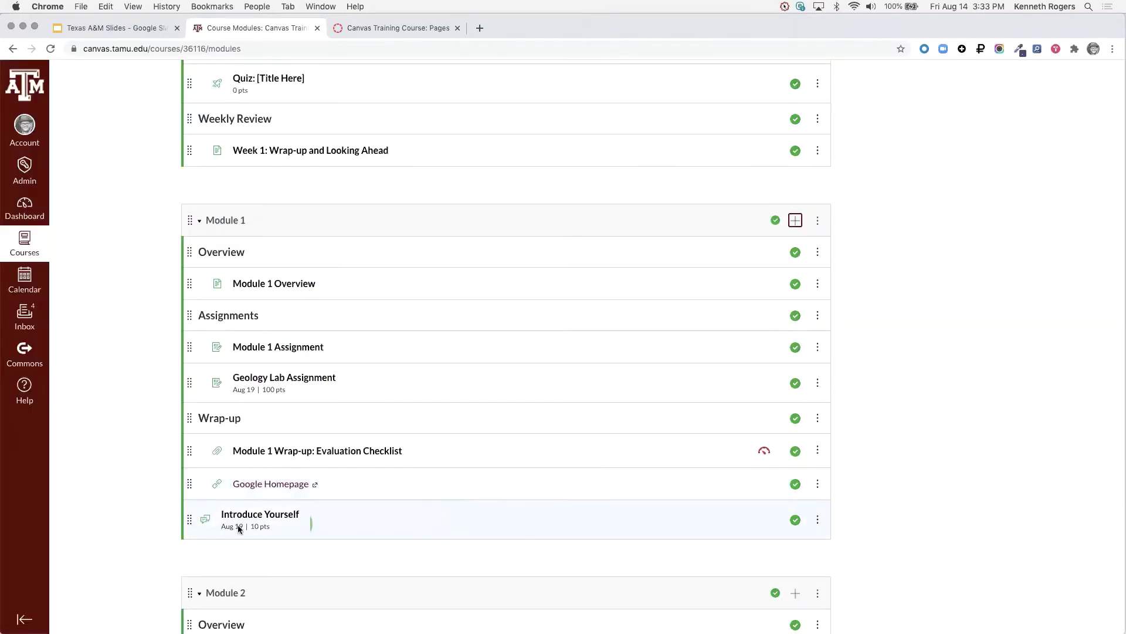
# - Move the "Introduce Yourself" discussion to the beginning of Module 1, above the Overview header
pyautogui.click(189, 521)
pyautogui.moveTo(190, 521); pyautogui.dragTo(118, 339)
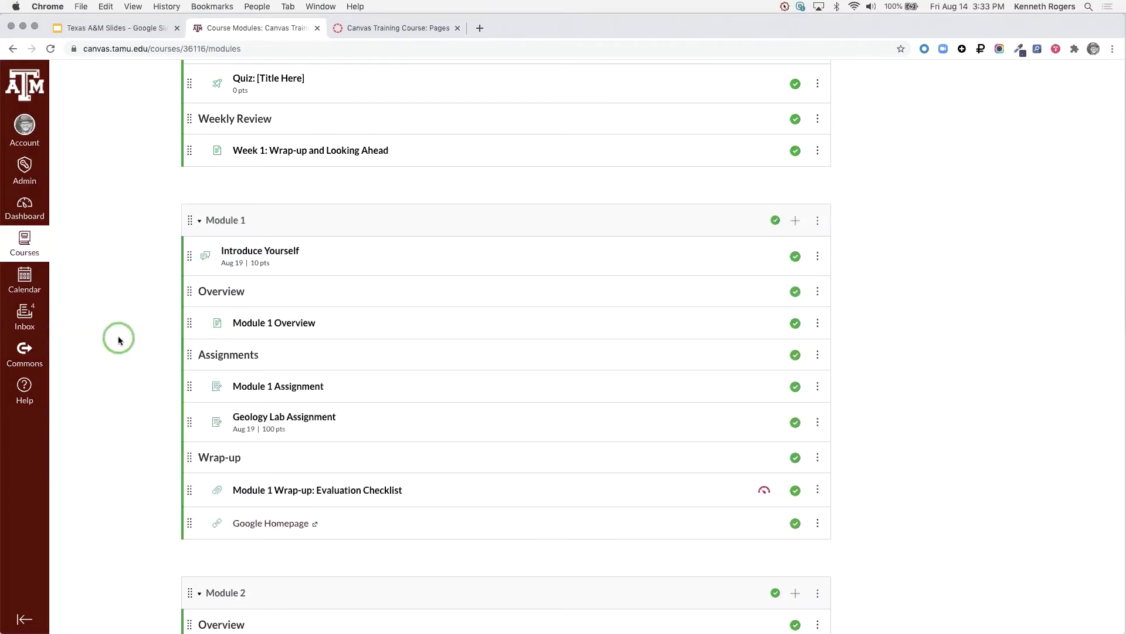
# - Look over the course modules and the options for adding an item to Module 1, closing them without adding anything
pyautogui.scroll(5, 118, 339)
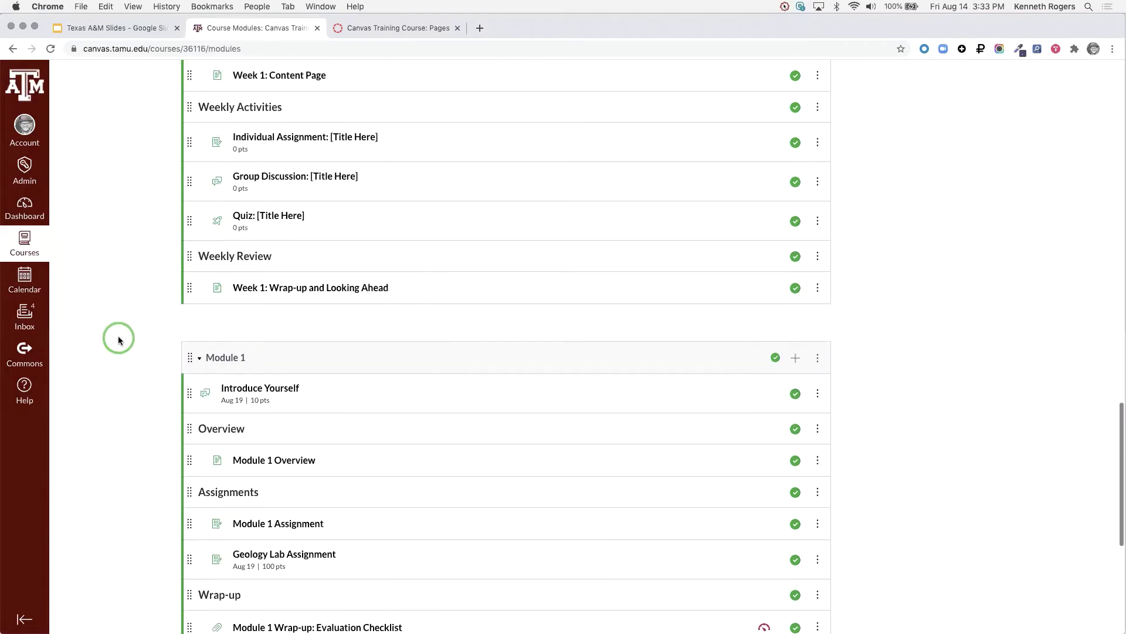
pyautogui.scroll(7, 118, 338)
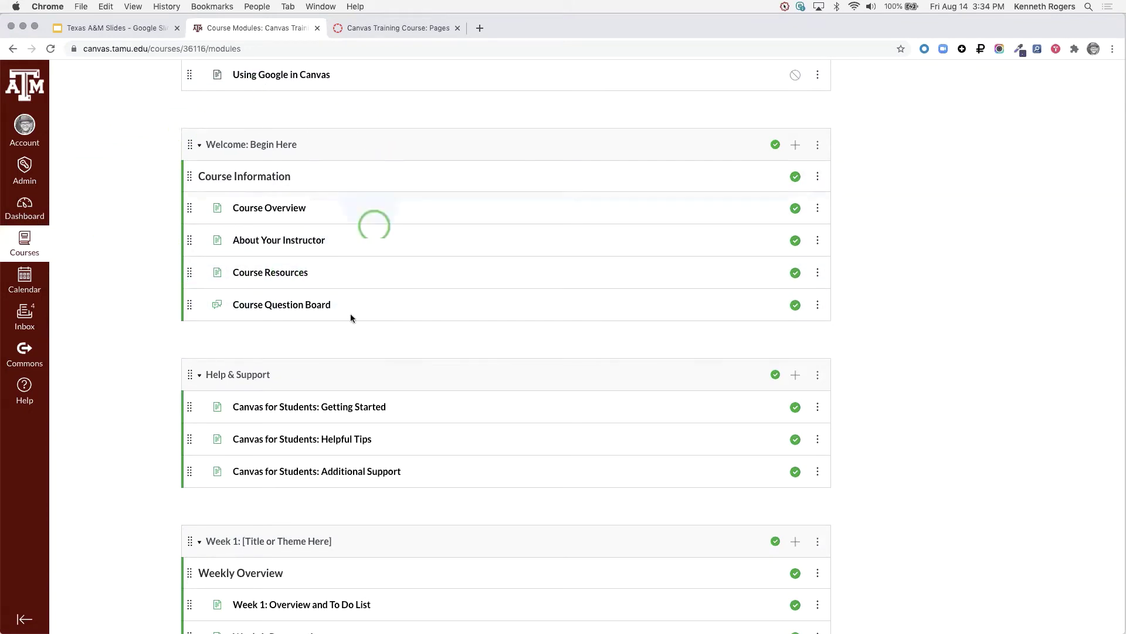
pyautogui.scroll(-1, 142, 240)
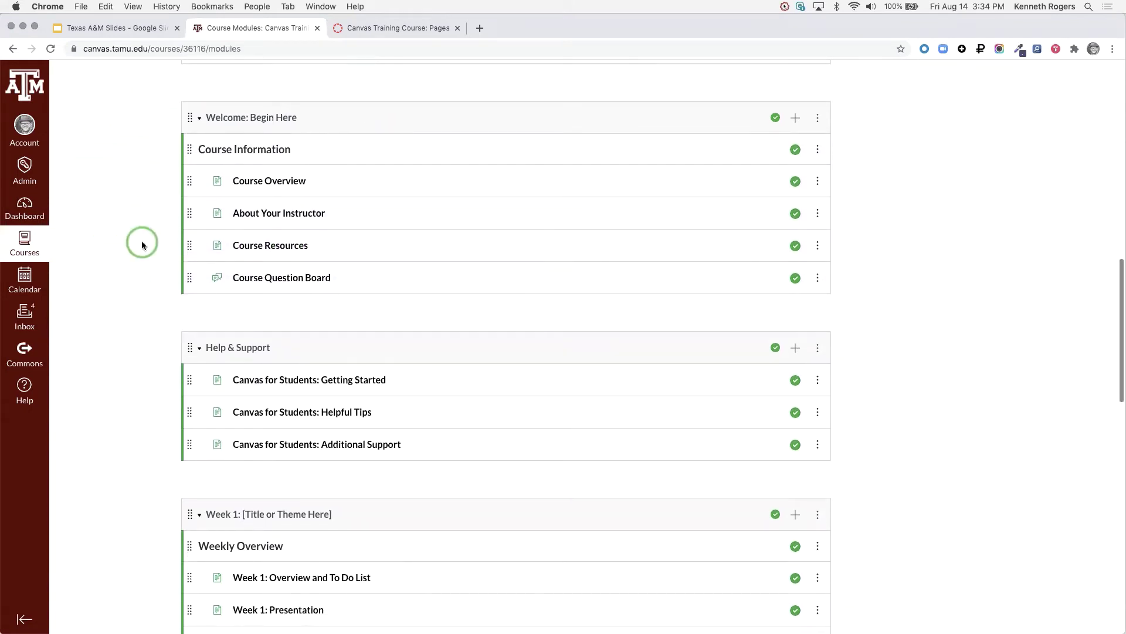
pyautogui.scroll(-10, 142, 240)
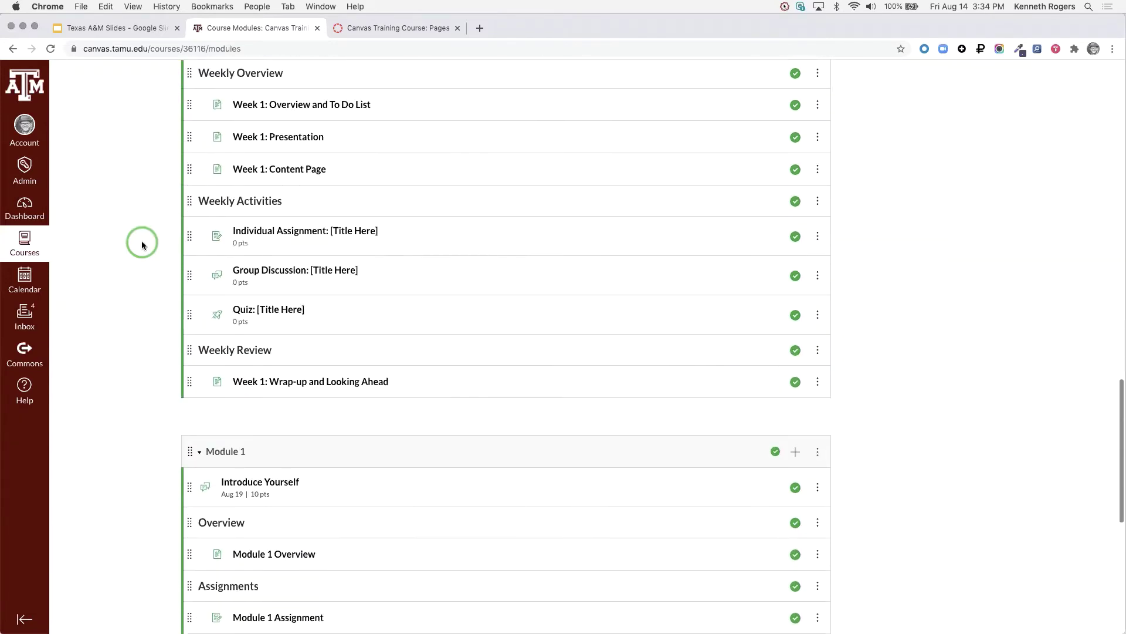
pyautogui.scroll(-1, 138, 269)
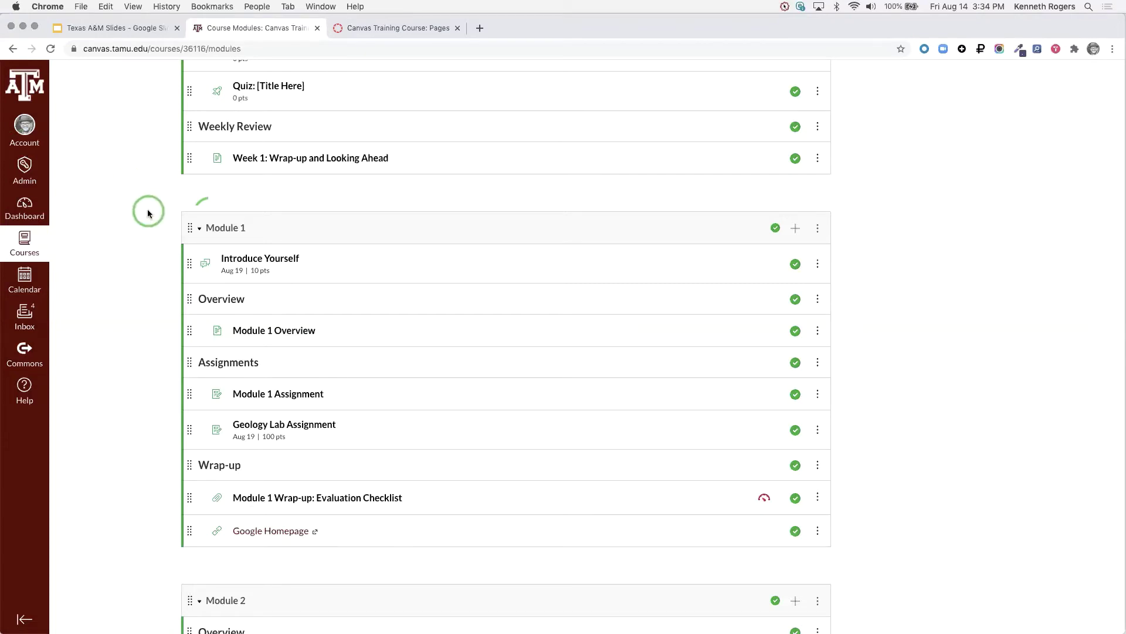
pyautogui.click(795, 230)
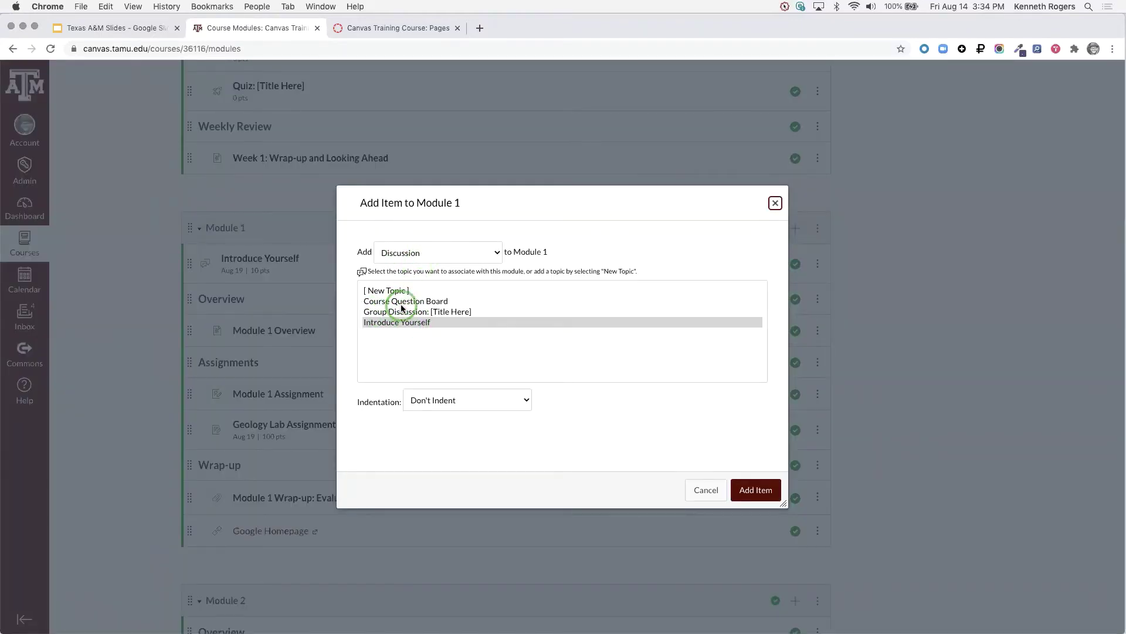
pyautogui.click(713, 471)
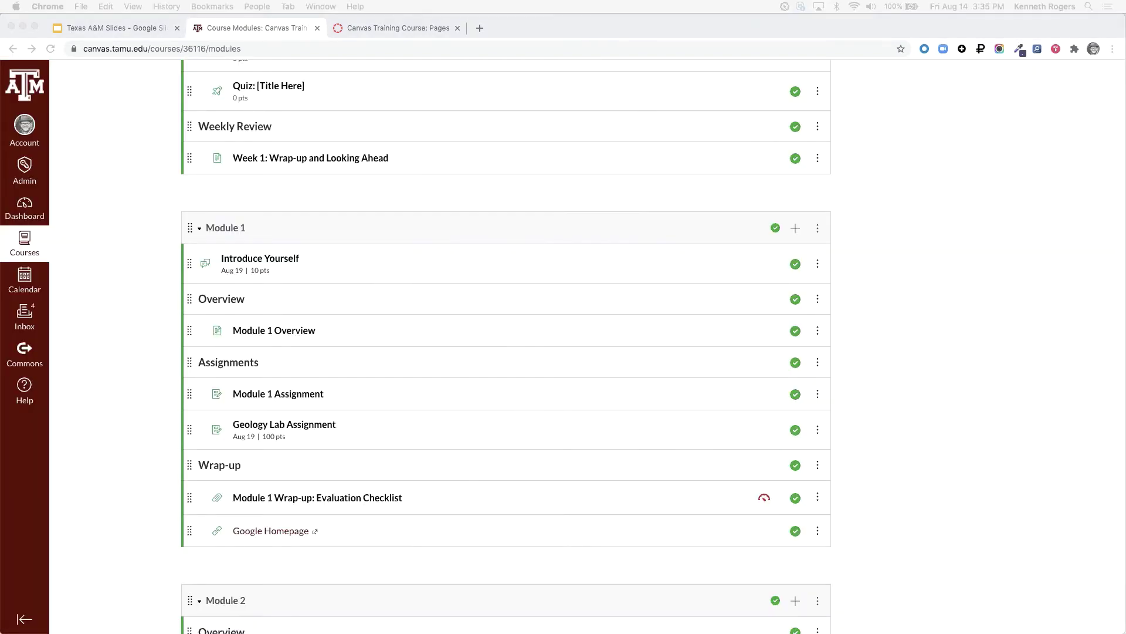
# - Return to the course home page and examine its course status, New Announcement and Student View options
pyautogui.scroll(20, 153, 269)
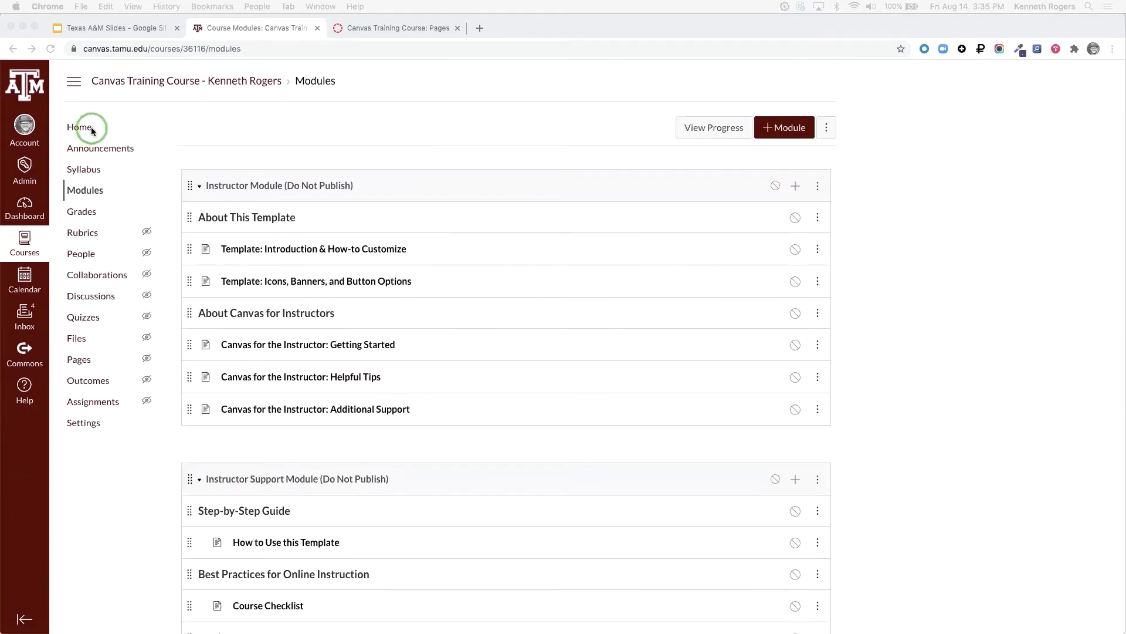
pyautogui.click(86, 129)
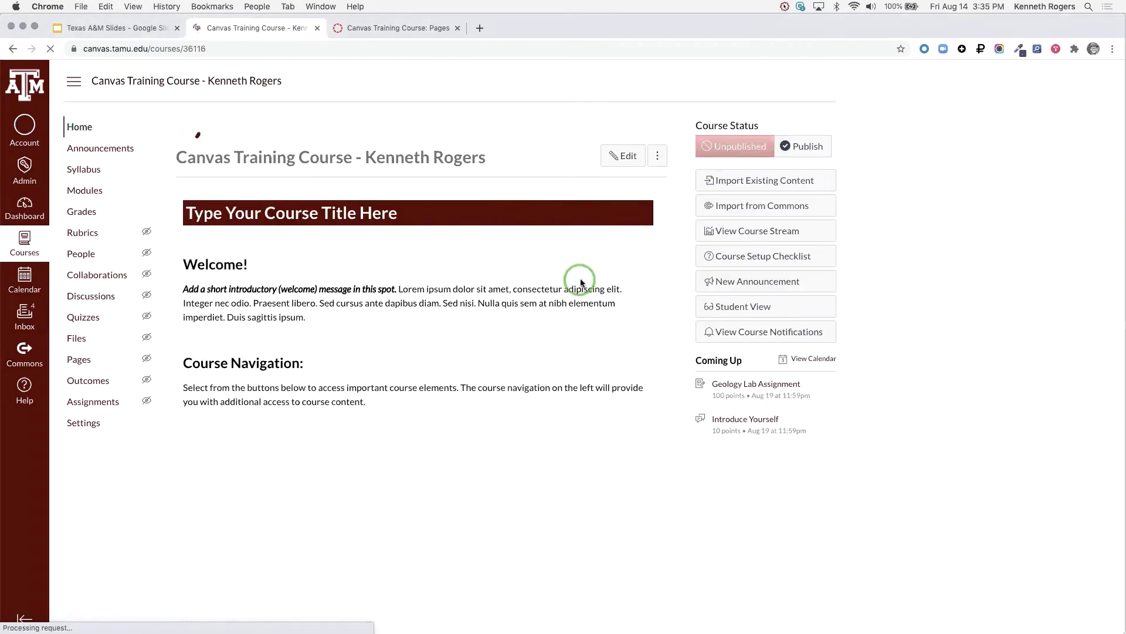
pyautogui.scroll(5, 783, 324)
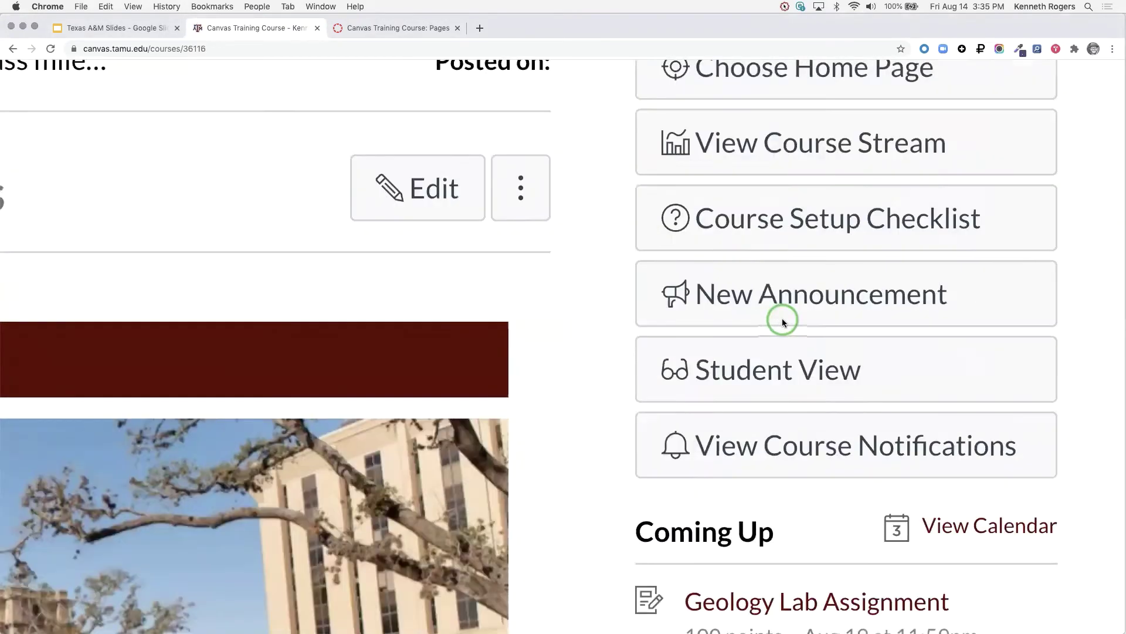
pyautogui.scroll(-1, 783, 321)
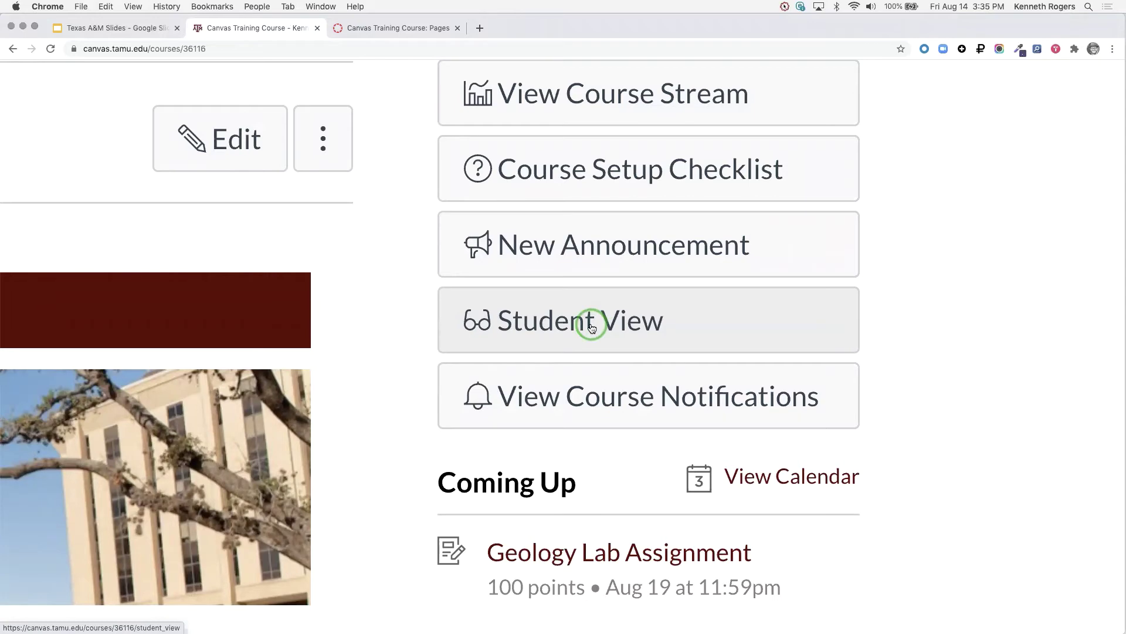
pyautogui.scroll(6, 592, 328)
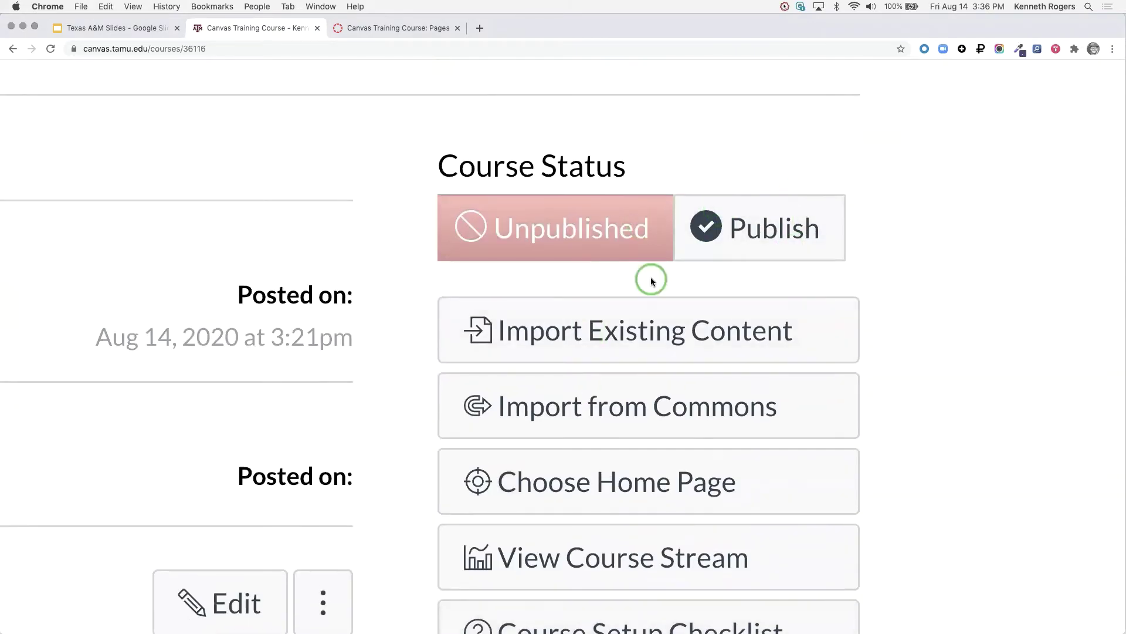
pyautogui.scroll(-5, 650, 280)
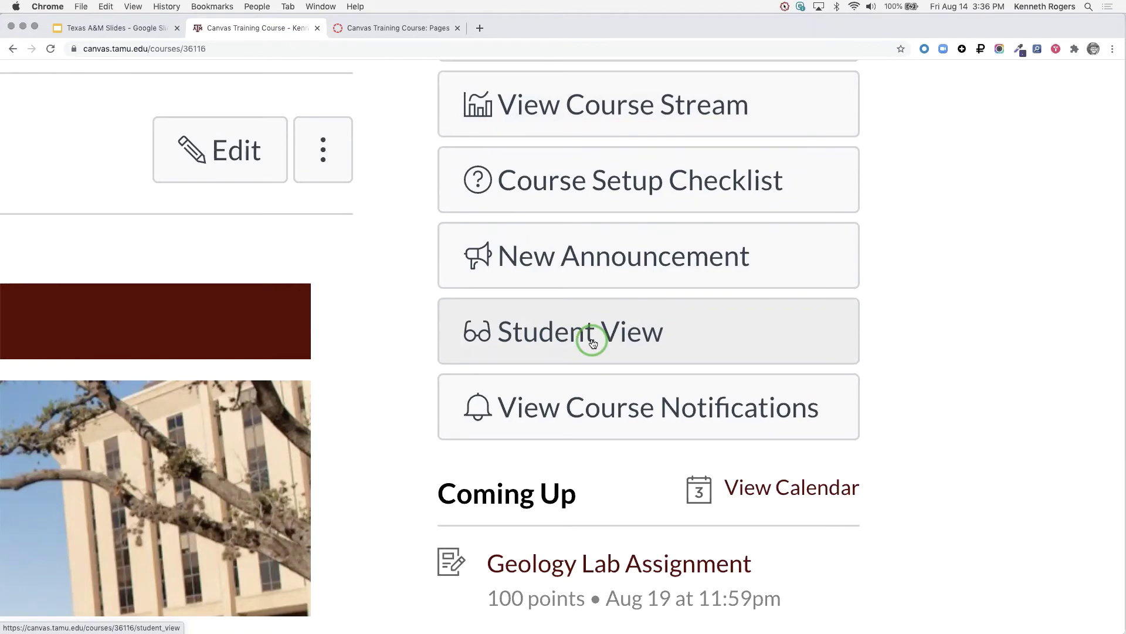
pyautogui.click(524, 349)
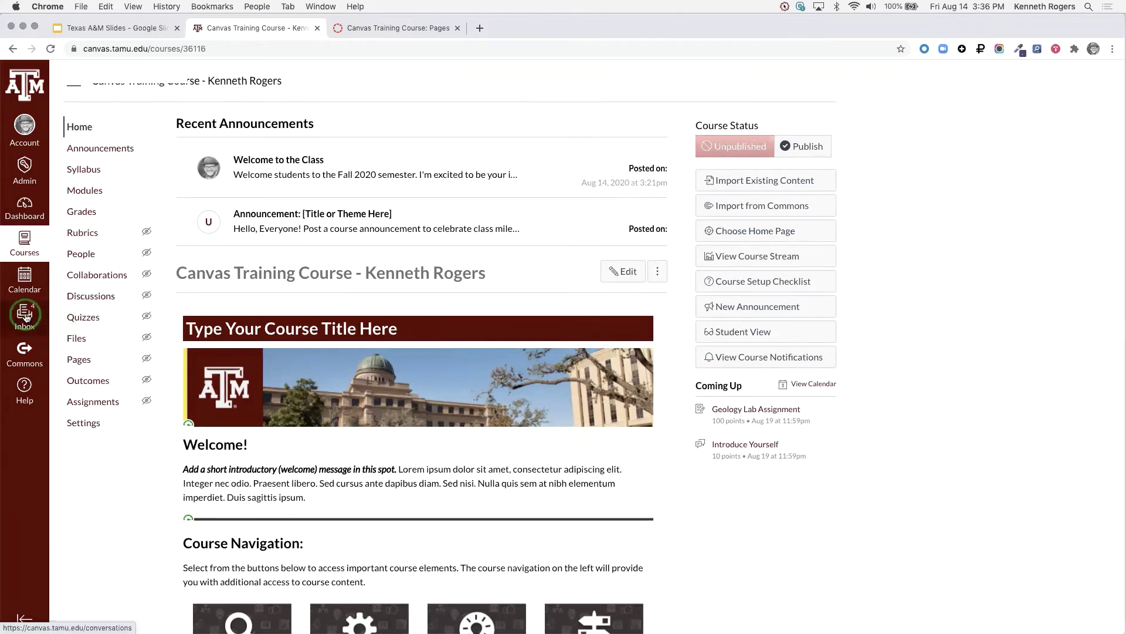
# - Open the Inbox and look over its unread count and list of conversations
pyautogui.scroll(5, 26, 317)
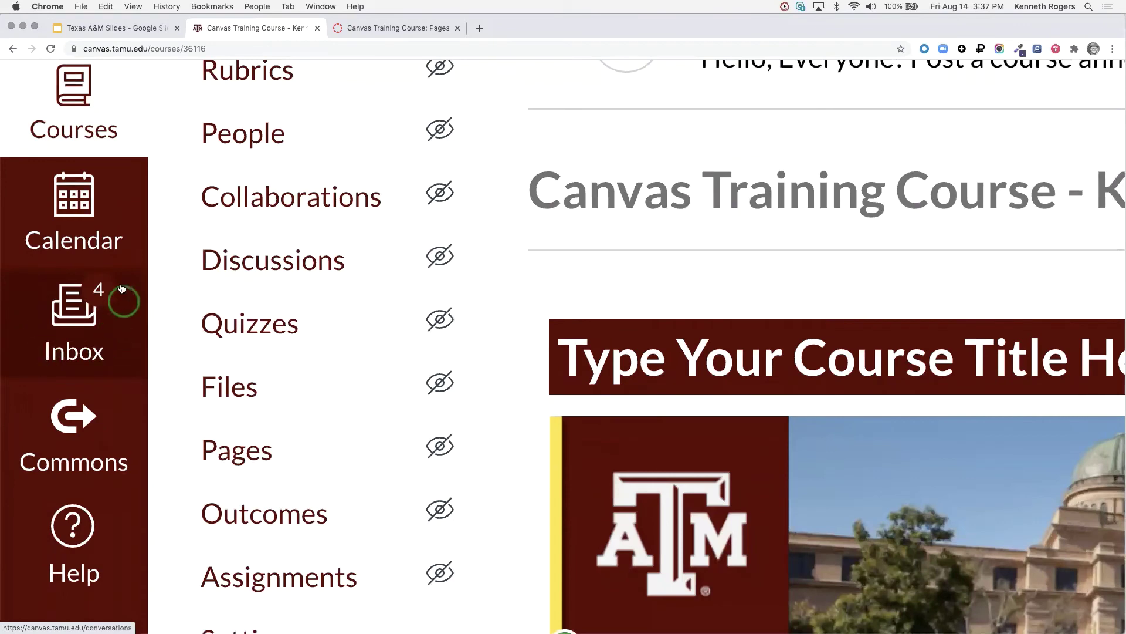
pyautogui.click(83, 335)
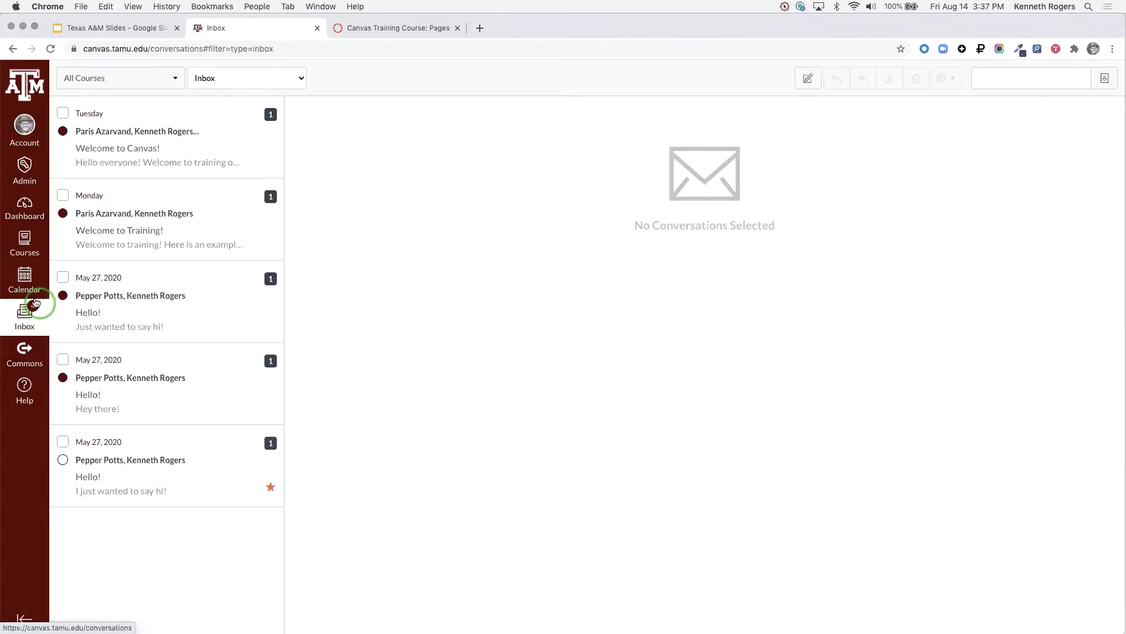
pyautogui.scroll(5, 21, 318)
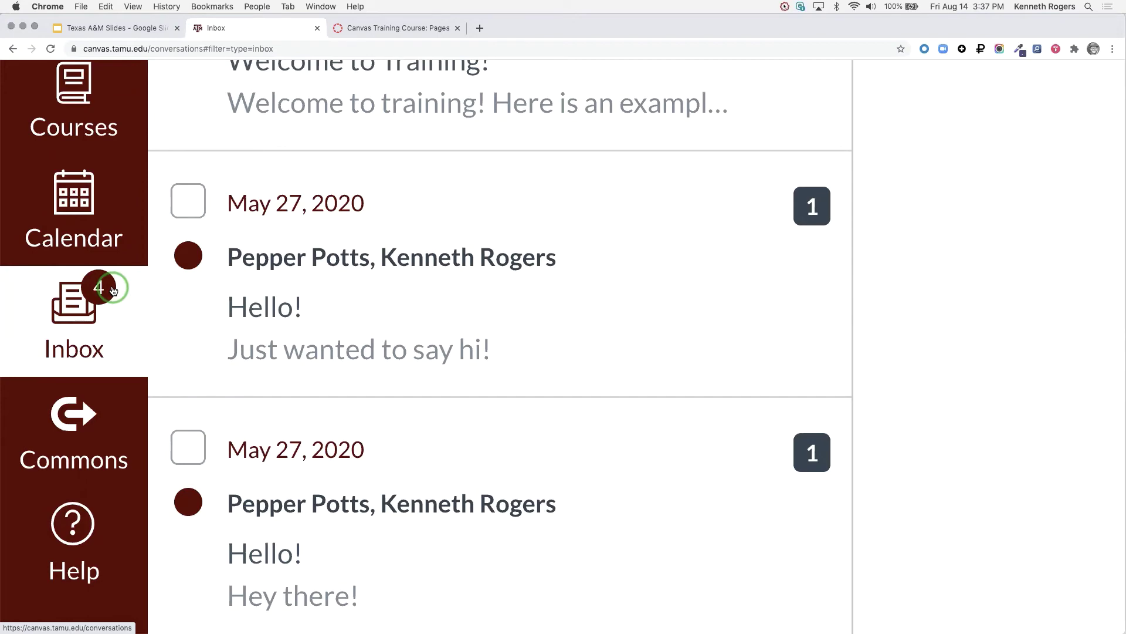
pyautogui.scroll(-5, 113, 290)
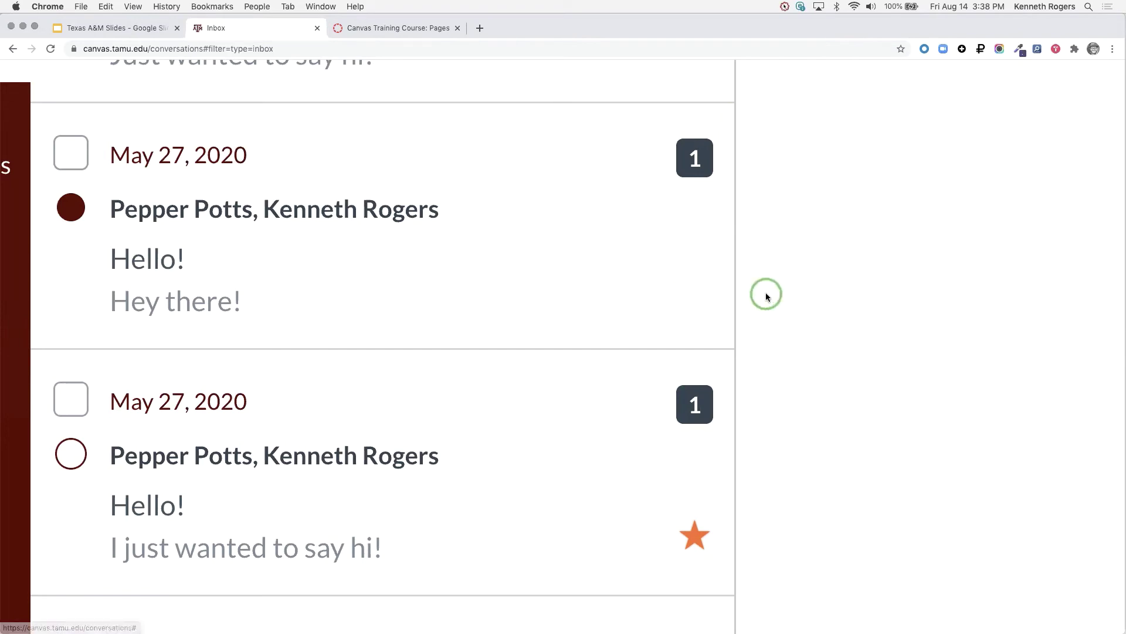
pyautogui.press('super+minus')
pyautogui.press('super+minus')
pyautogui.press('super+minus')
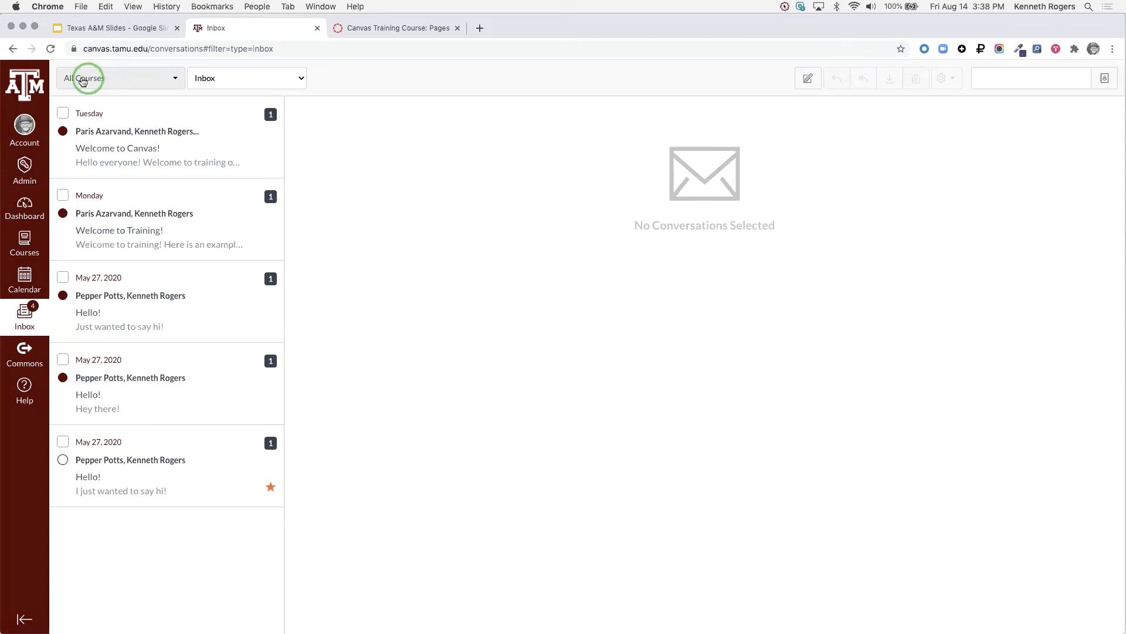
# - Filter the conversations by the favorite course "Hands On Training Course" and reset the filter to All Courses
pyautogui.click(111, 81)
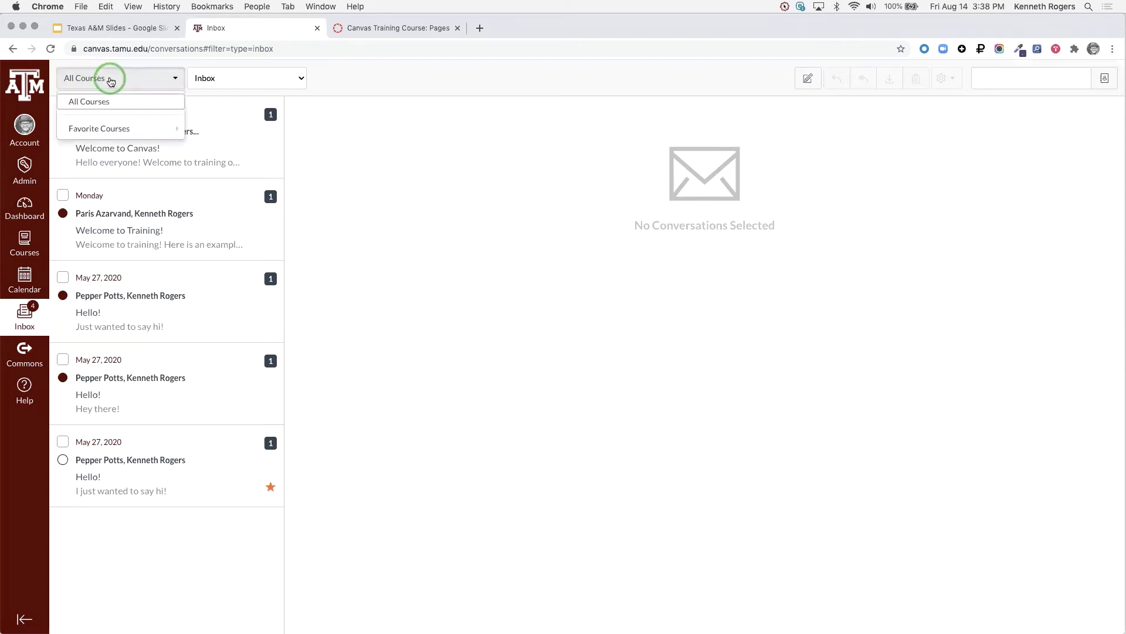
pyautogui.moveTo(112, 126)
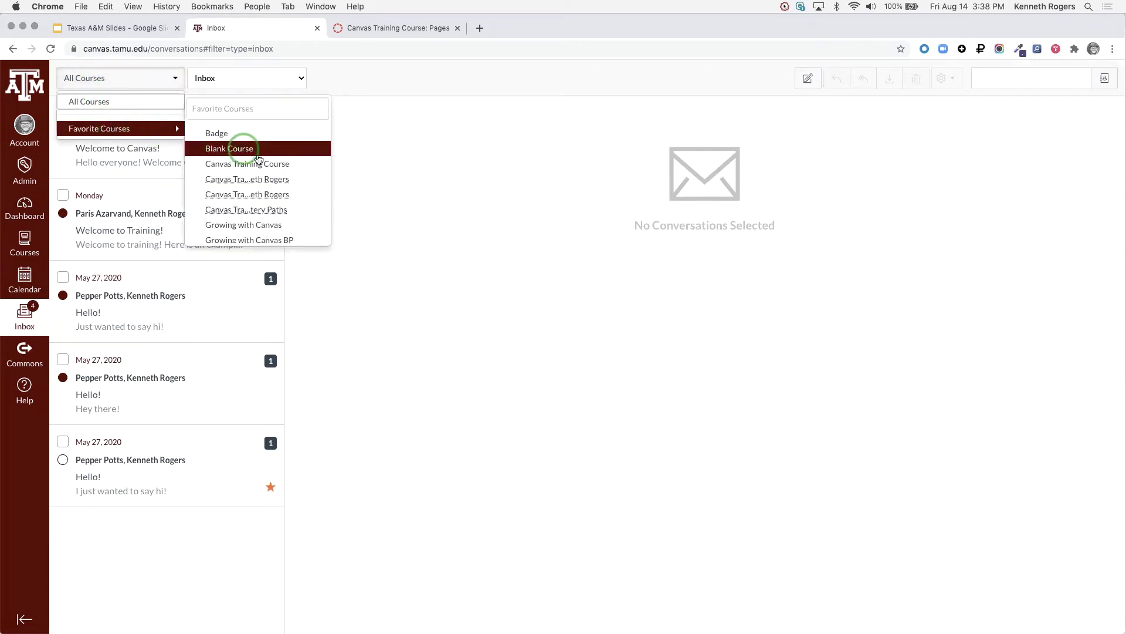
pyautogui.scroll(-4, 261, 161)
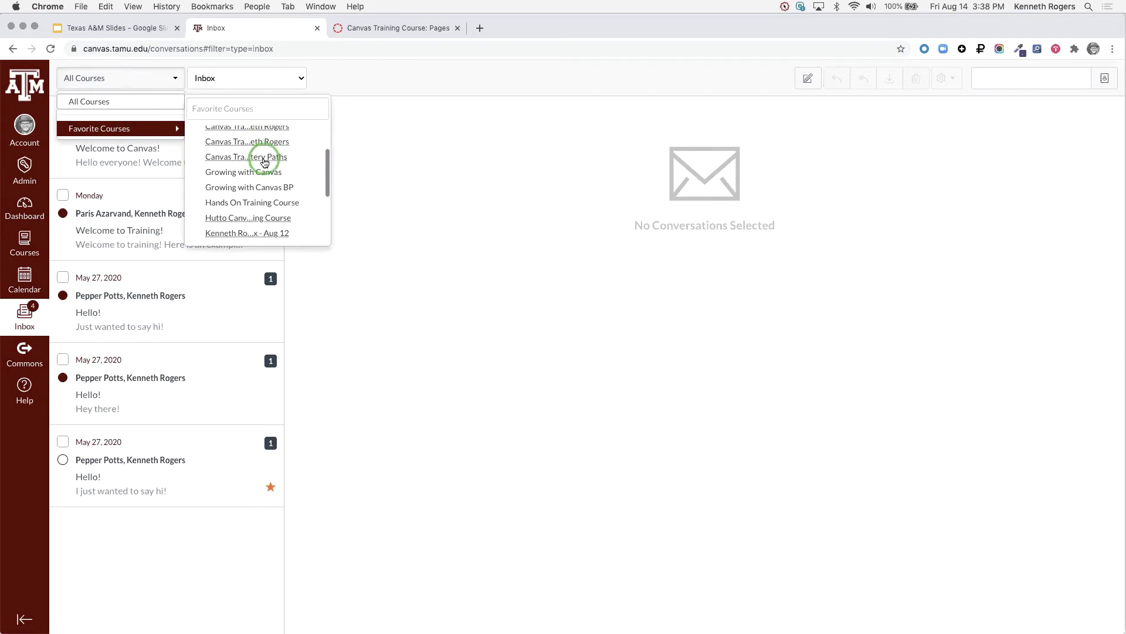
pyautogui.click(260, 201)
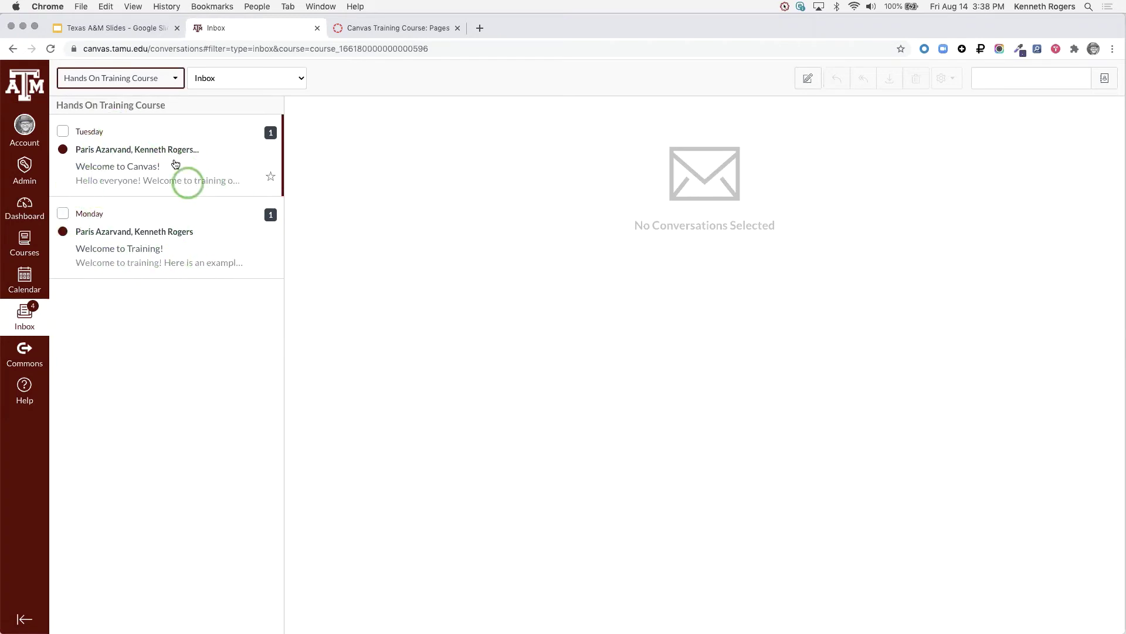
pyautogui.click(164, 78)
pyautogui.click(145, 99)
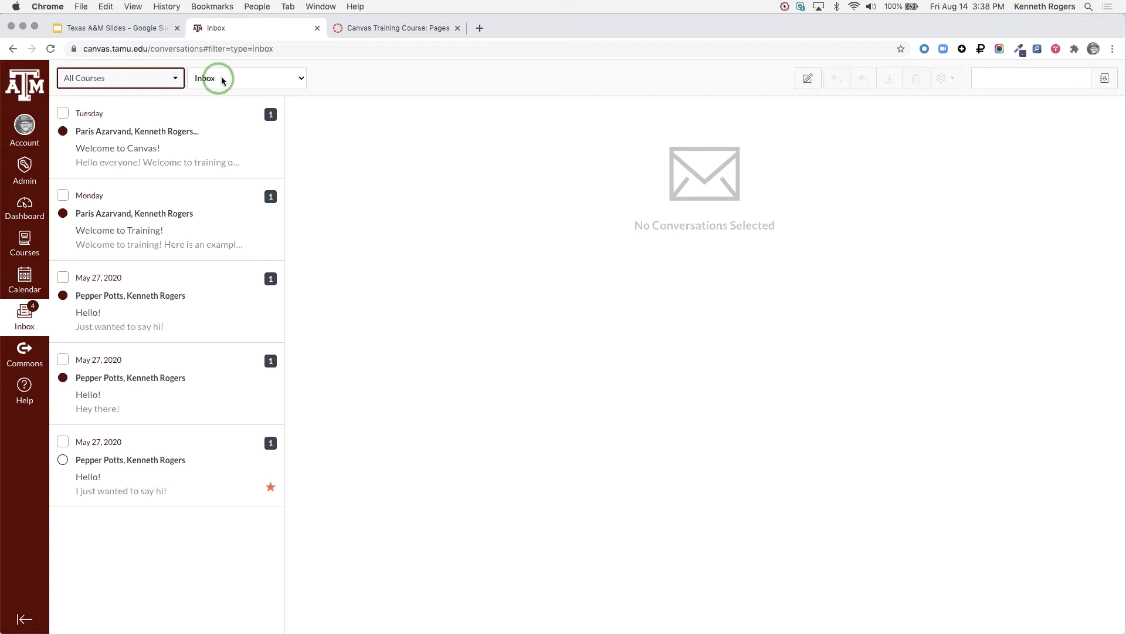
# - Show only the starred conversations, return to the Inbox view, and look over the remaining mailbox filter options
pyautogui.click(243, 80)
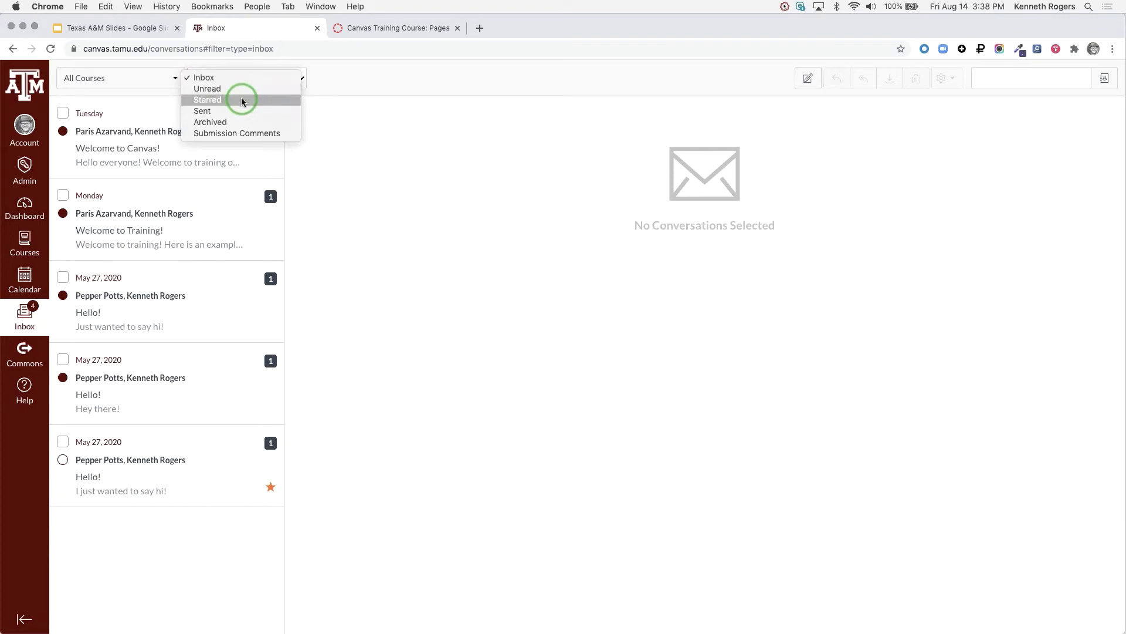
pyautogui.click(241, 99)
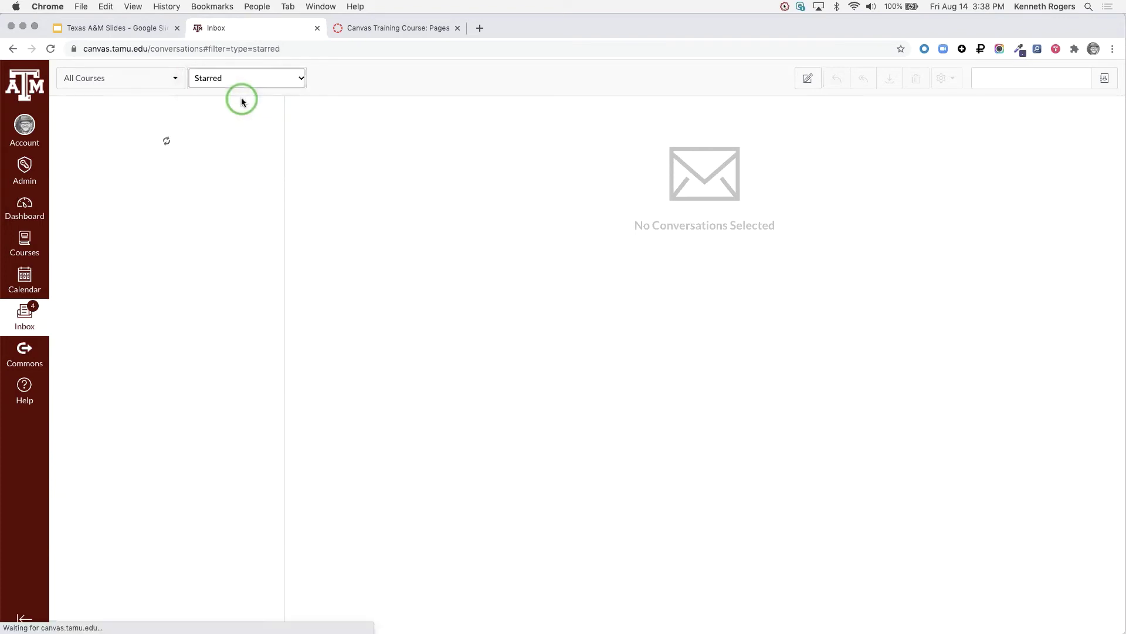
pyautogui.click(234, 79)
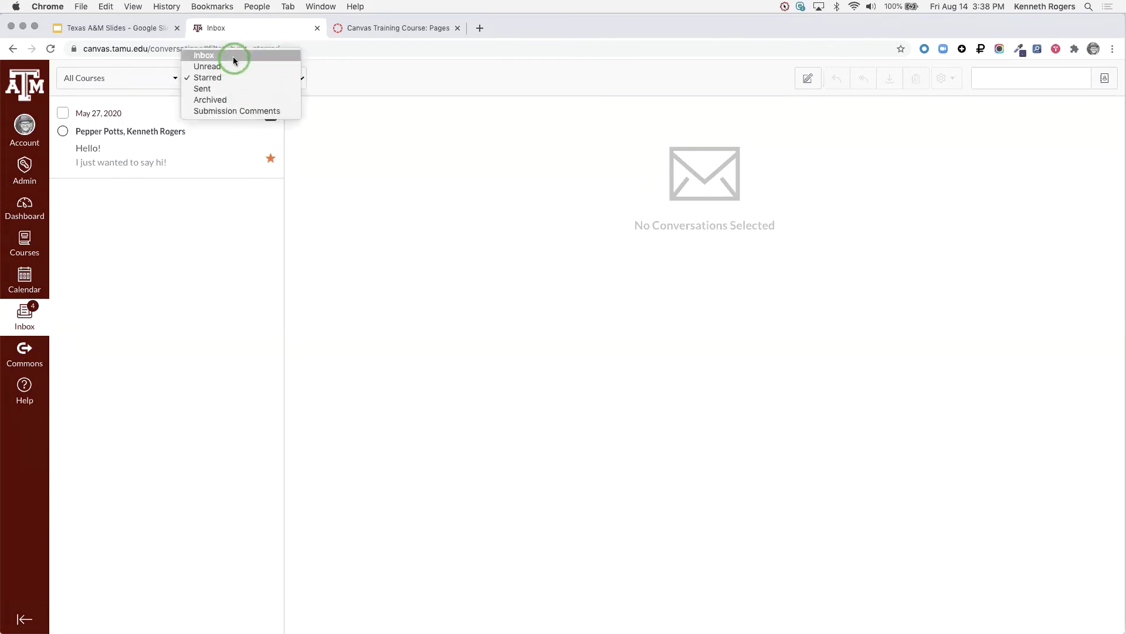
pyautogui.click(233, 56)
pyautogui.click(243, 78)
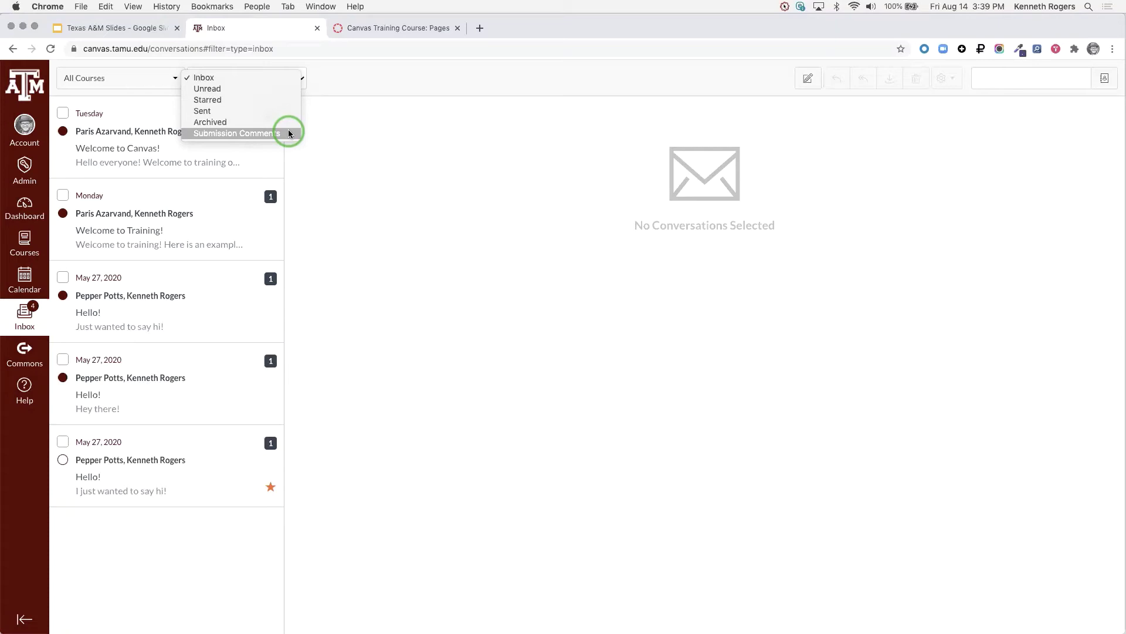
pyautogui.click(385, 88)
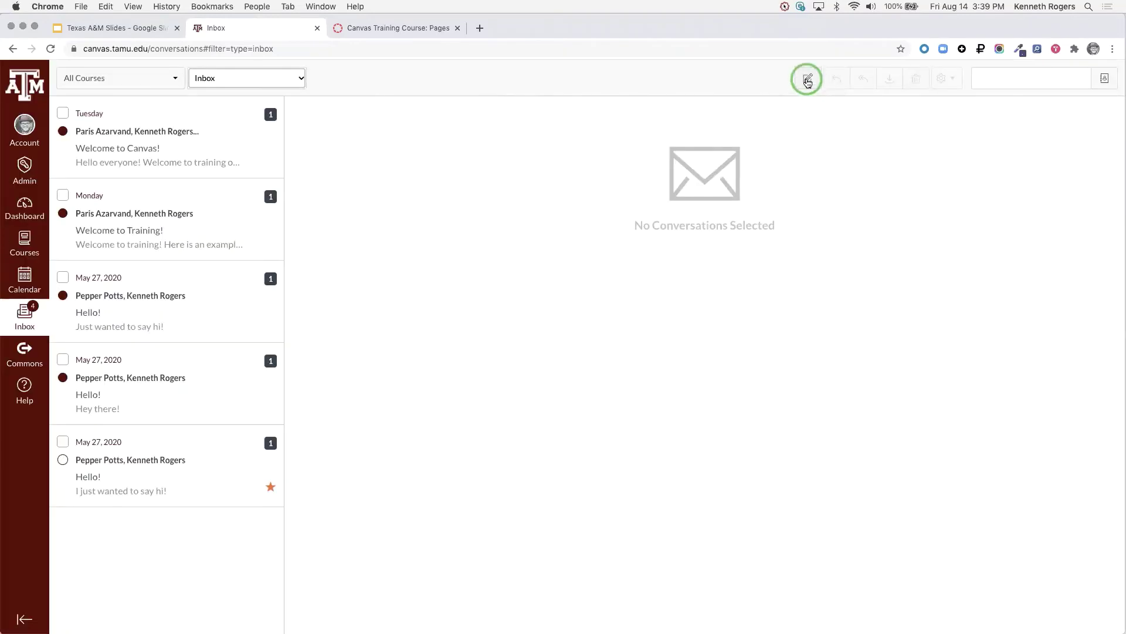
# - Start composing a new message and choose the favorite course "Canvas Training Course" for it
pyautogui.click(807, 80)
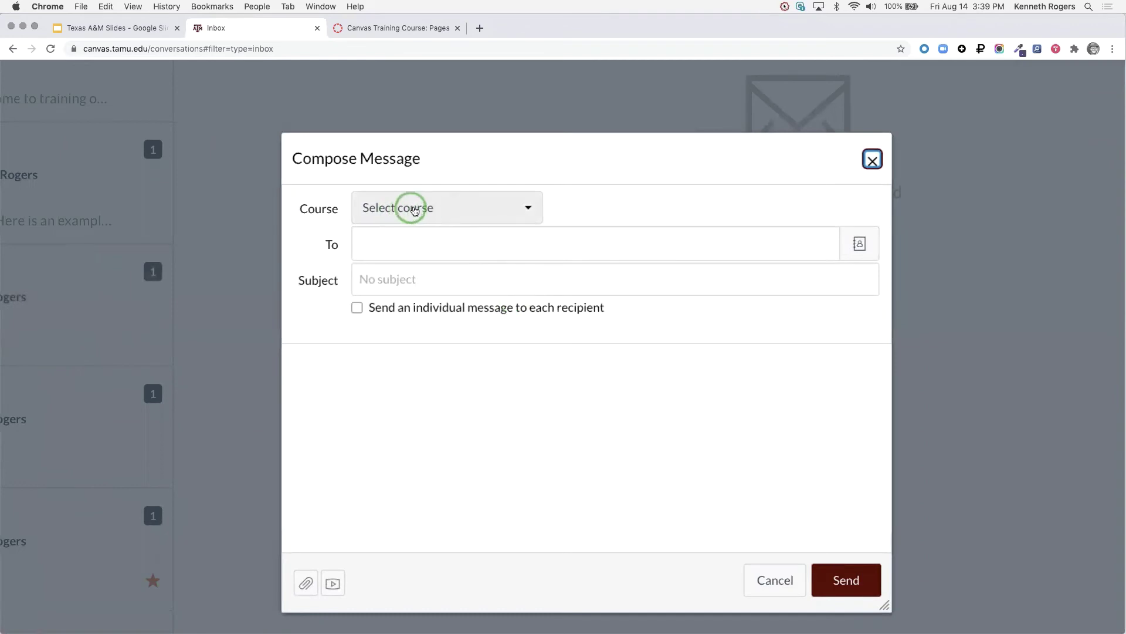
pyautogui.click(457, 209)
pyautogui.moveTo(485, 279)
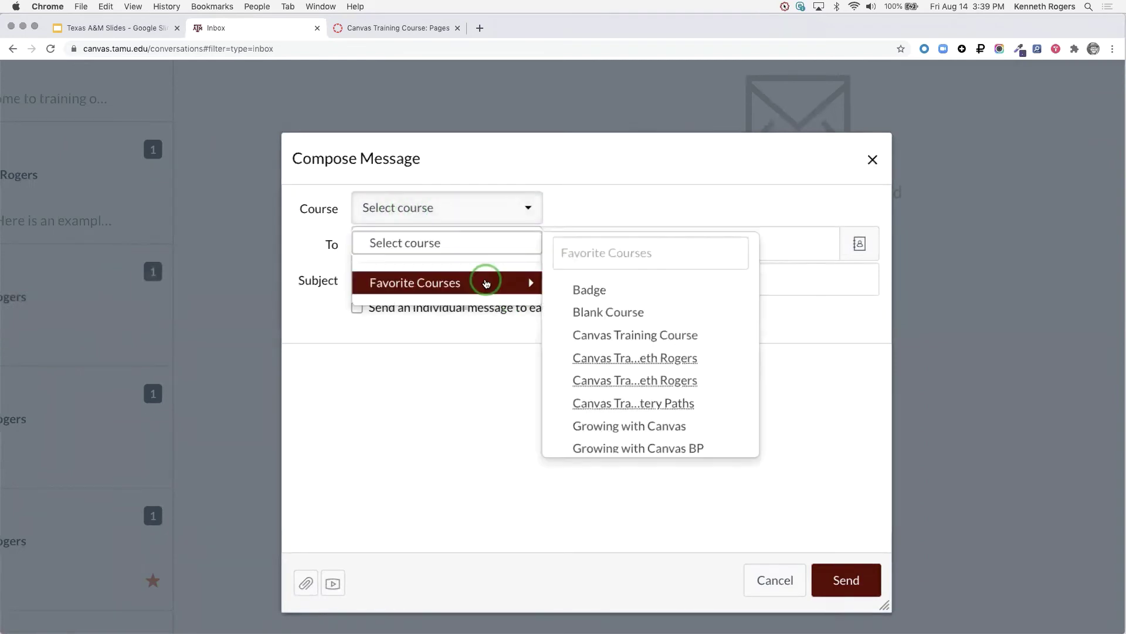
pyautogui.click(652, 332)
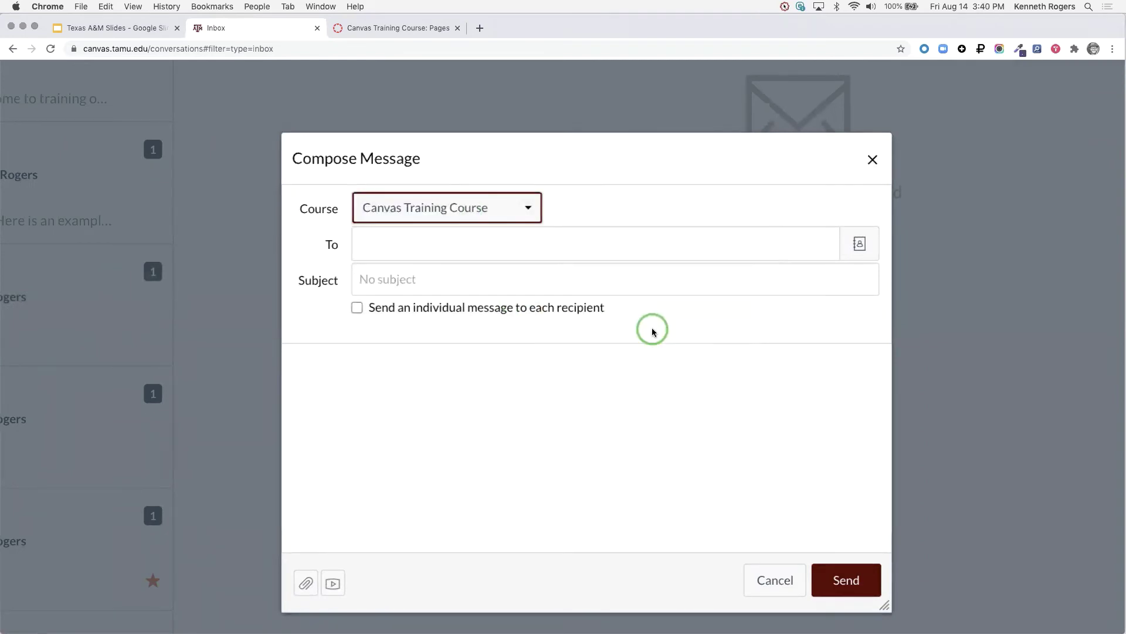
# - Try finding a message recipient by entering a student's first name, and clear the entry
pyautogui.click(426, 246)
pyautogui.write('frank')
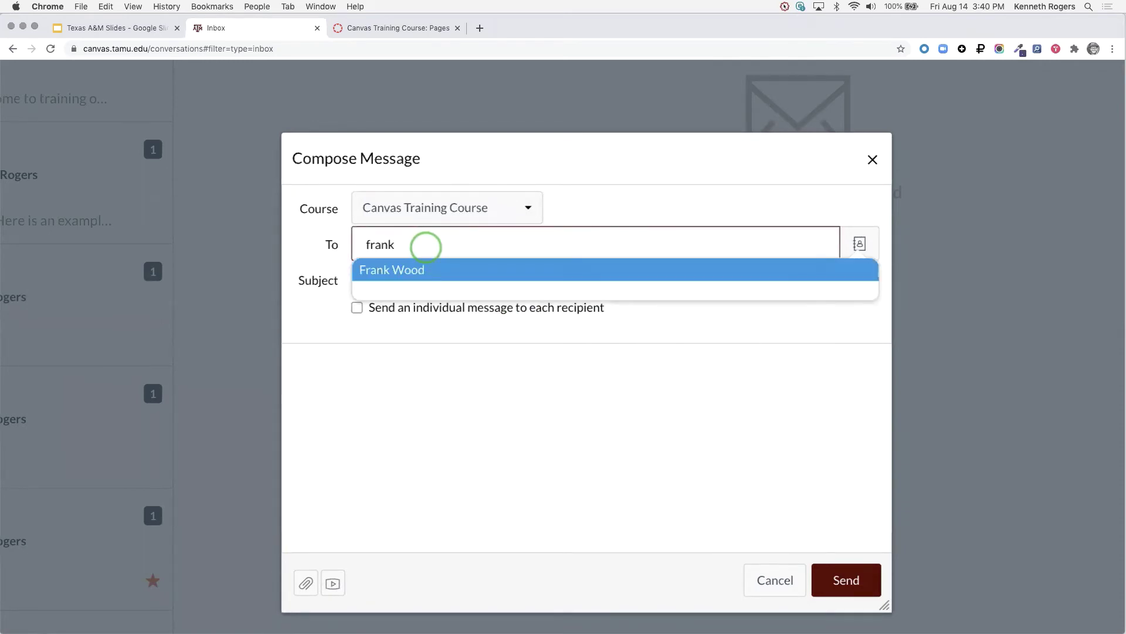
pyautogui.press('BackSpace')
pyautogui.press('BackSpace')
pyautogui.press('BackSpace')
pyautogui.press('BackSpace')
pyautogui.press('BackSpace')
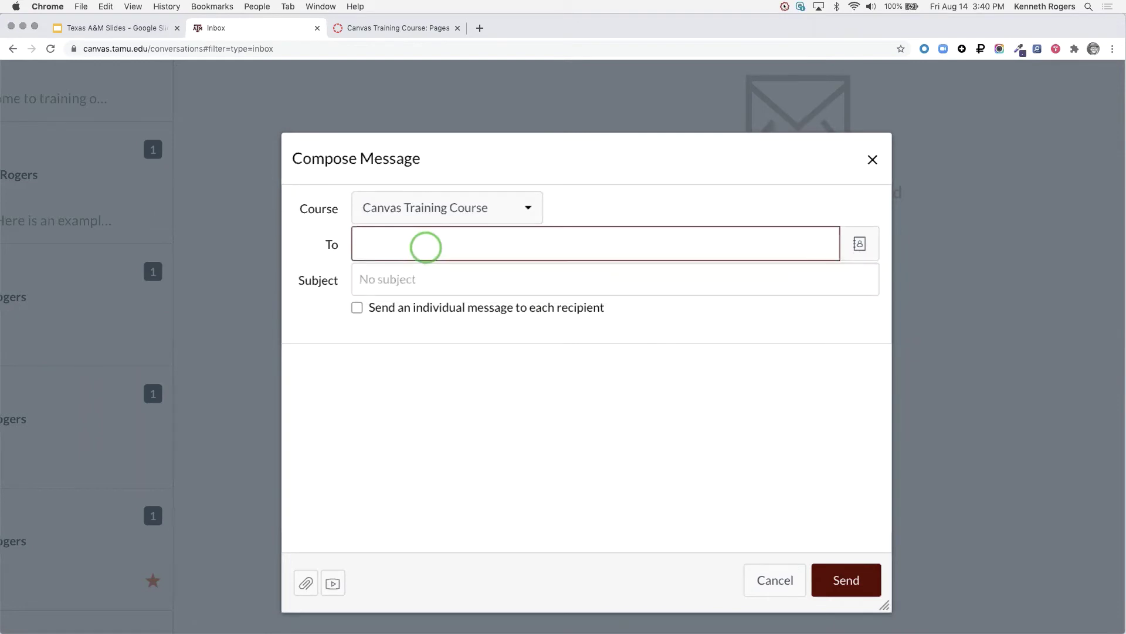
# - Address the message to all students in Canvas Training Course using the course address book
pyautogui.click(860, 245)
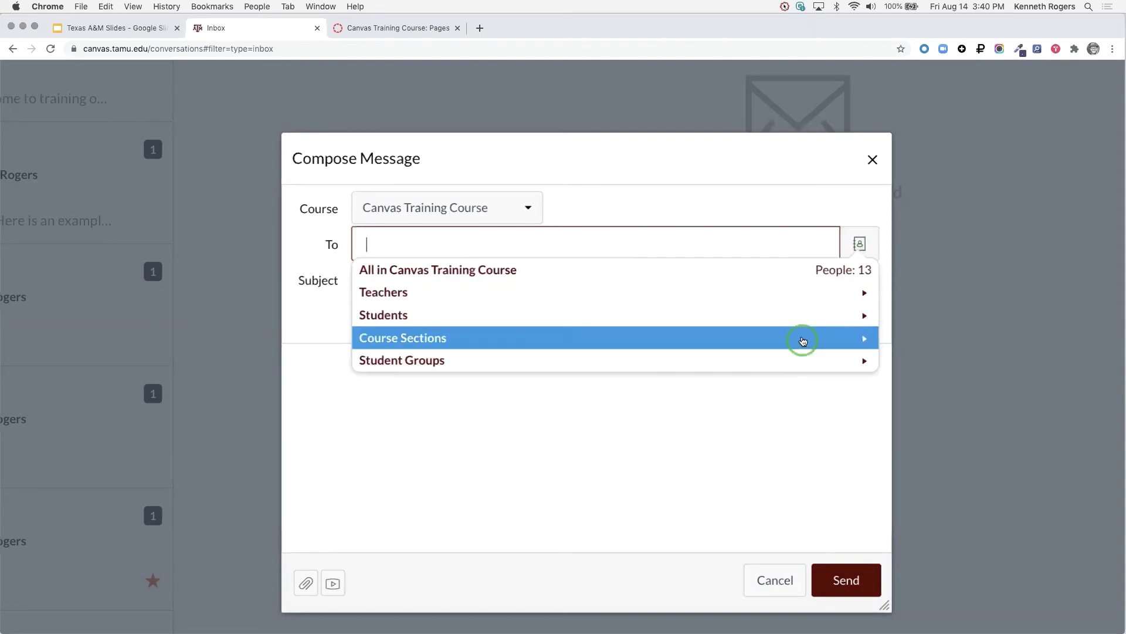
pyautogui.click(792, 318)
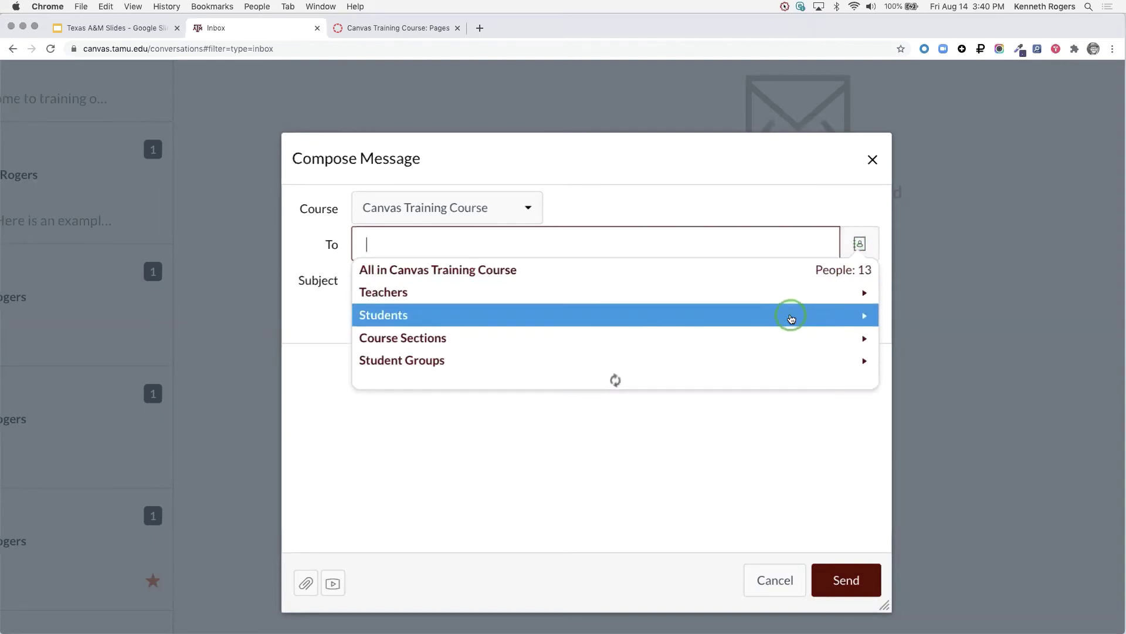
pyautogui.scroll(-3, 699, 351)
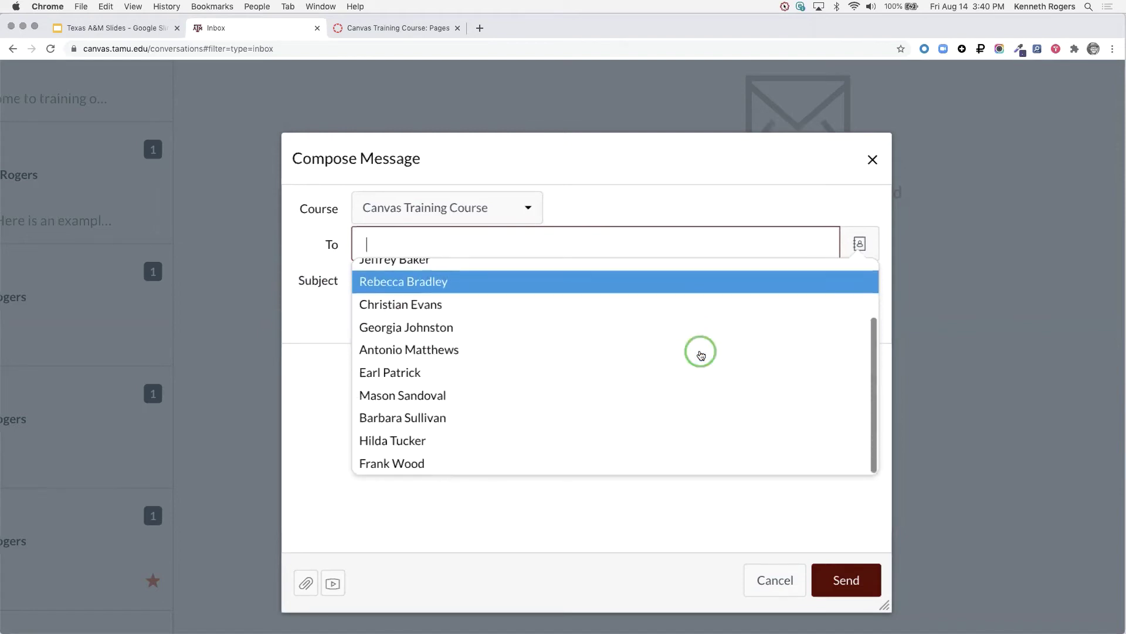
pyautogui.scroll(1, 701, 354)
pyautogui.scroll(2, 699, 353)
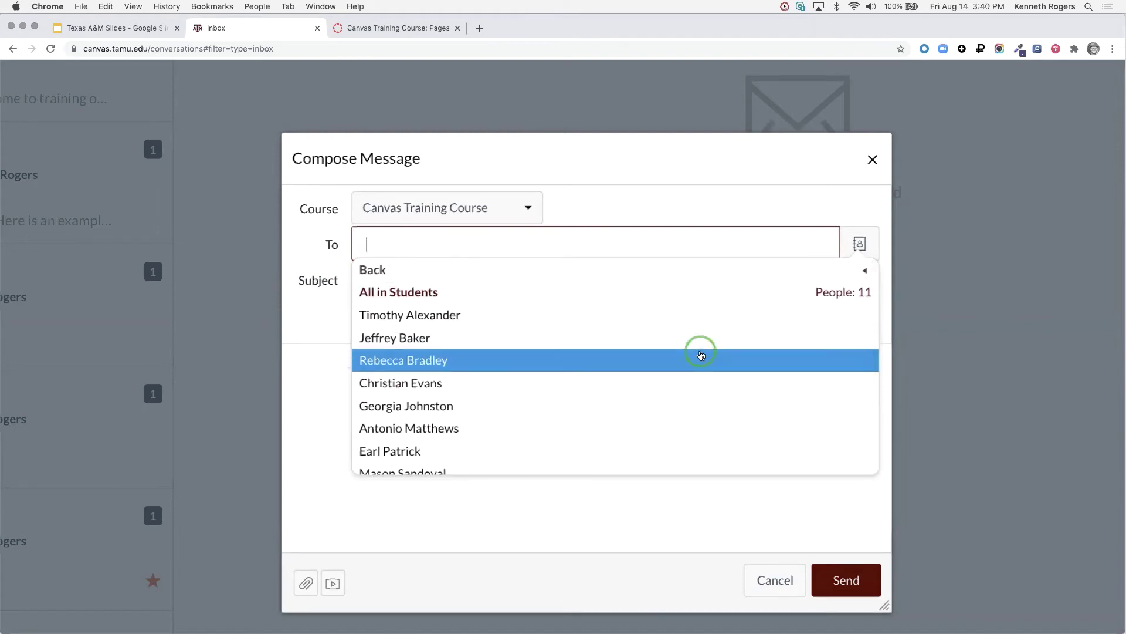
pyautogui.click(674, 293)
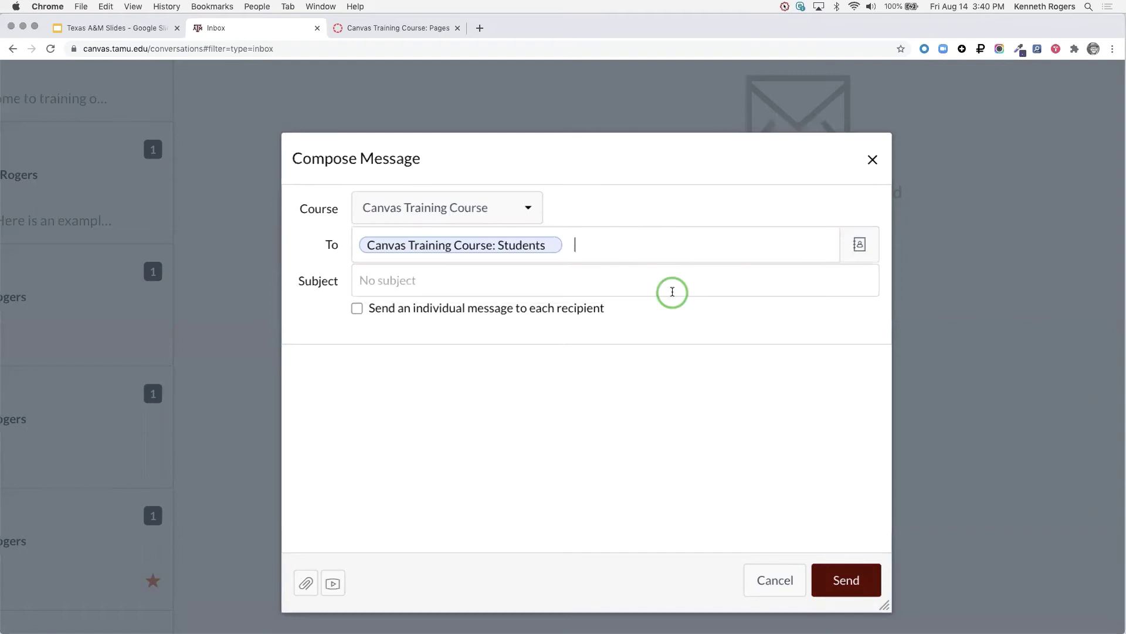
# - Set the subject to "Welcome to Fall 2020 Geology" and enable sending an individual message to each recipient
pyautogui.click(584, 280)
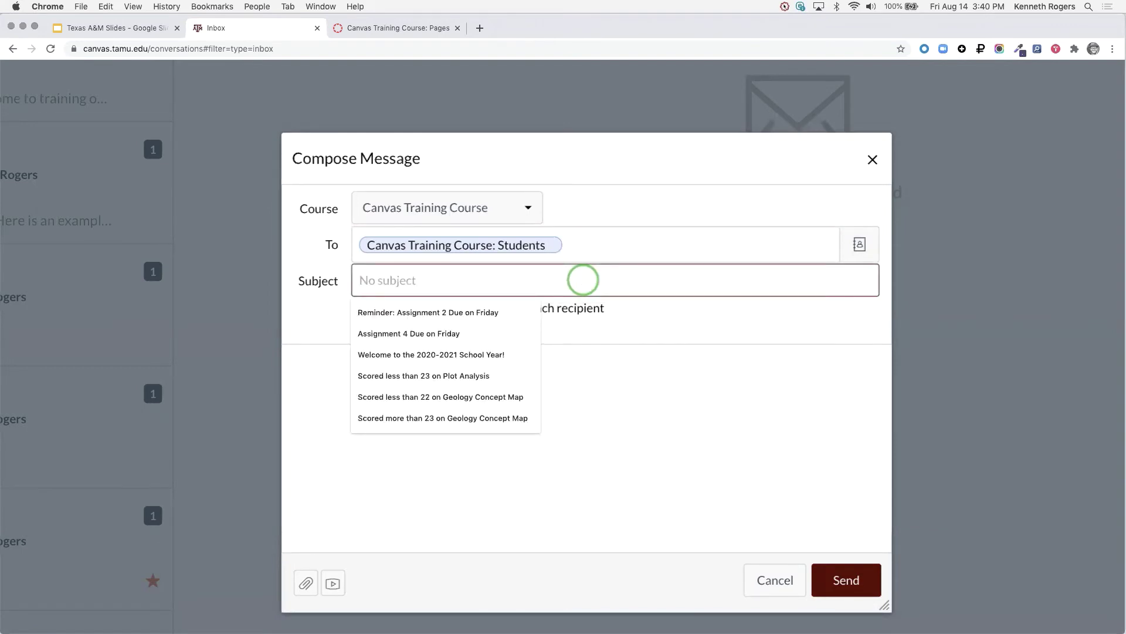
pyautogui.write('Welcome to Fall 2020 Geology')
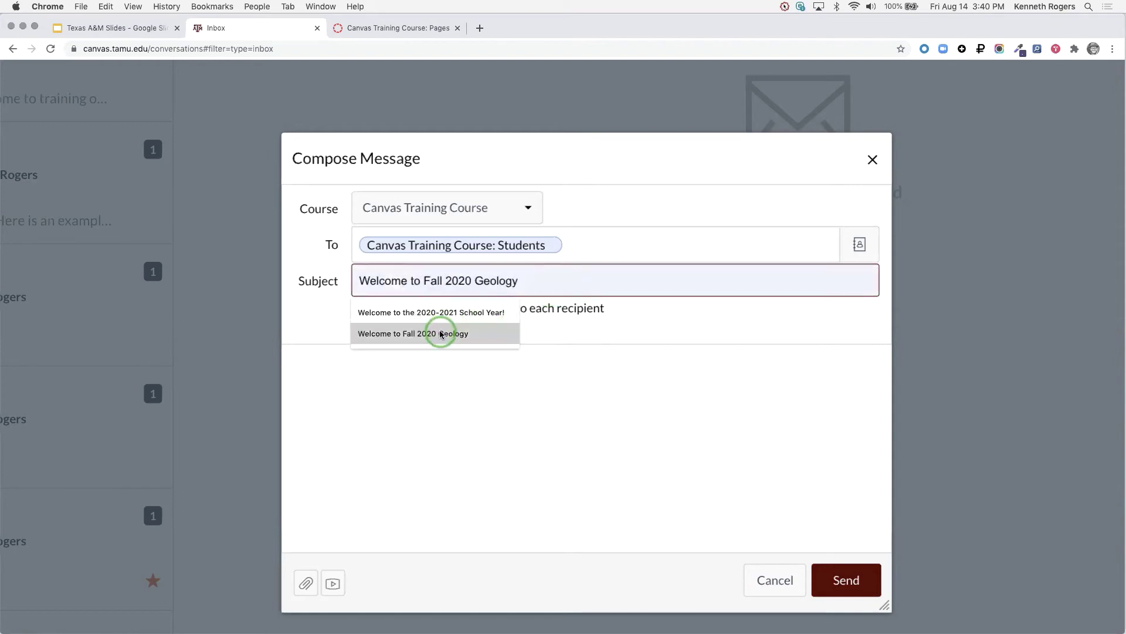
pyautogui.click(440, 333)
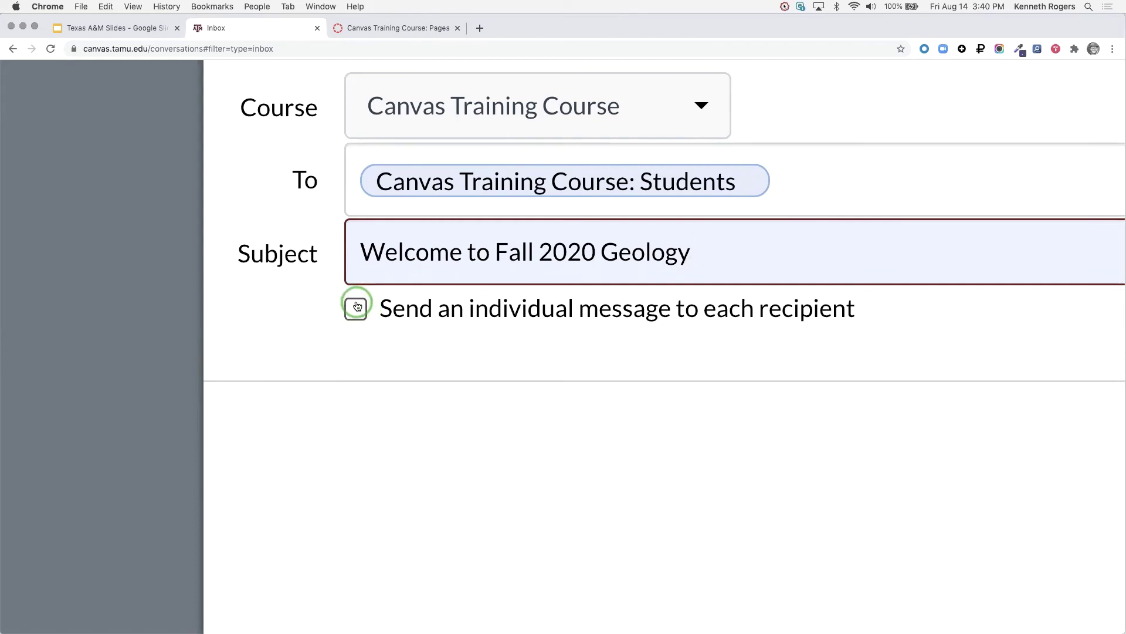
pyautogui.click(365, 310)
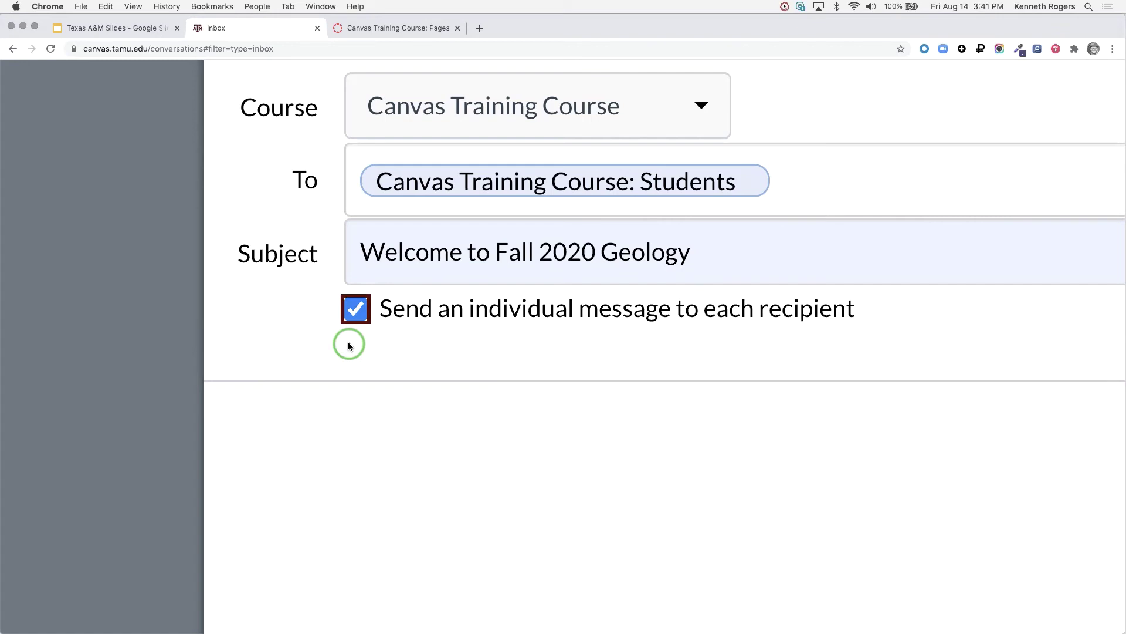
pyautogui.scroll(-5, 347, 342)
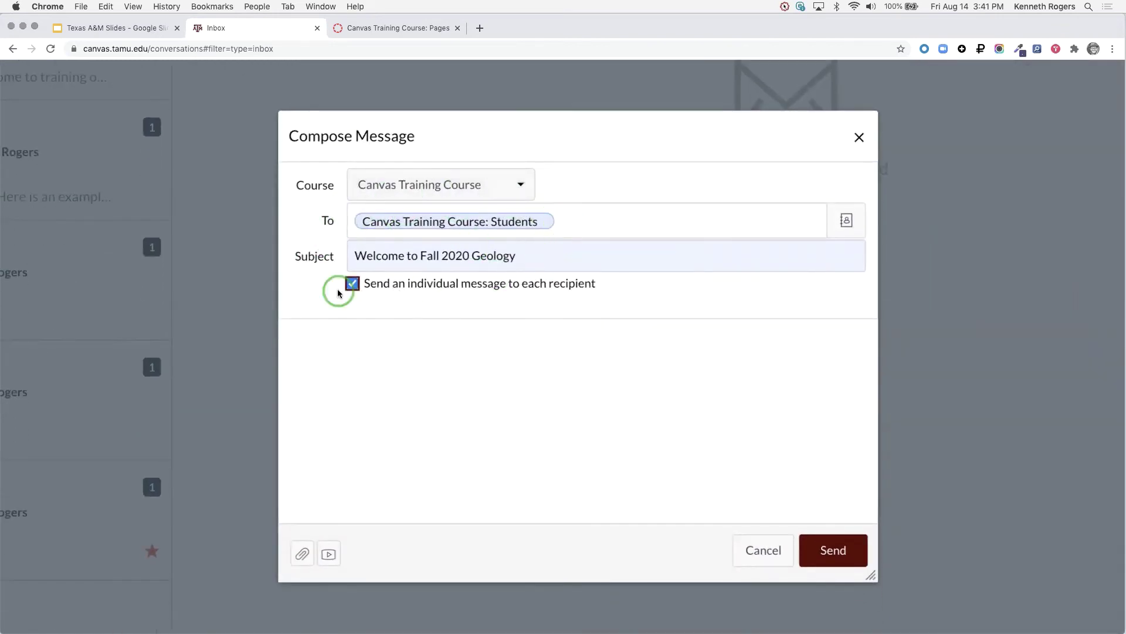
# - Write "Welcome to our Fall 2020 Geology course. It's going to be Rockin'." as the message, sign it with the instructor's name and send it
pyautogui.click(363, 346)
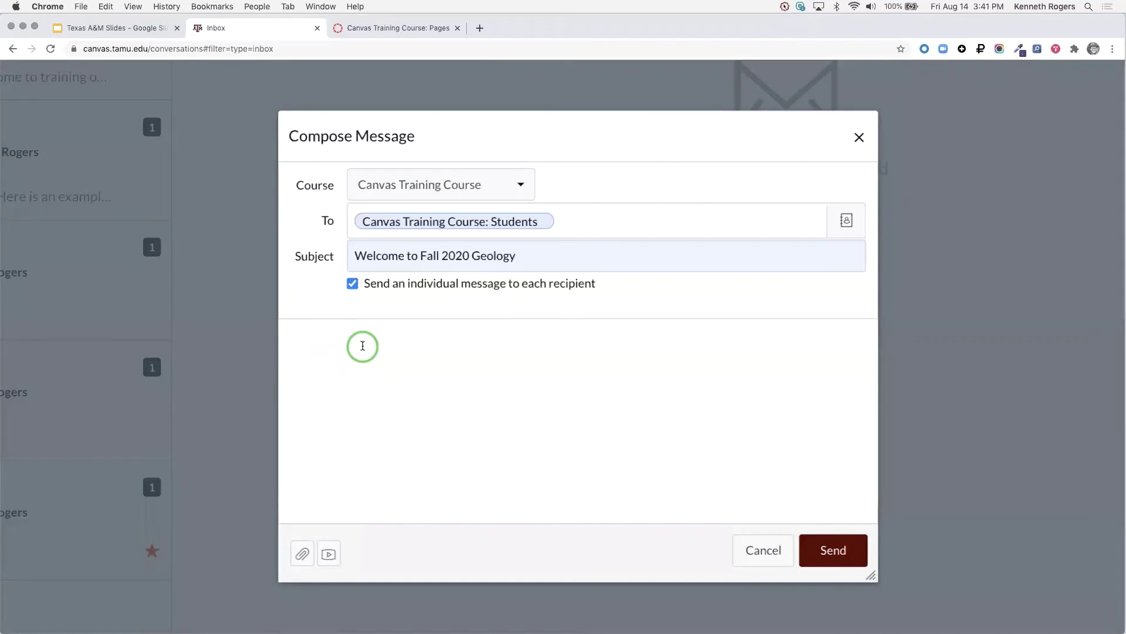
pyautogui.write('Welcome to our Fall 202')
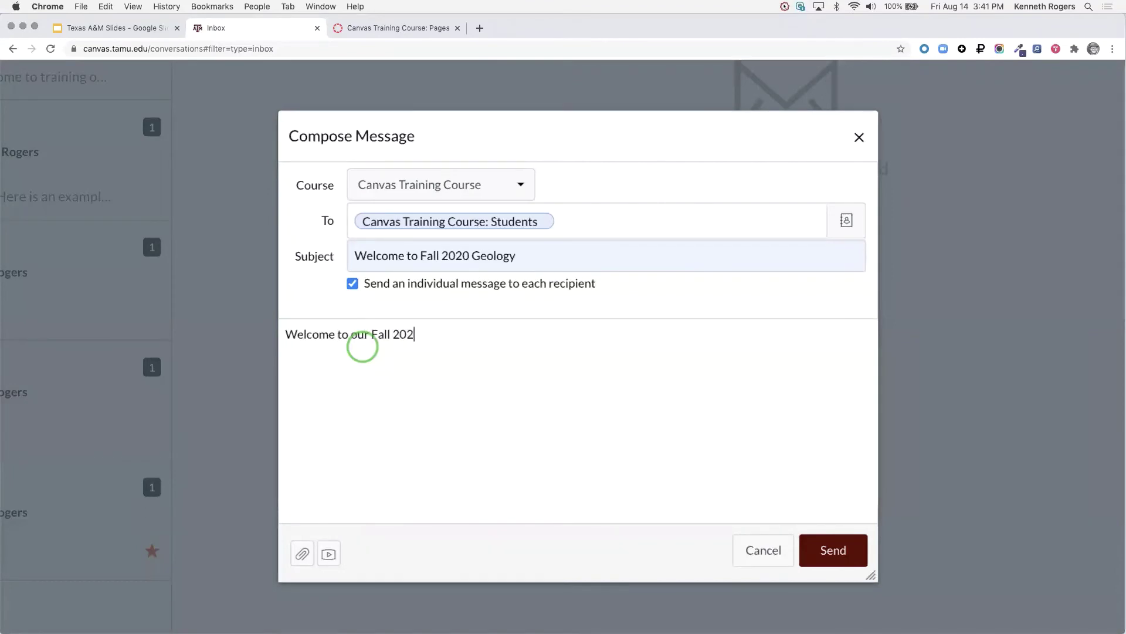
pyautogui.write("0 Geology course. It's goi")
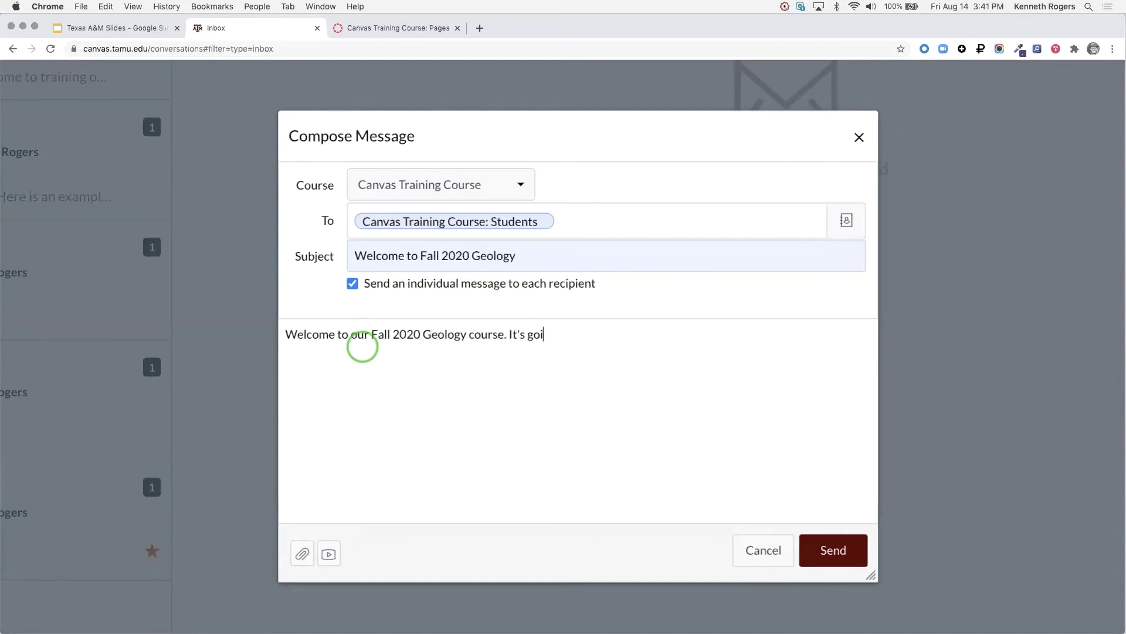
pyautogui.write("ng to be Rockin'.  ")
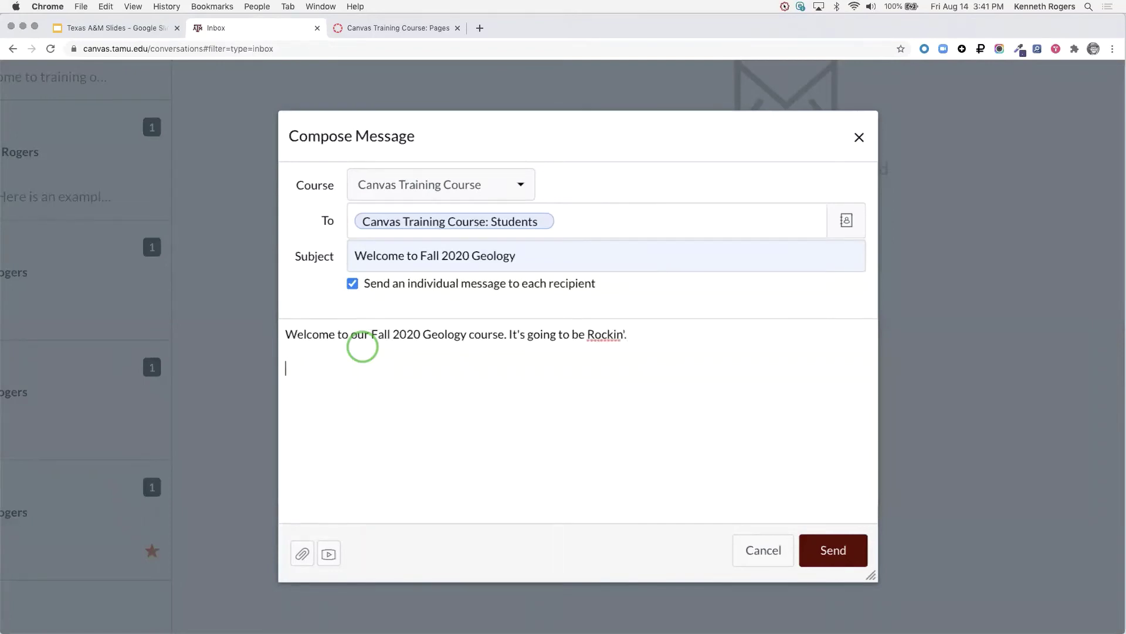
pyautogui.write('Mr. Rogers')
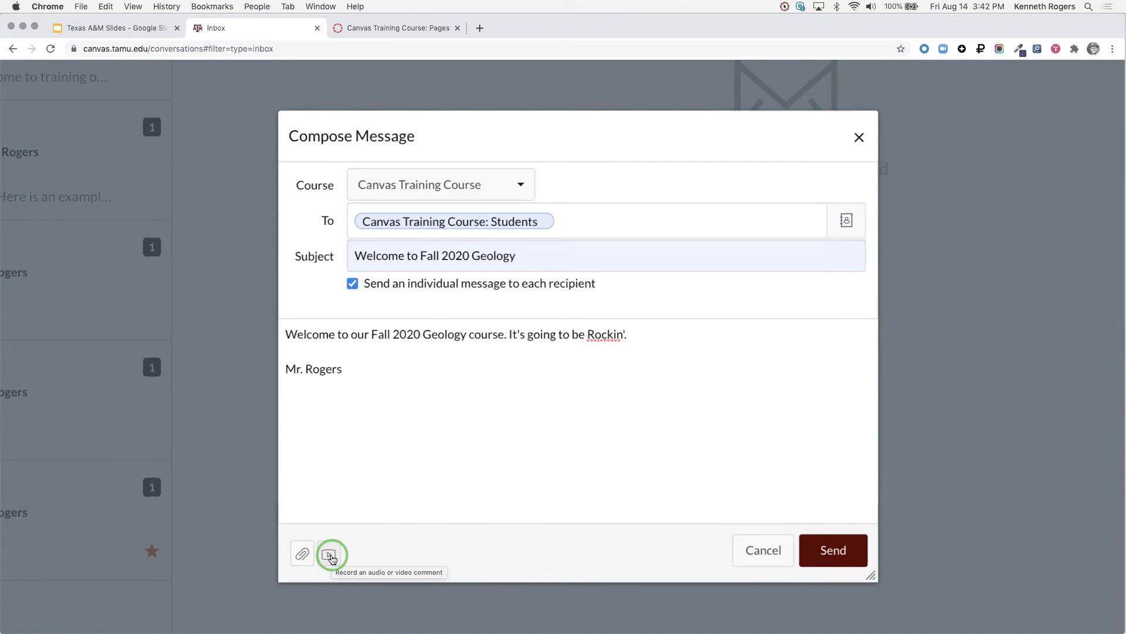
pyautogui.click(329, 555)
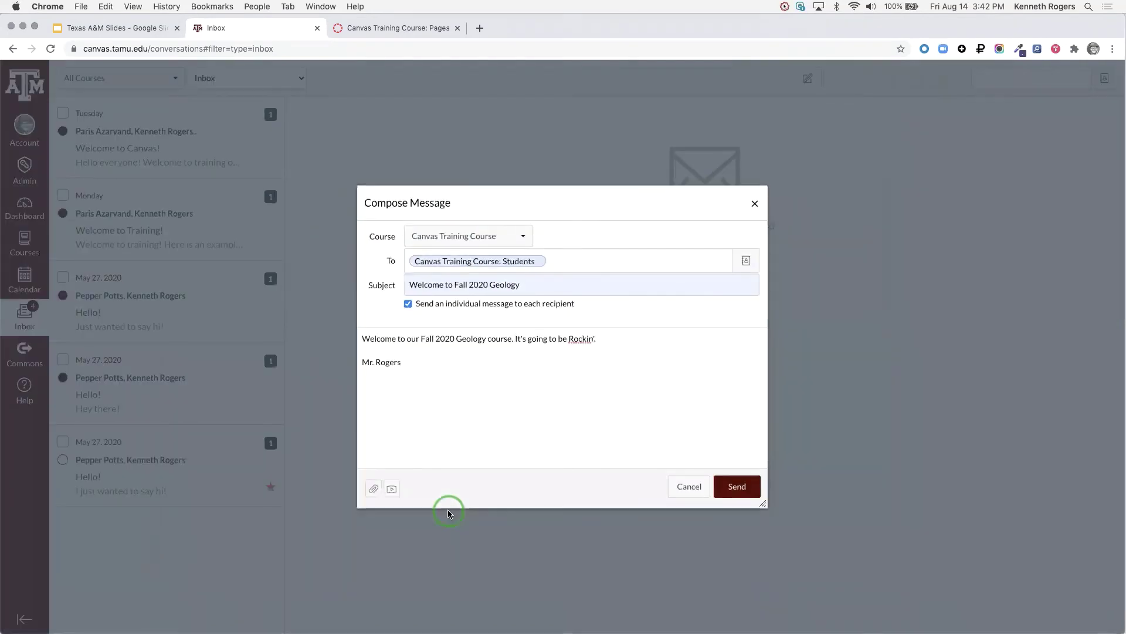
pyautogui.click(737, 487)
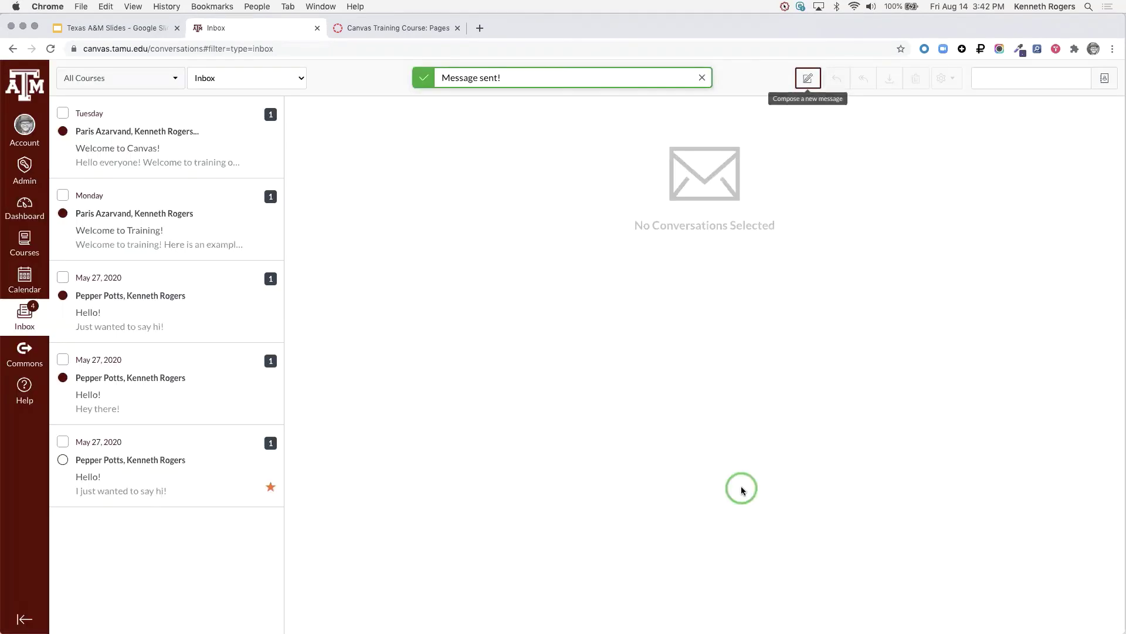
# - Switch to the Sent conversations and look through the individual "Welcome to Fall 2020 Geology" messages to the students
pyautogui.click(249, 85)
pyautogui.click(229, 110)
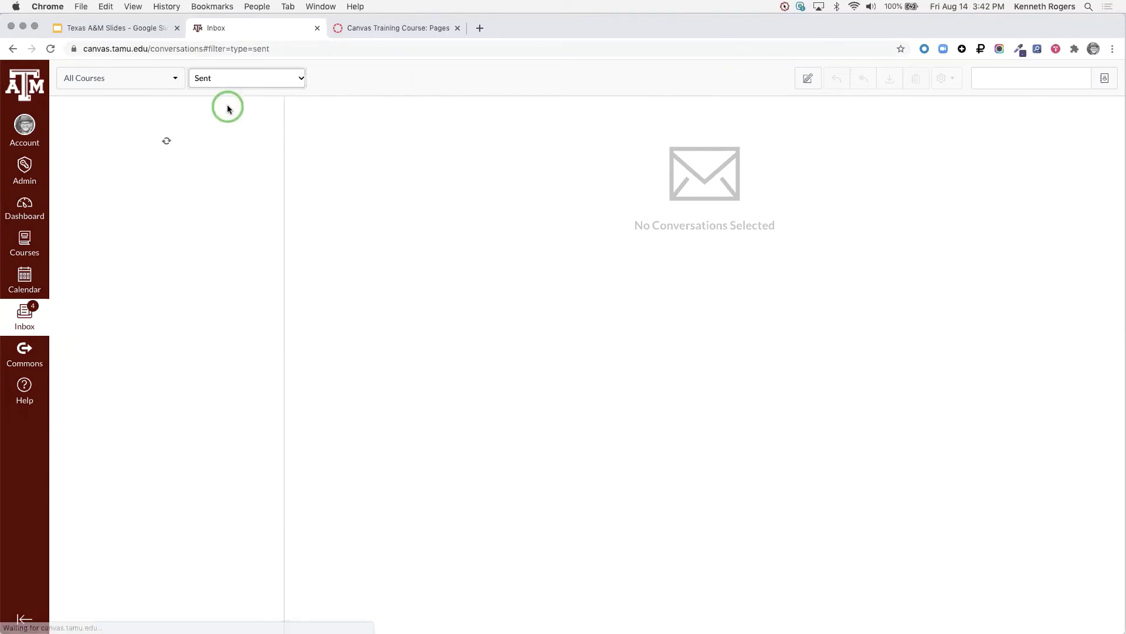
pyautogui.scroll(-1, 170, 148)
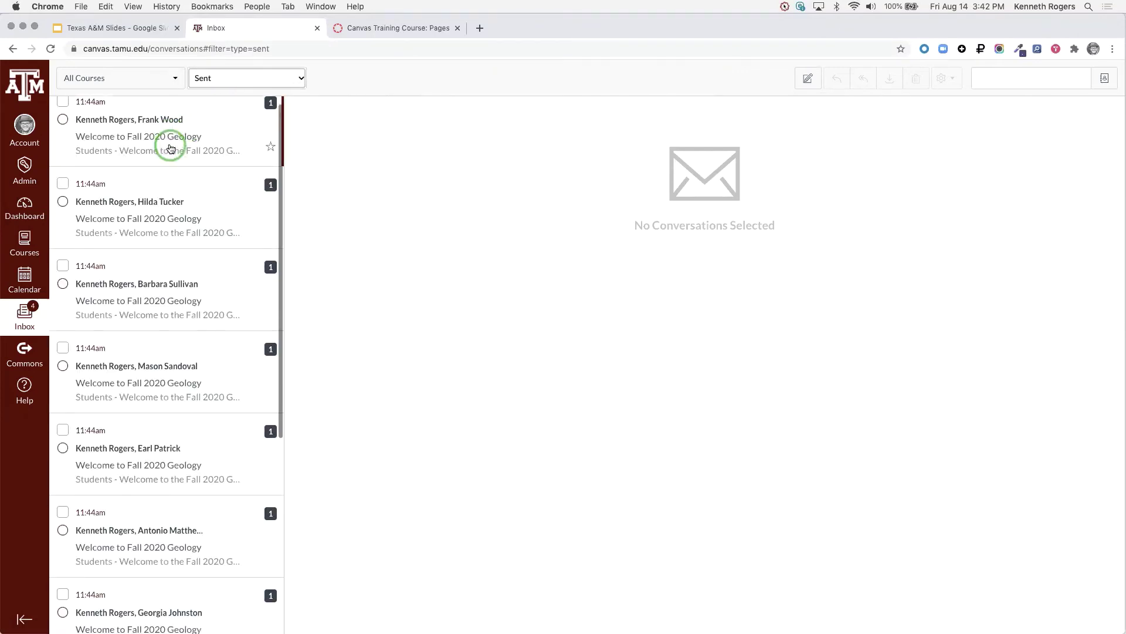
pyautogui.scroll(-3, 170, 148)
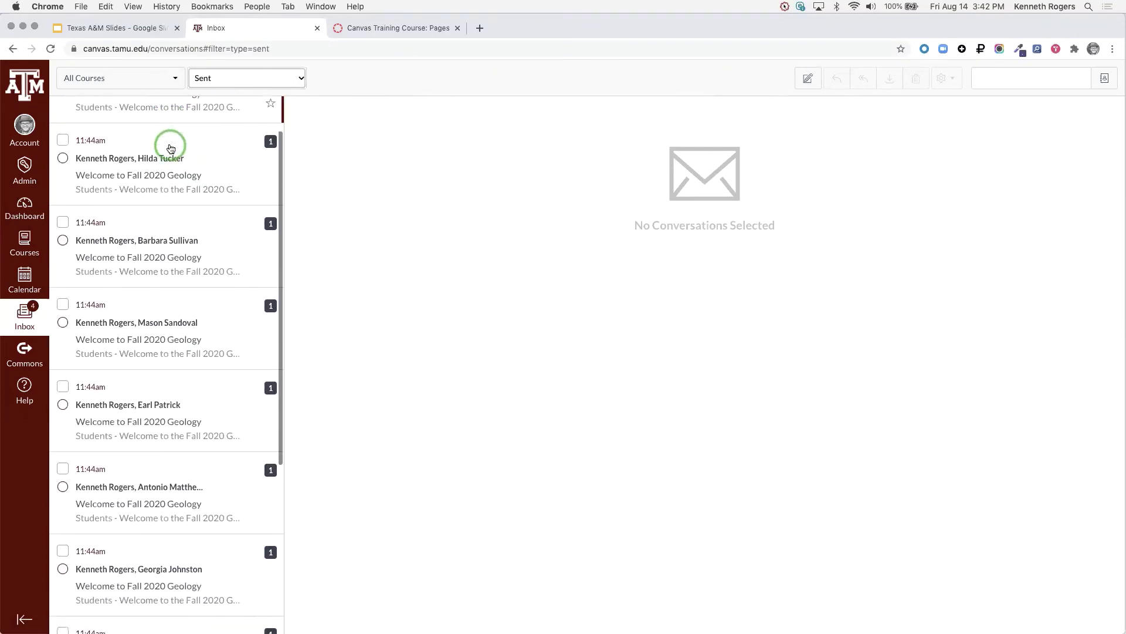
pyautogui.scroll(-4, 170, 148)
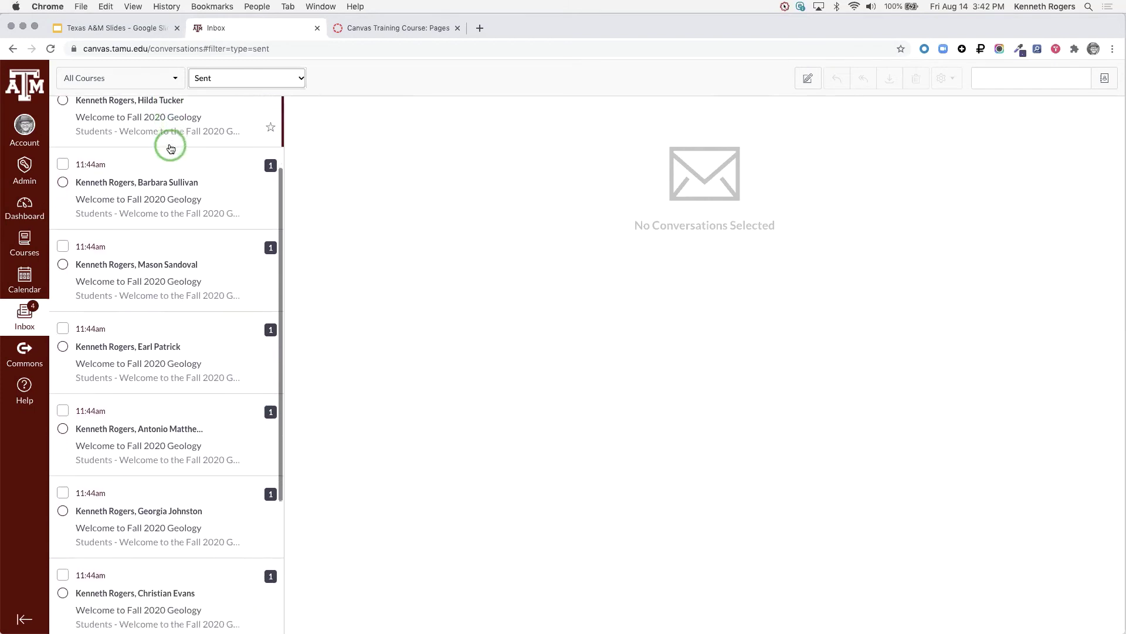
pyautogui.scroll(-4, 170, 148)
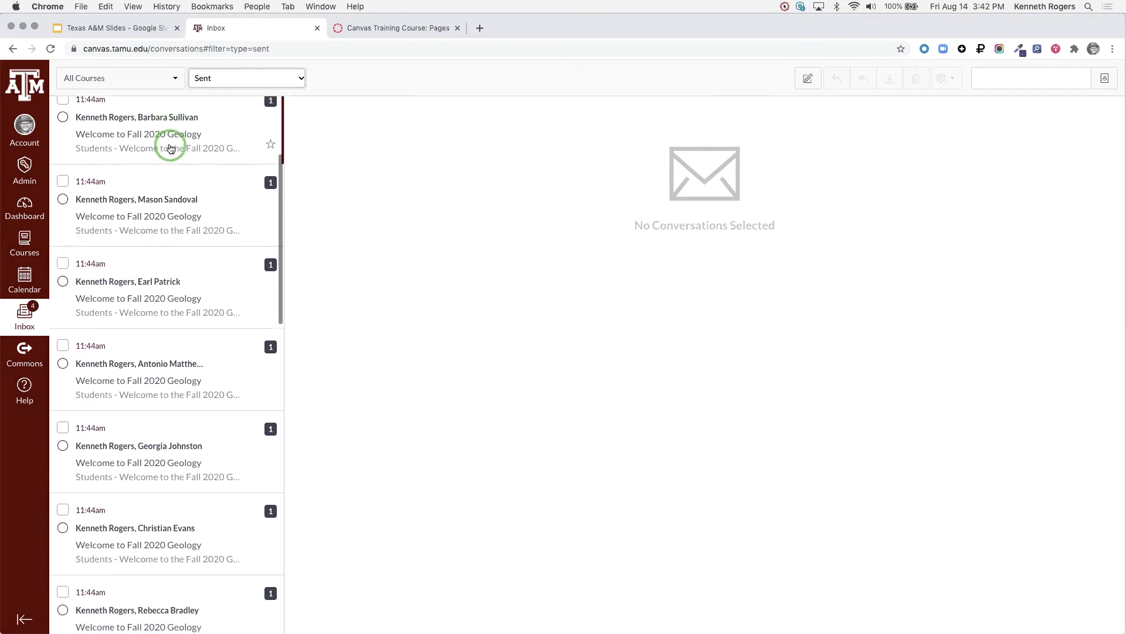
pyautogui.scroll(-4, 171, 148)
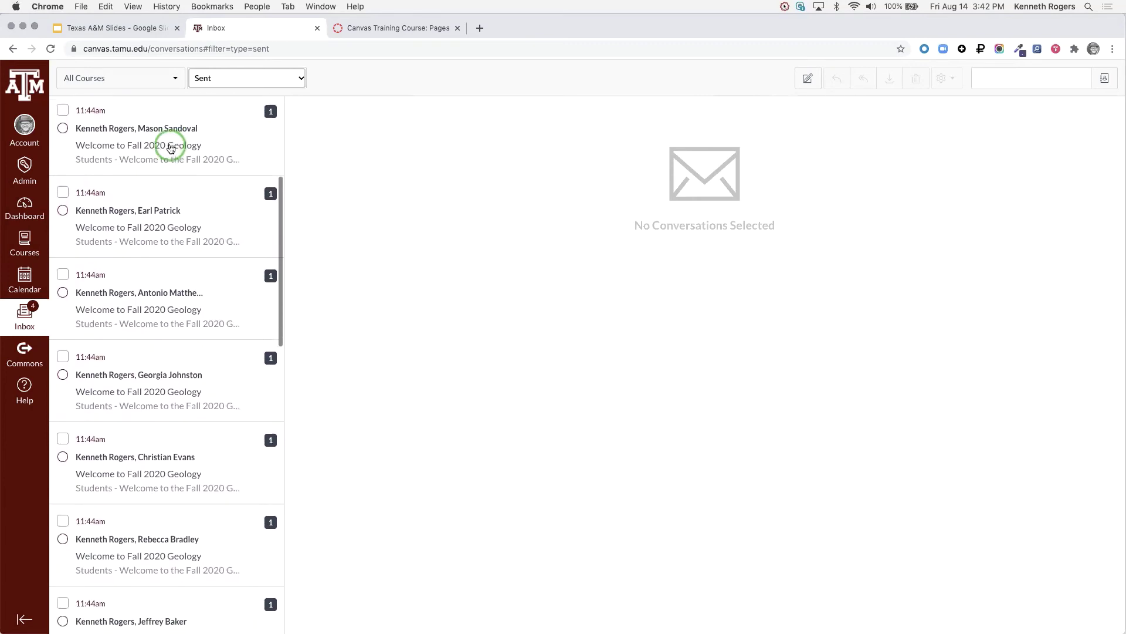
pyautogui.scroll(2, 171, 148)
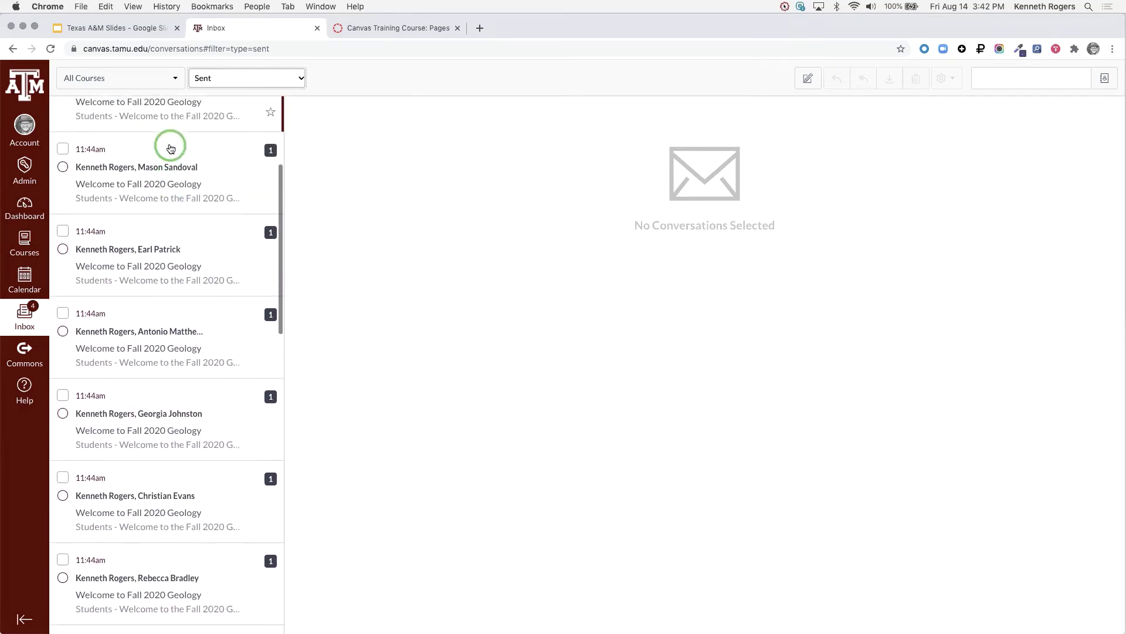
pyautogui.scroll(6, 170, 147)
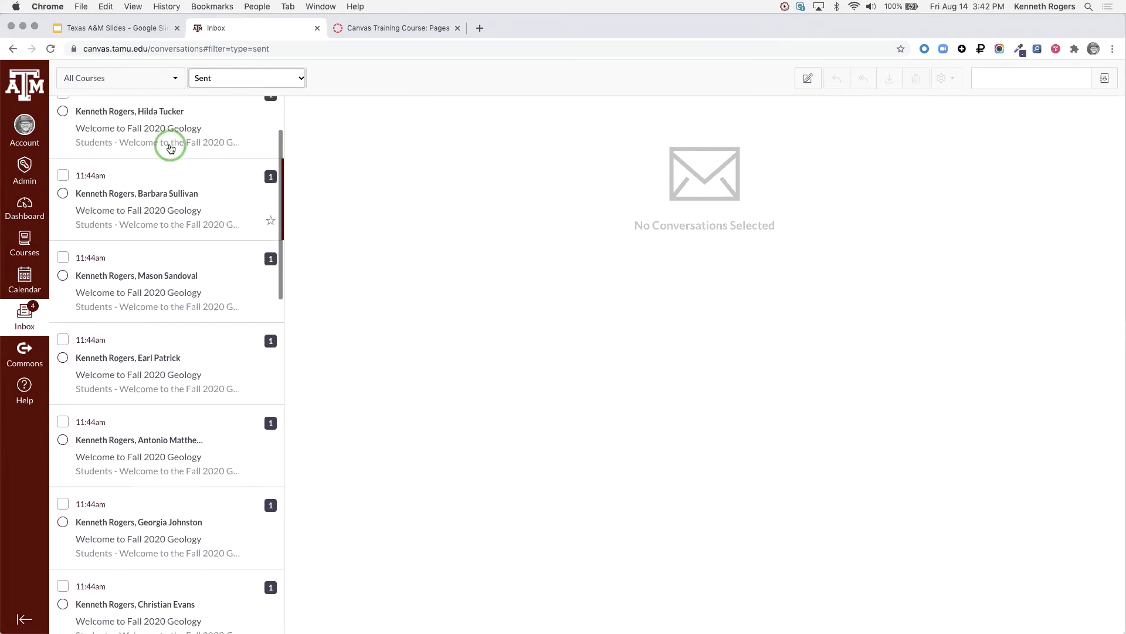
# - Open the calendar and also display the events of the Canvas Training Course that carries the instructor's name
pyautogui.scroll(4, 171, 148)
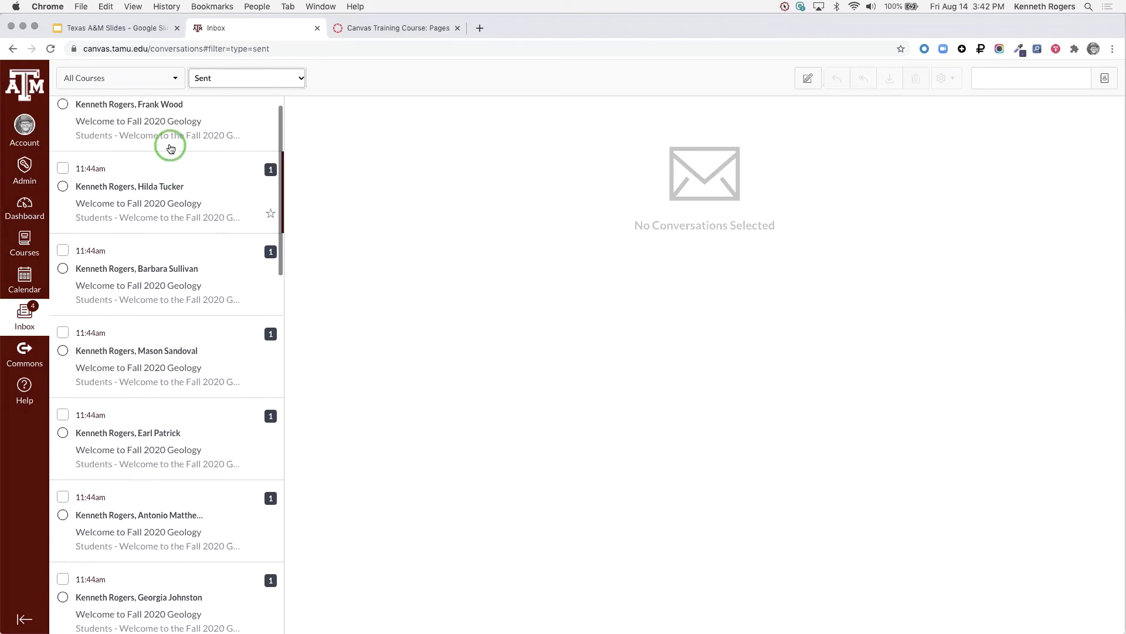
pyautogui.scroll(2, 171, 148)
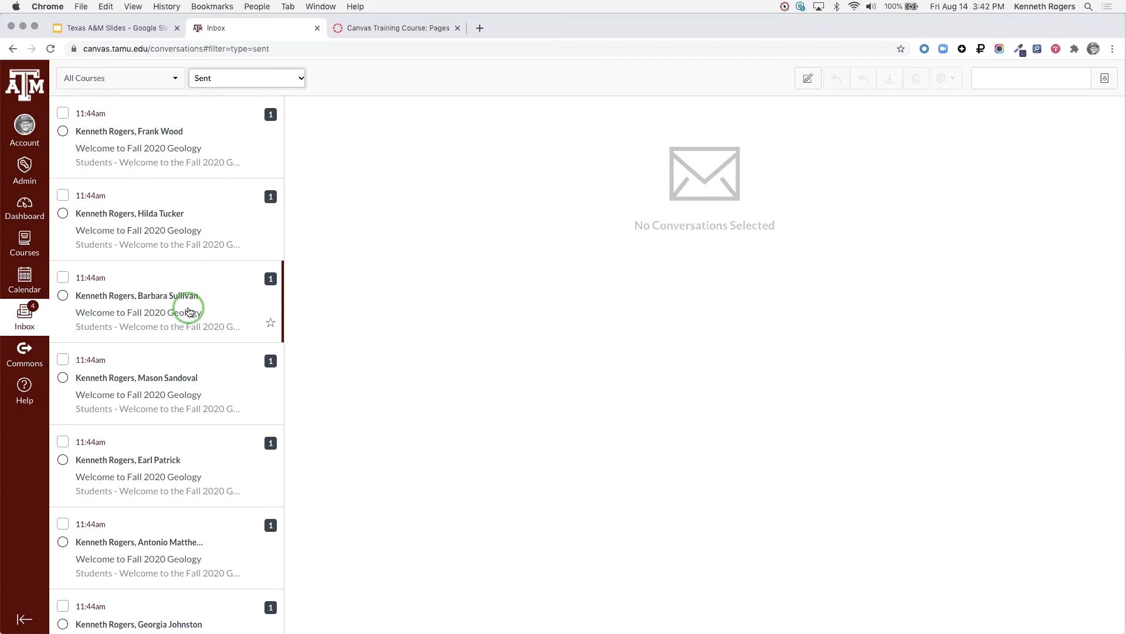
pyautogui.click(23, 285)
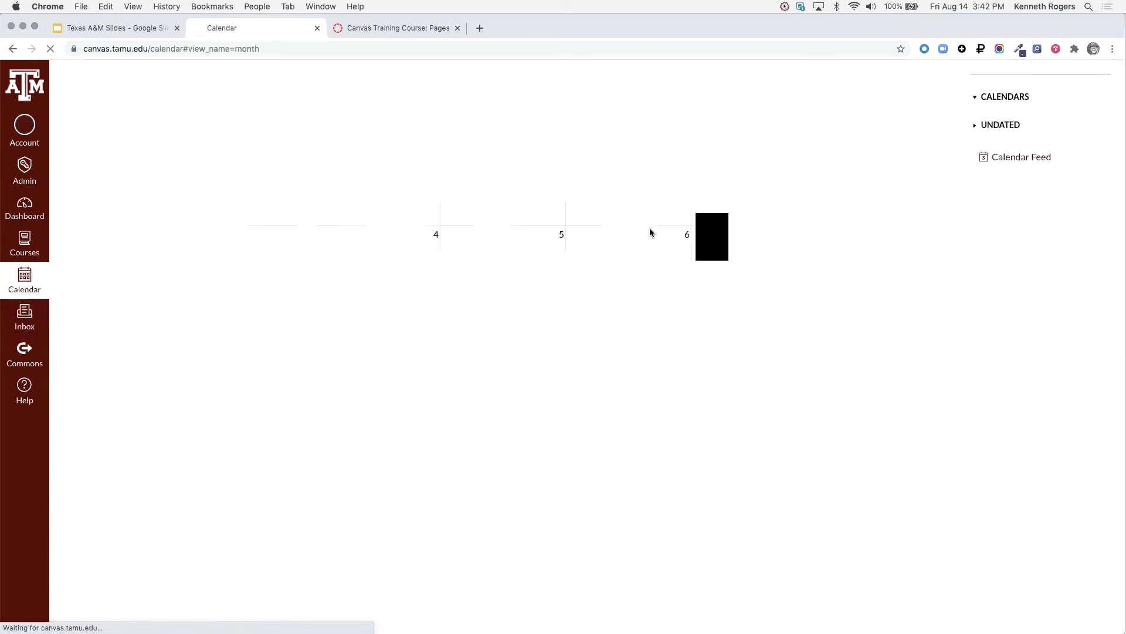
pyautogui.scroll(5, 1088, 254)
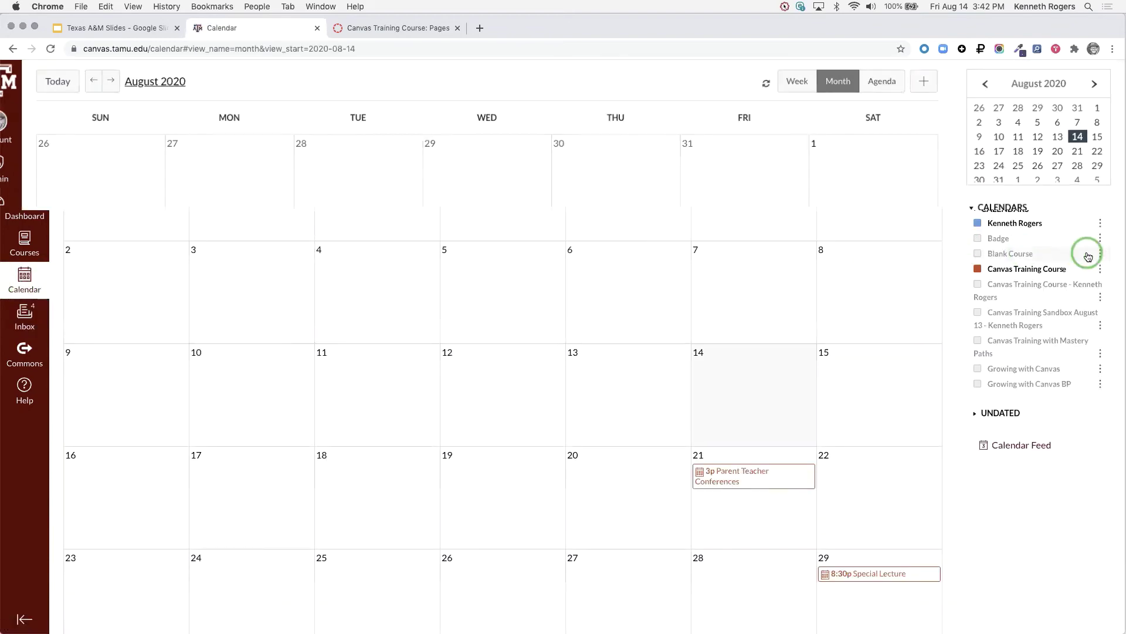
pyautogui.scroll(2, 1088, 256)
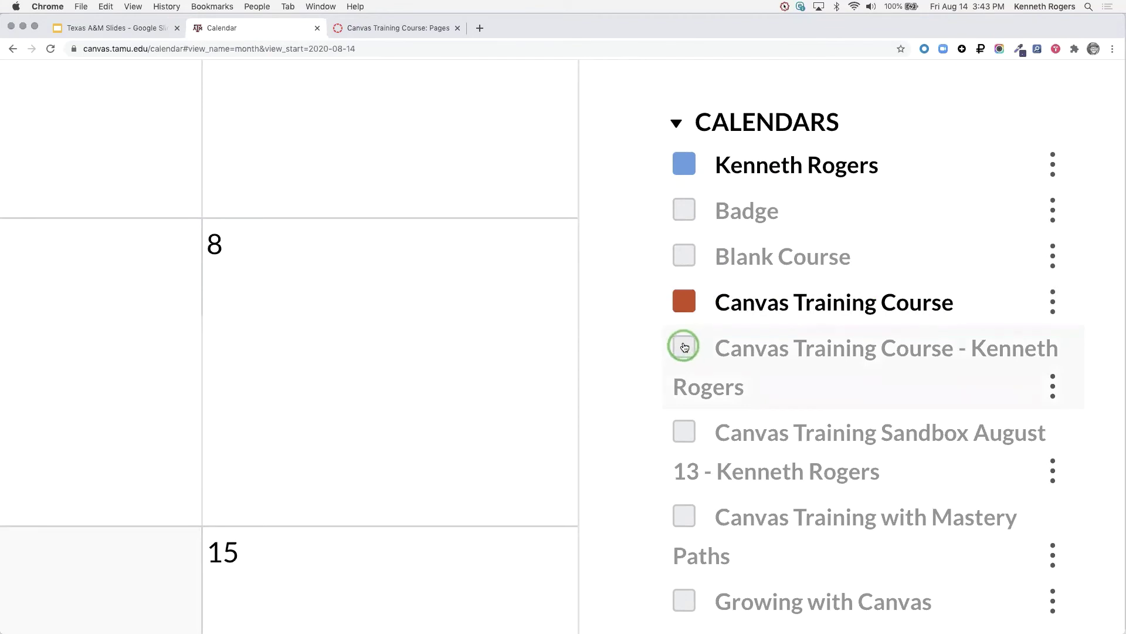
pyautogui.click(686, 348)
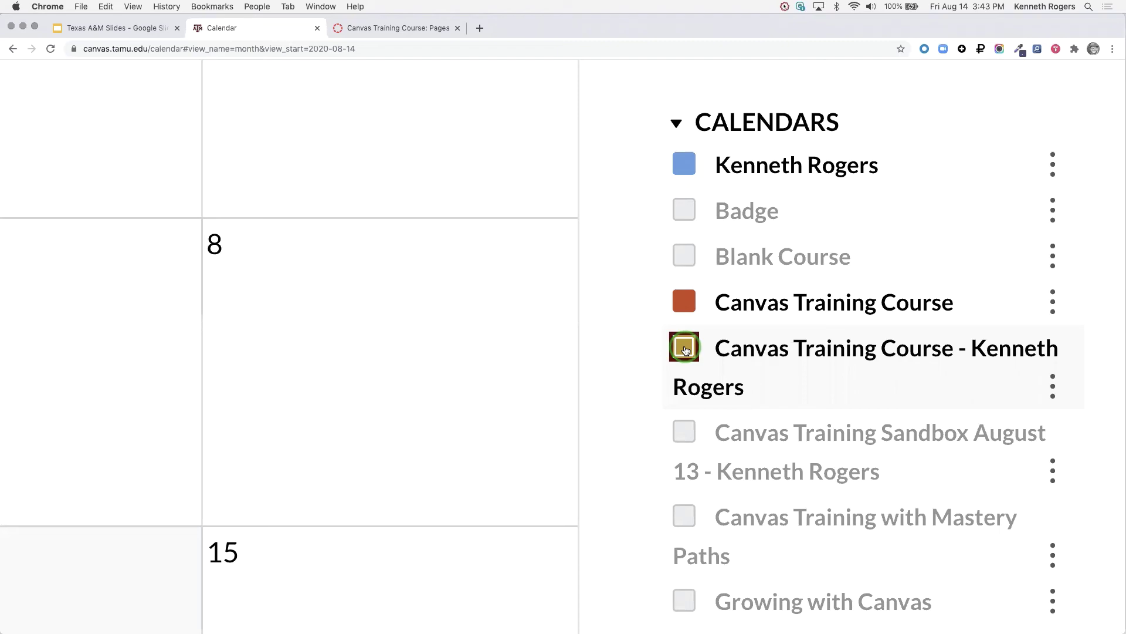
# - Examine the color-coded assignments and discussion on August 5, 12 and 19 in the month view
pyautogui.scroll(-5, 685, 351)
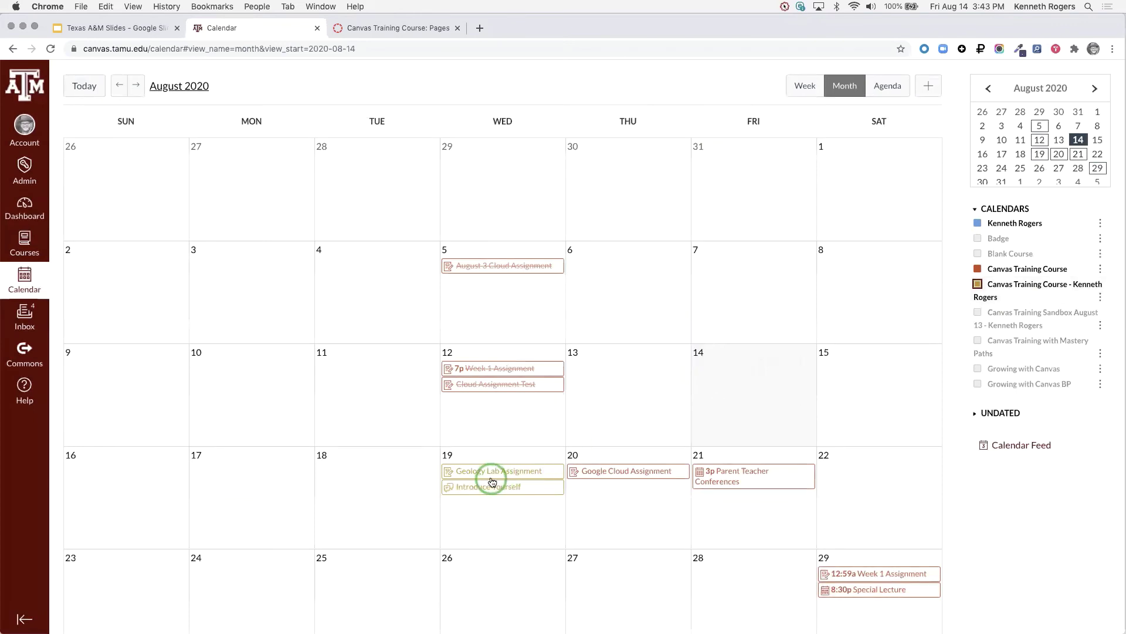
pyautogui.scroll(5, 492, 482)
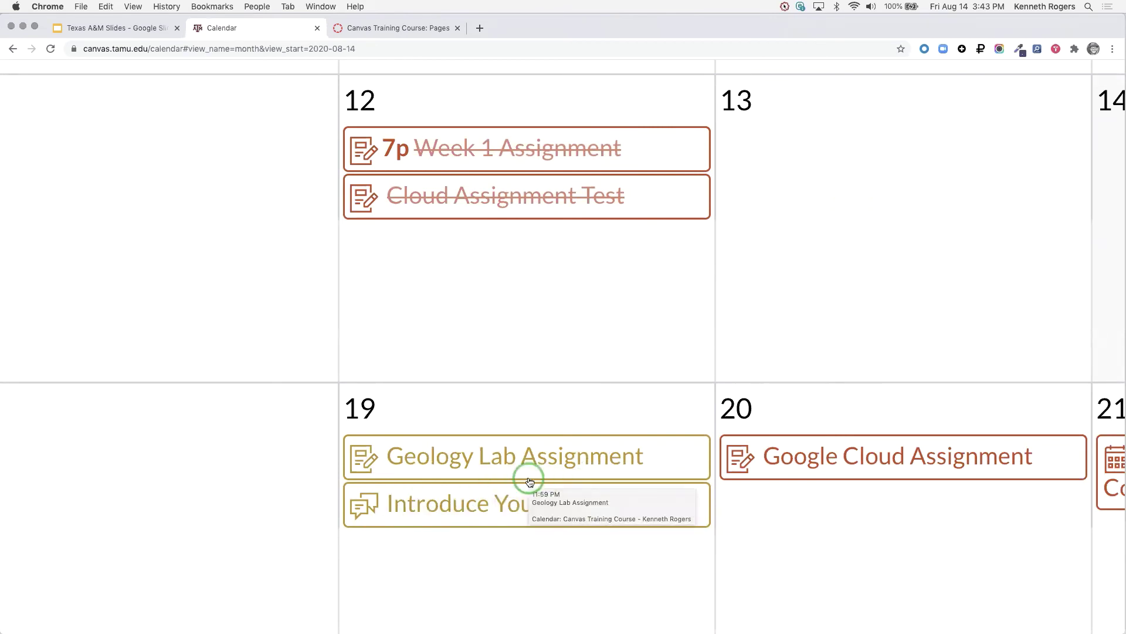
pyautogui.scroll(-5, 530, 482)
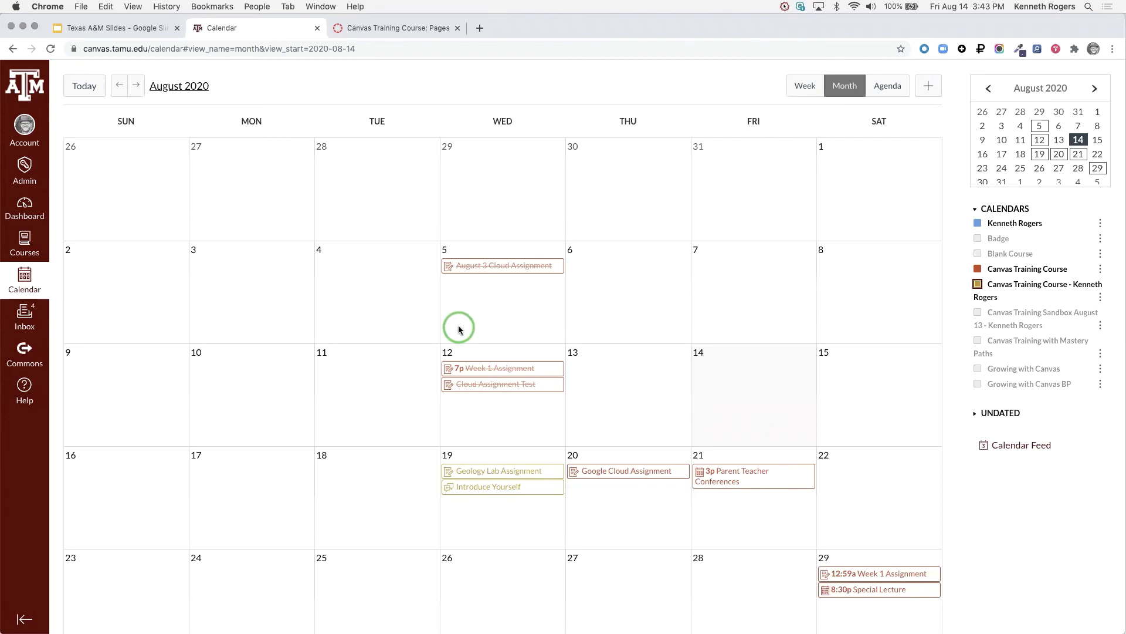
pyautogui.scroll(5, 459, 330)
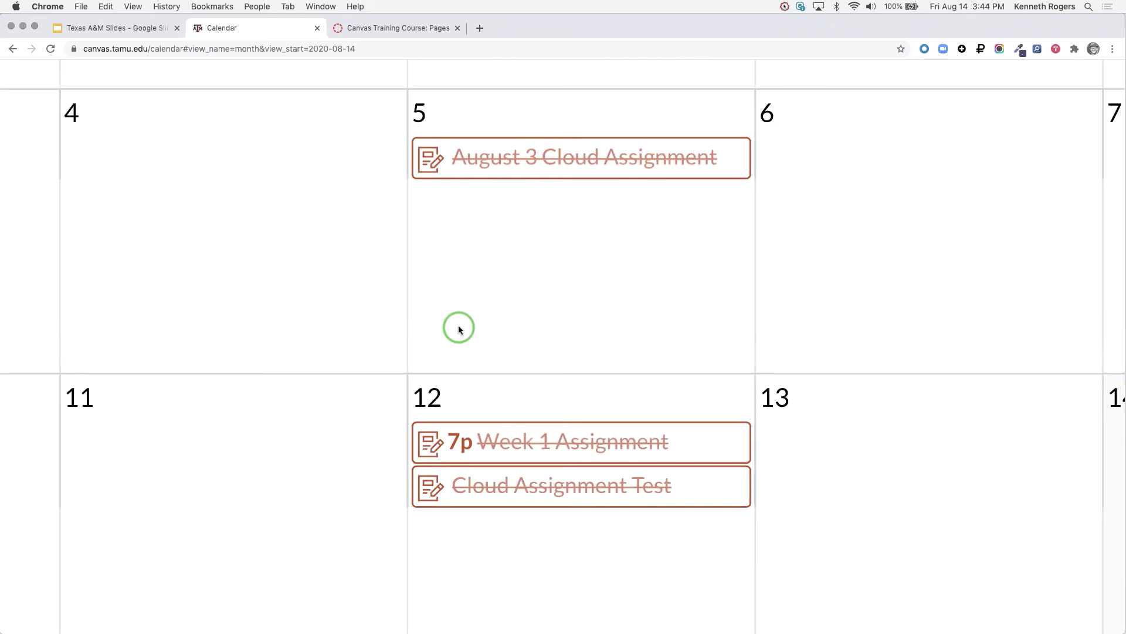
pyautogui.scroll(-5, 459, 330)
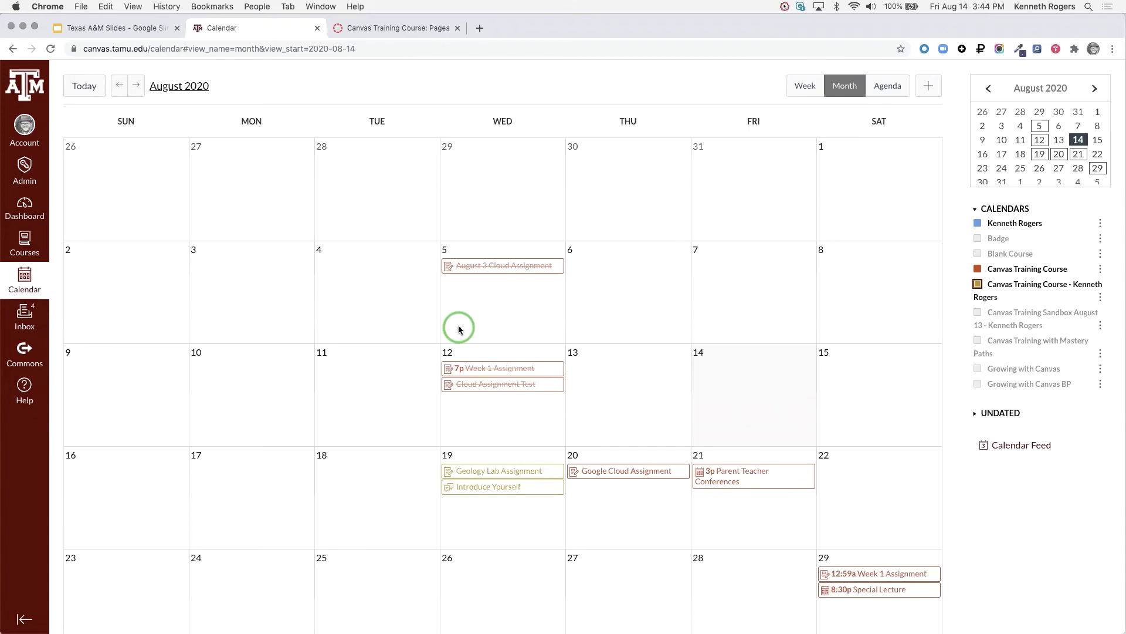
# - Create a calendar event on August 15, 2020 and title it "Special Lecture"
pyautogui.click(886, 389)
pyautogui.click(524, 289)
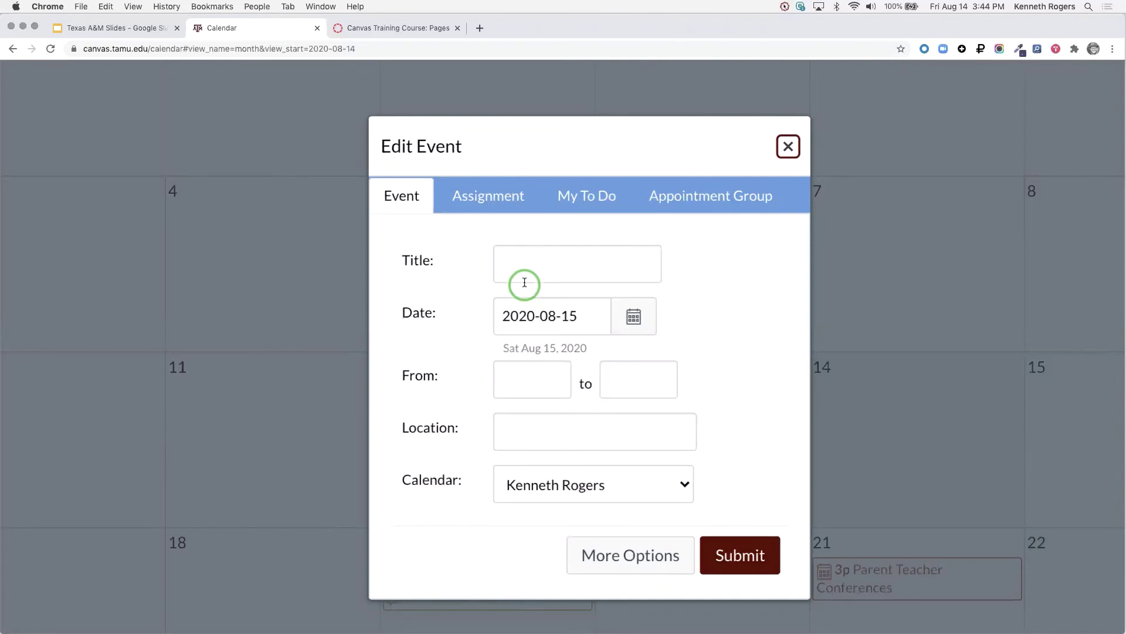
pyautogui.click(523, 272)
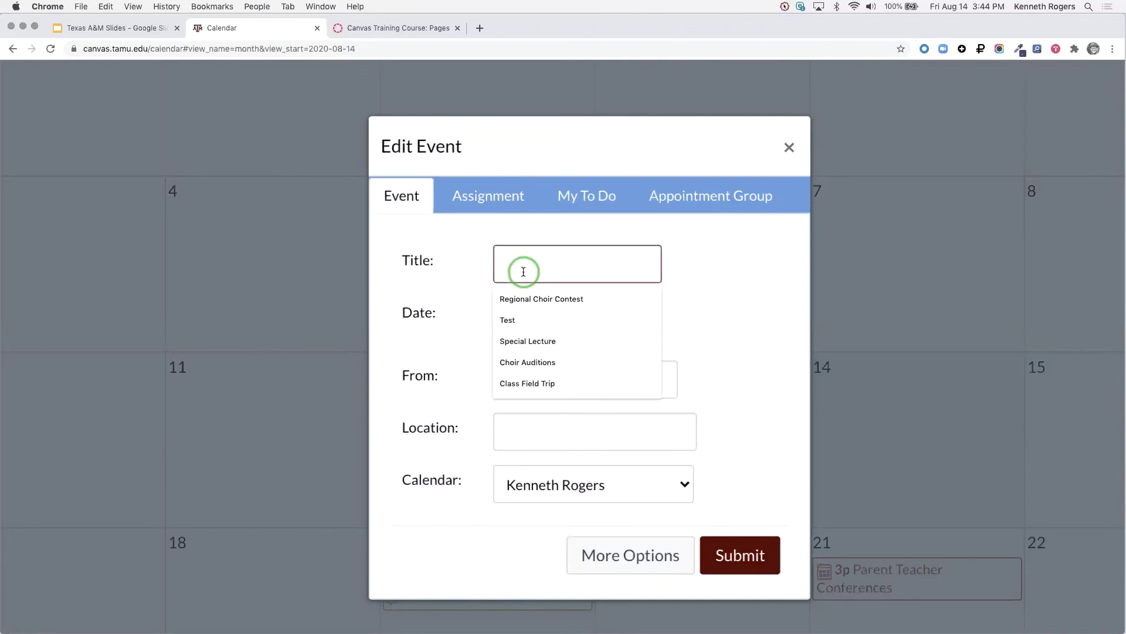
pyautogui.click(551, 341)
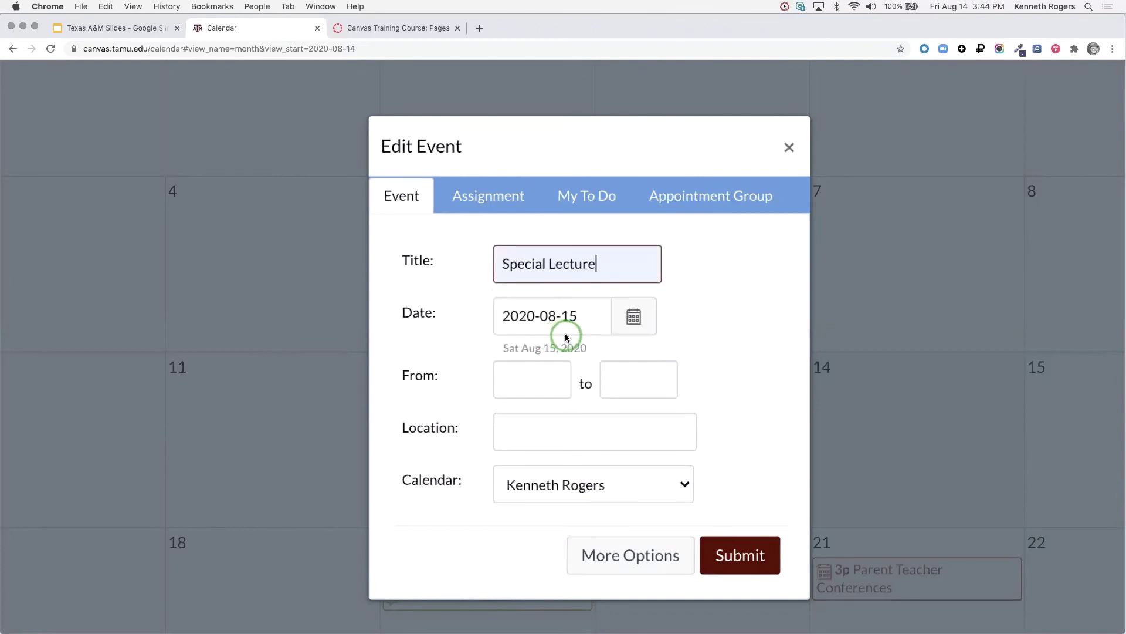
# - Schedule the event from 8:30 pm to 10:30 pm and set its location to Rudder
pyautogui.click(527, 376)
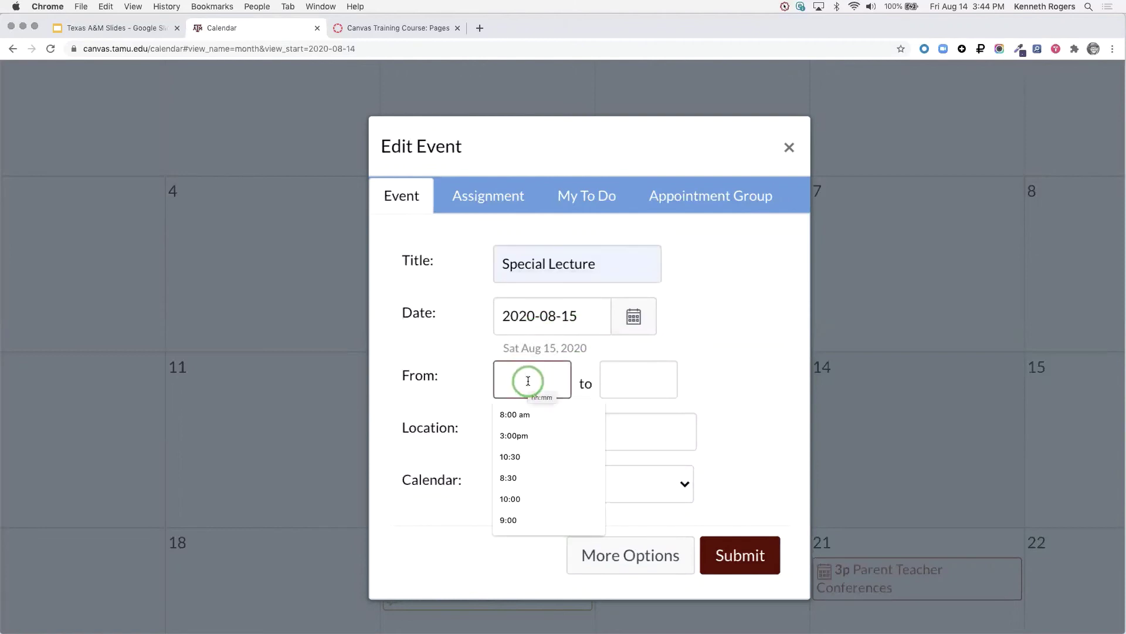
pyautogui.write('8:30 pm')
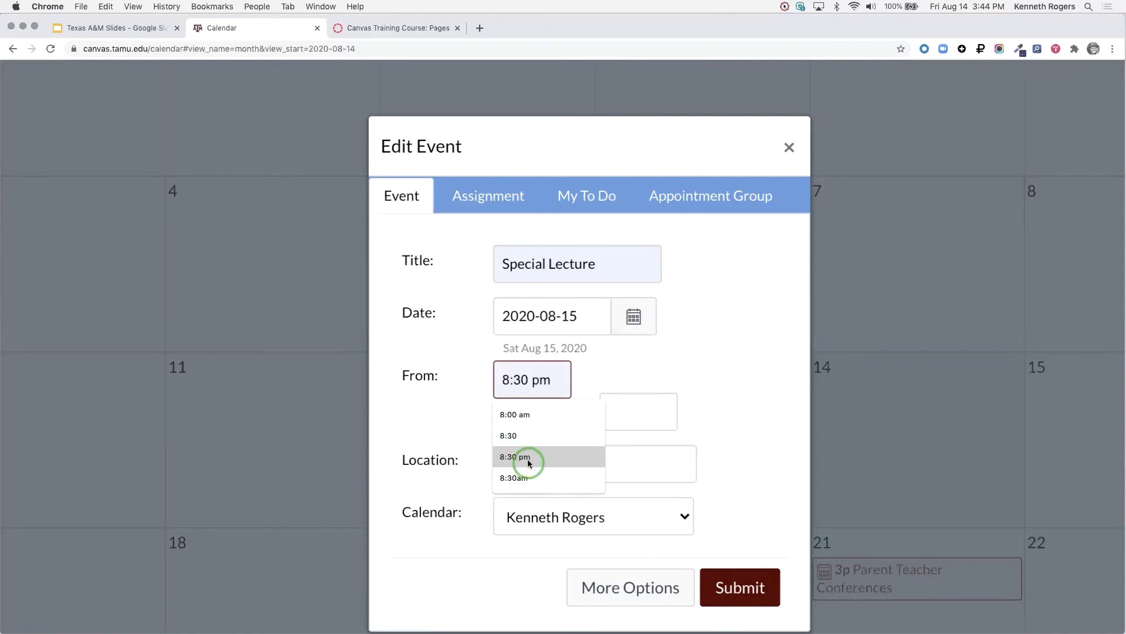
pyautogui.click(516, 457)
pyautogui.click(614, 398)
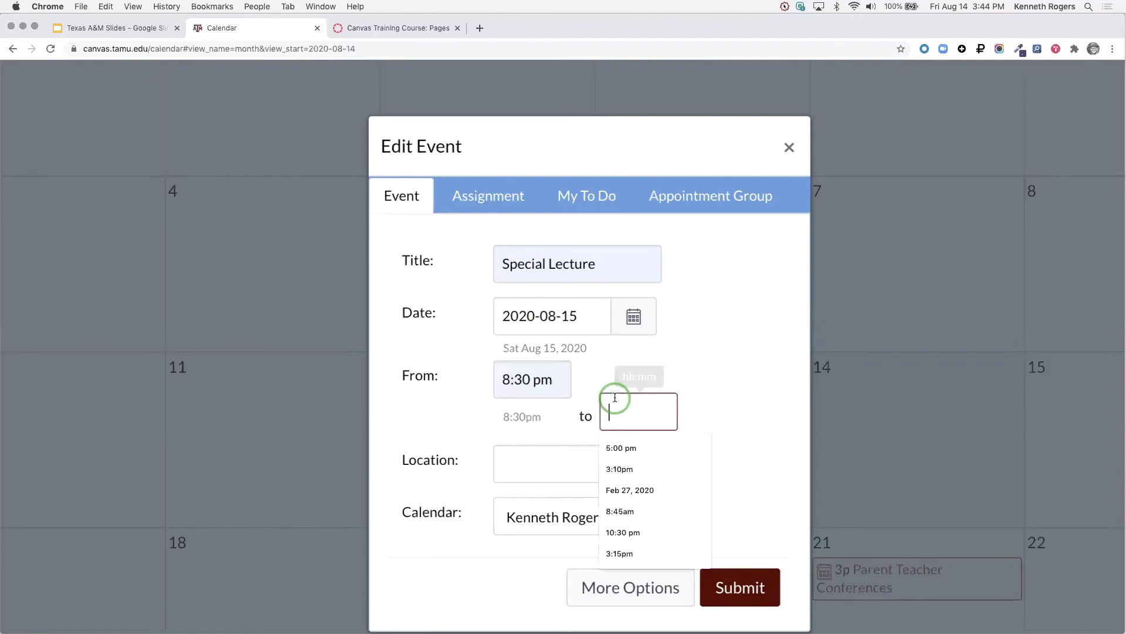
pyautogui.click(638, 528)
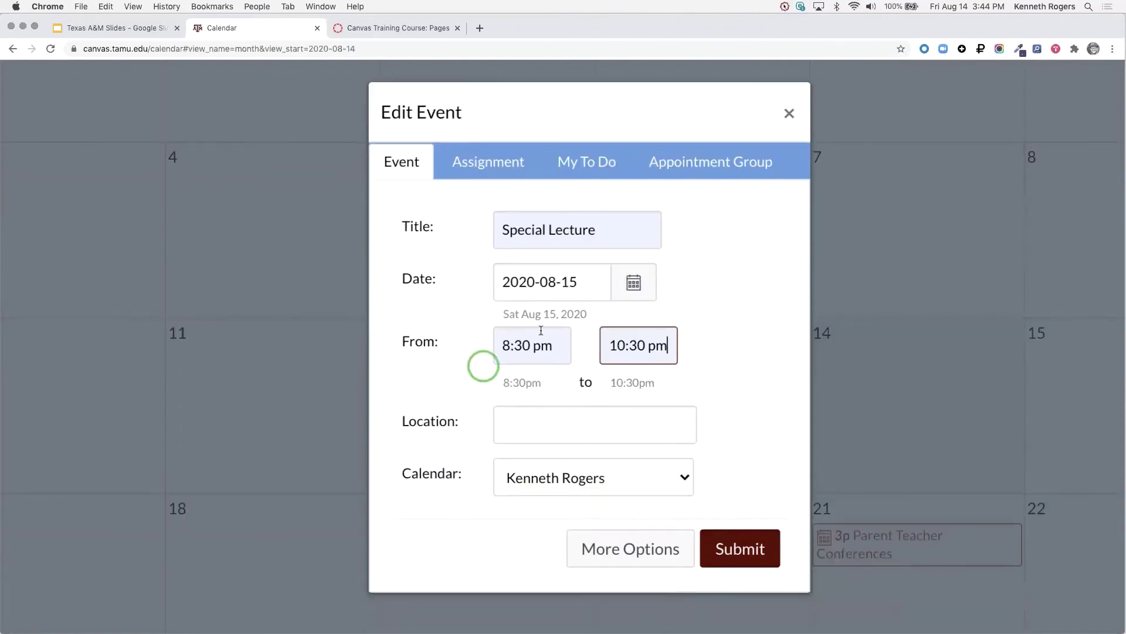
pyautogui.click(578, 431)
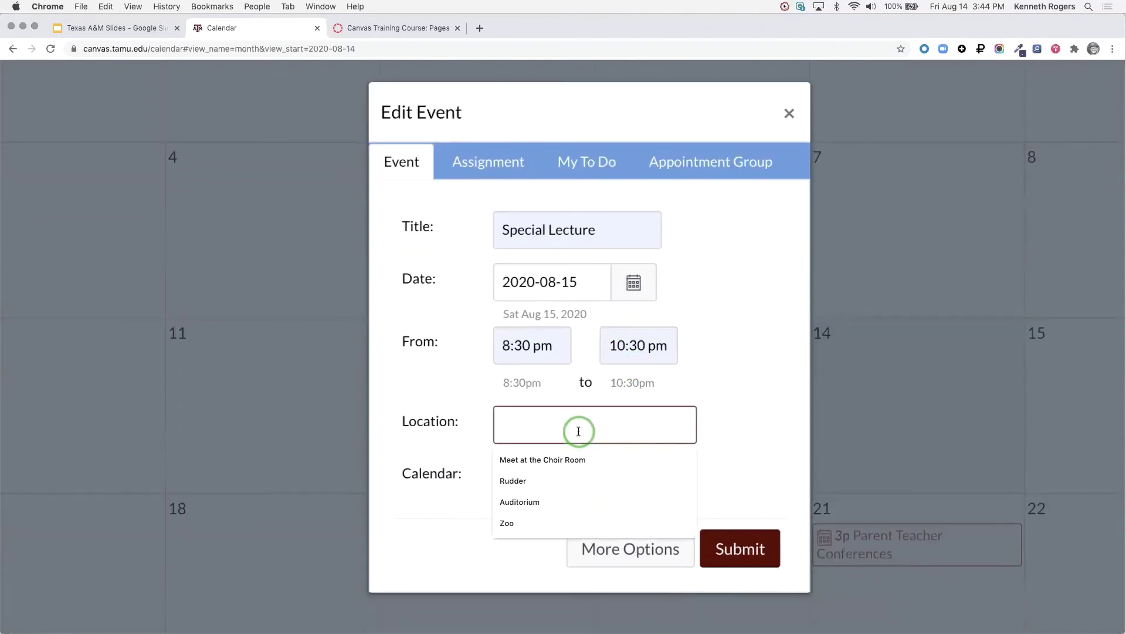
pyautogui.click(553, 480)
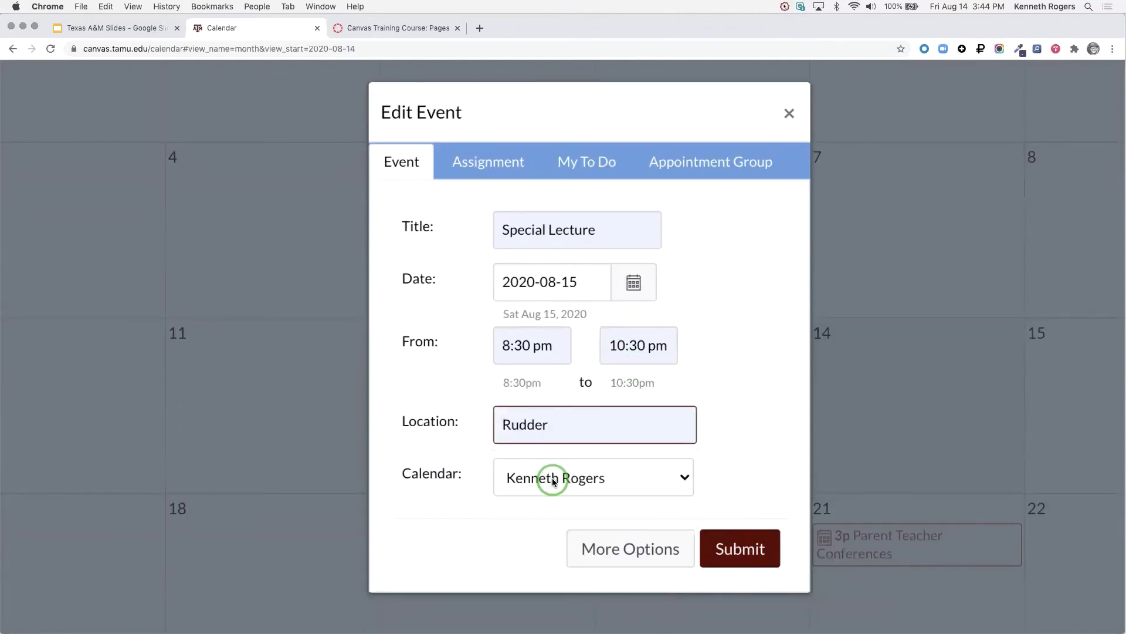
# - Assign the event to the calendar of the Canvas Training Course with the instructor's name and submit it
pyautogui.click(552, 482)
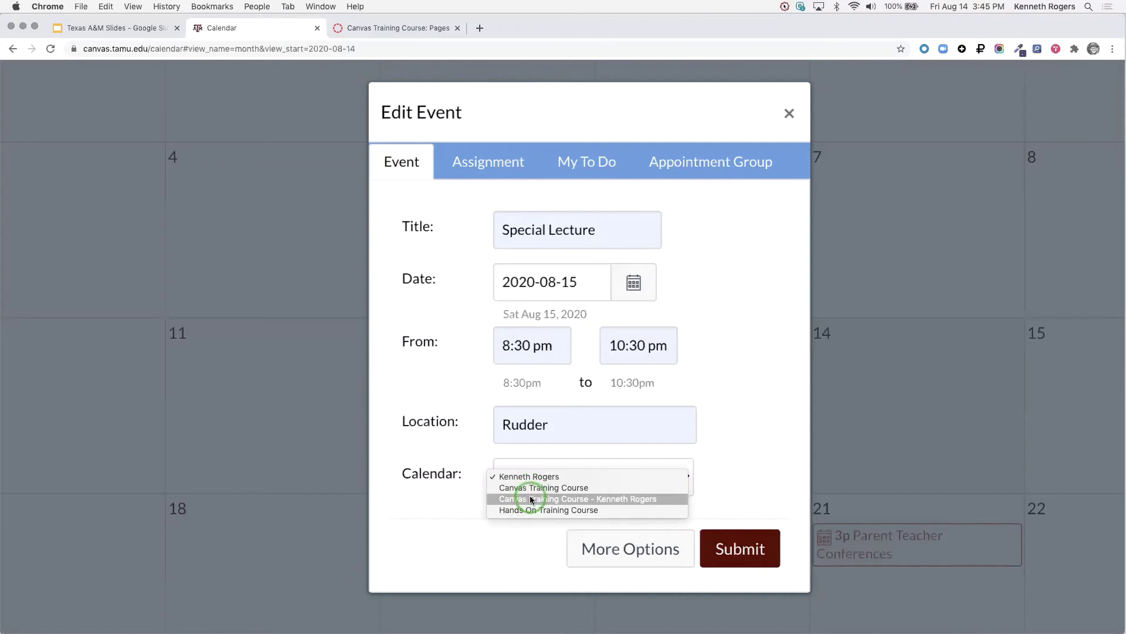
pyautogui.click(531, 499)
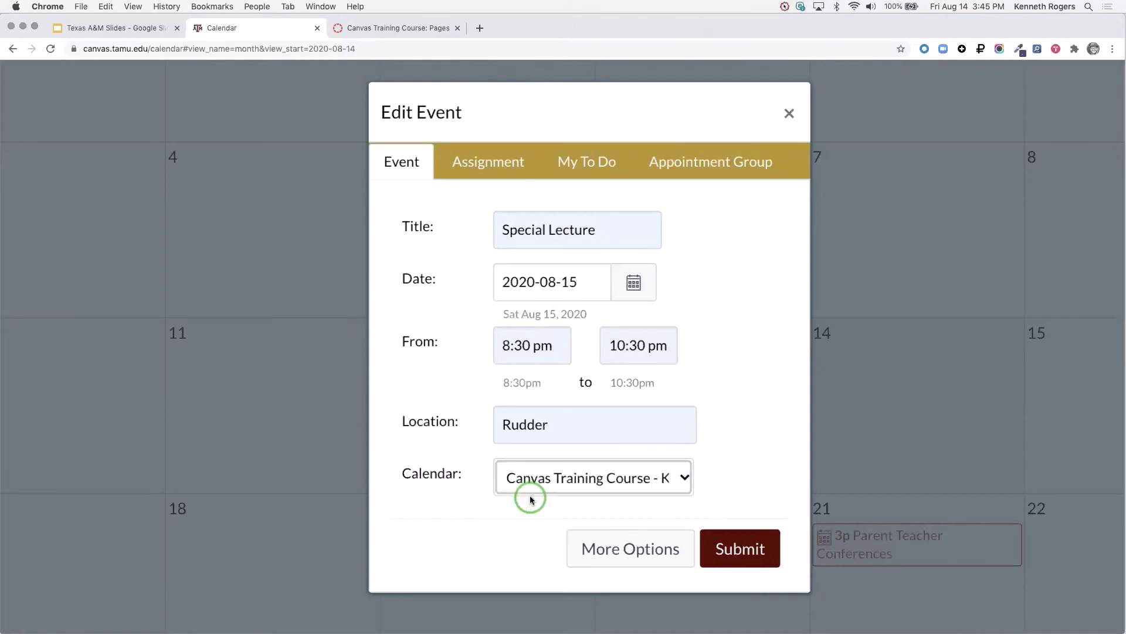
pyautogui.click(741, 552)
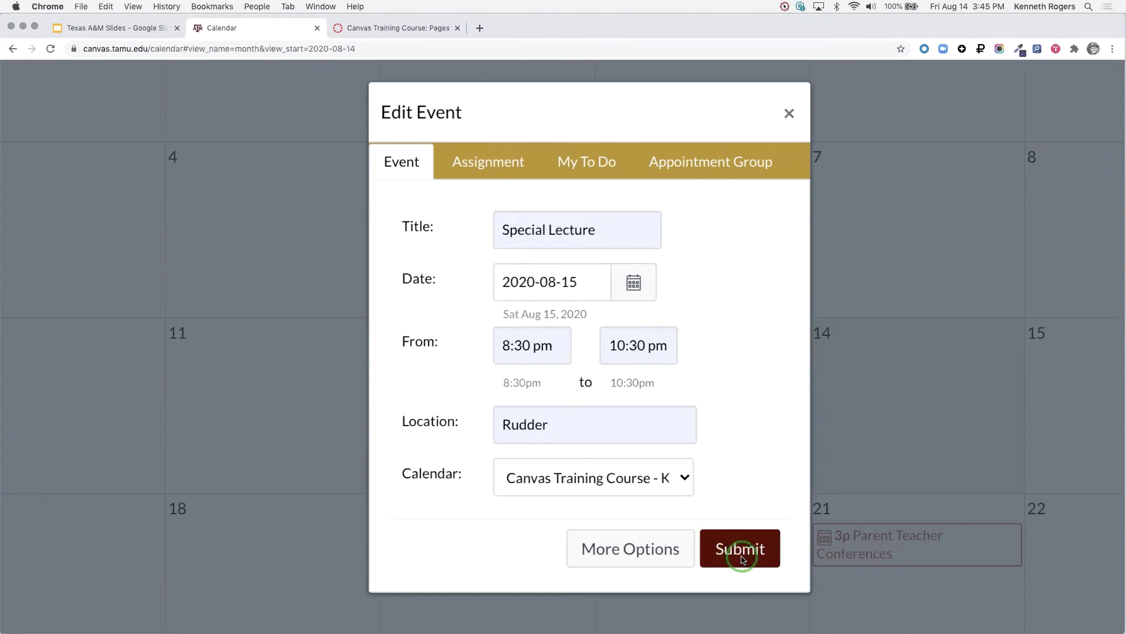
pyautogui.press('super+0')
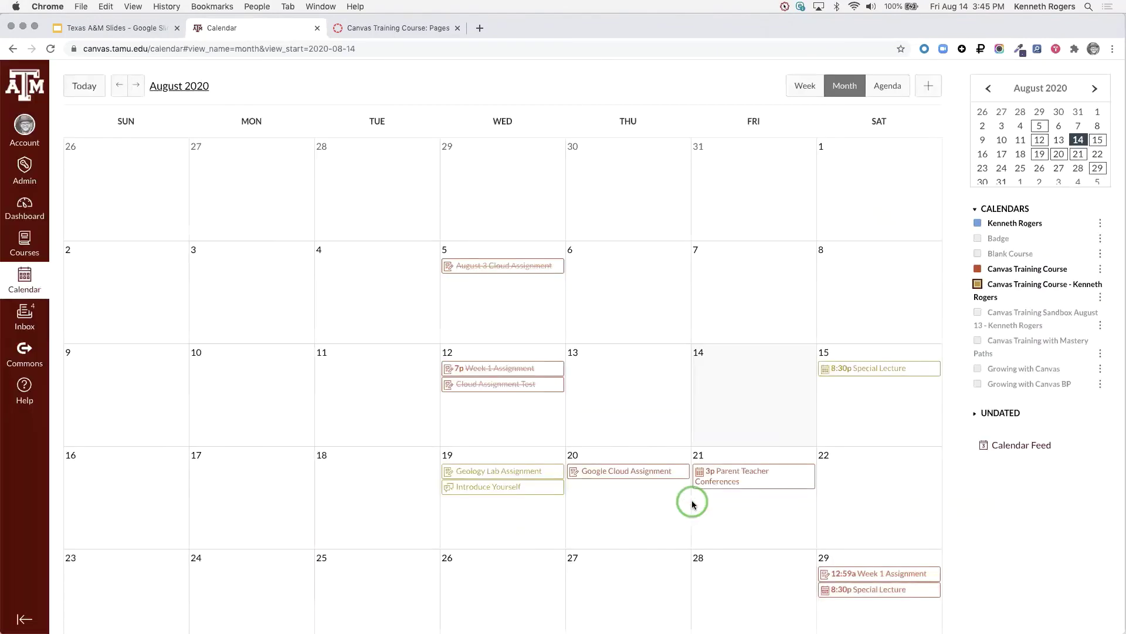
# - Check the details of the August 15 Special Lecture event and move it to August 27, and from there to September 5
pyautogui.scroll(-5, 692, 503)
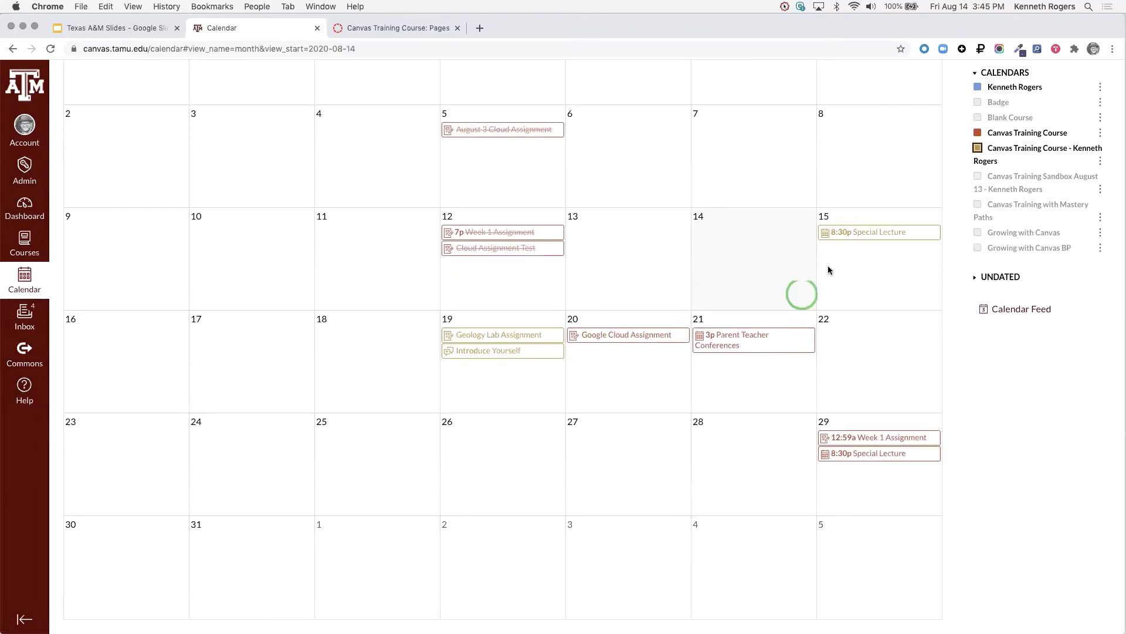
pyautogui.moveTo(871, 236)
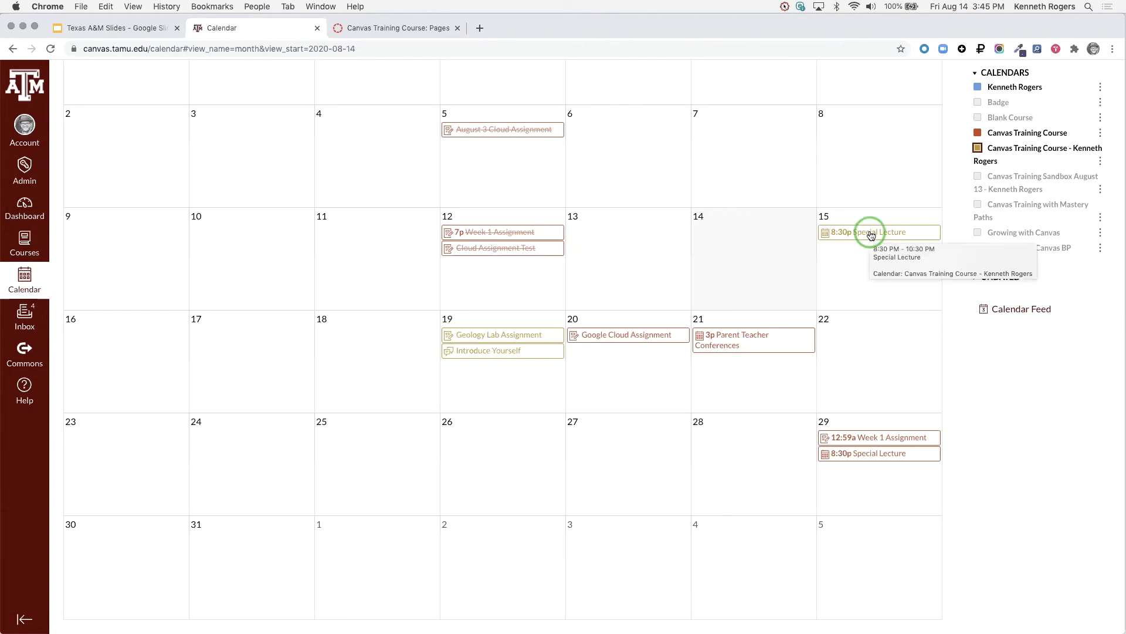
pyautogui.click(871, 233)
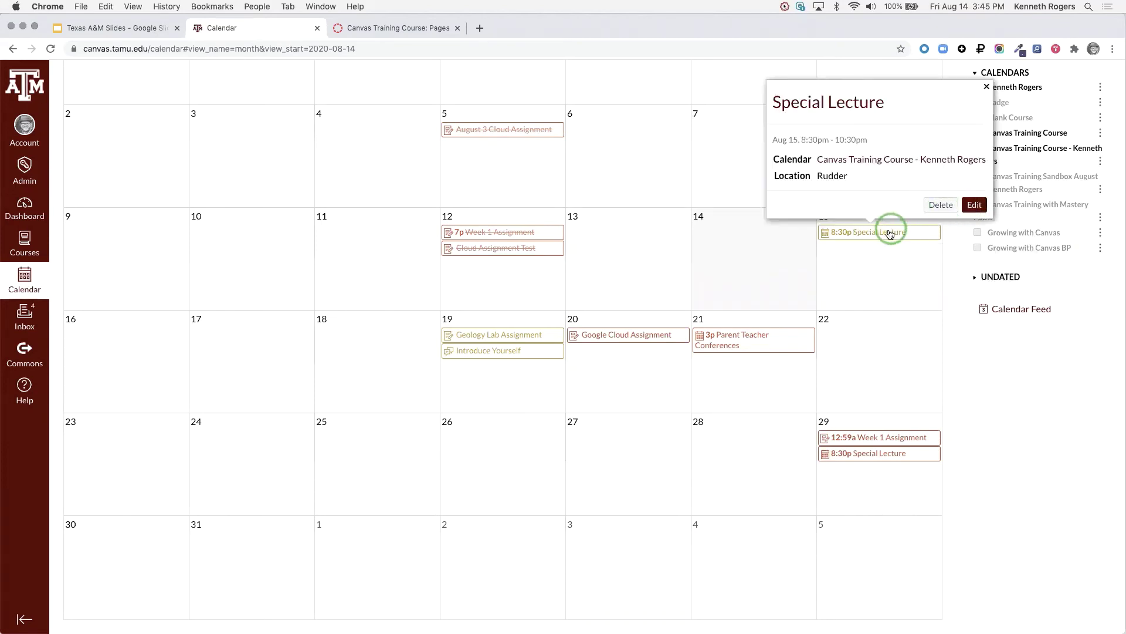
pyautogui.moveTo(889, 234); pyautogui.dragTo(584, 487)
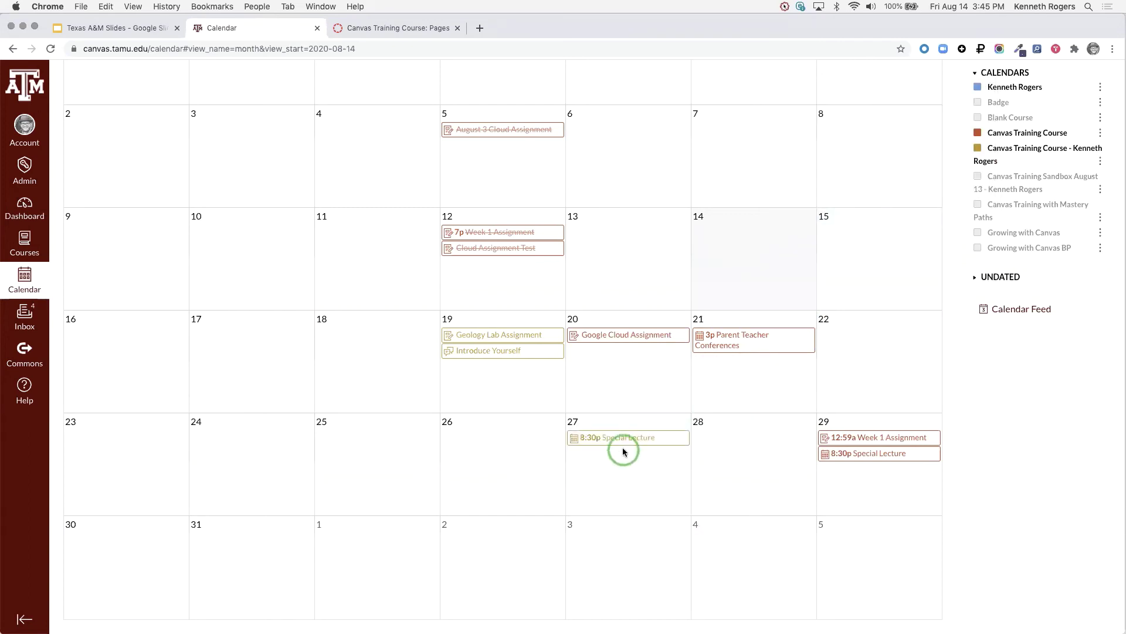
pyautogui.moveTo(623, 444); pyautogui.dragTo(880, 548)
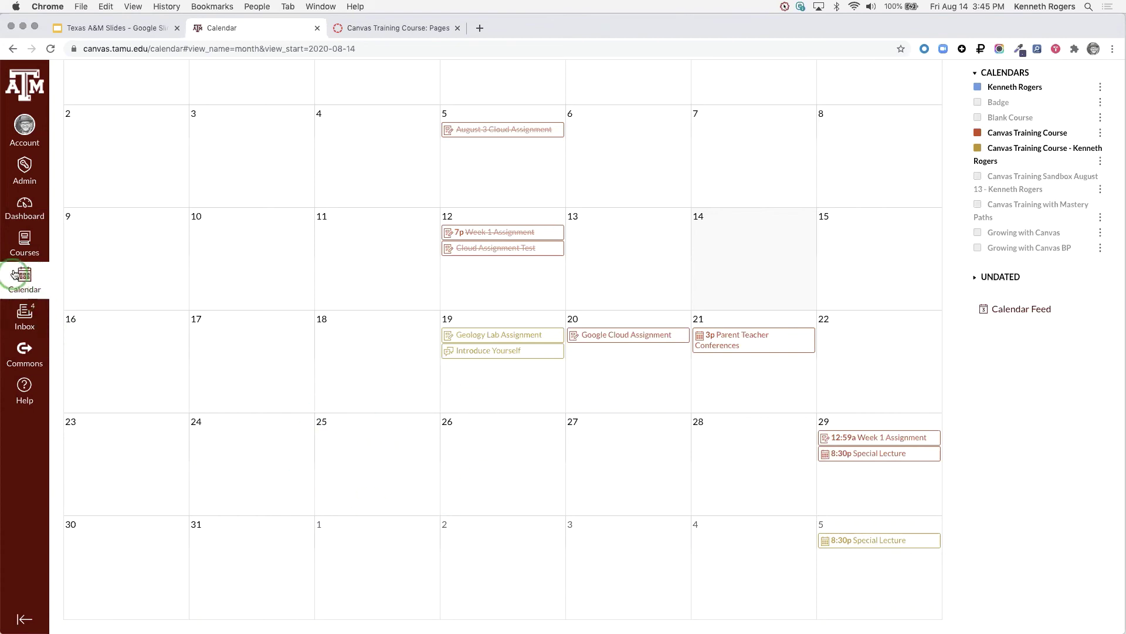
pyautogui.click(340, 461)
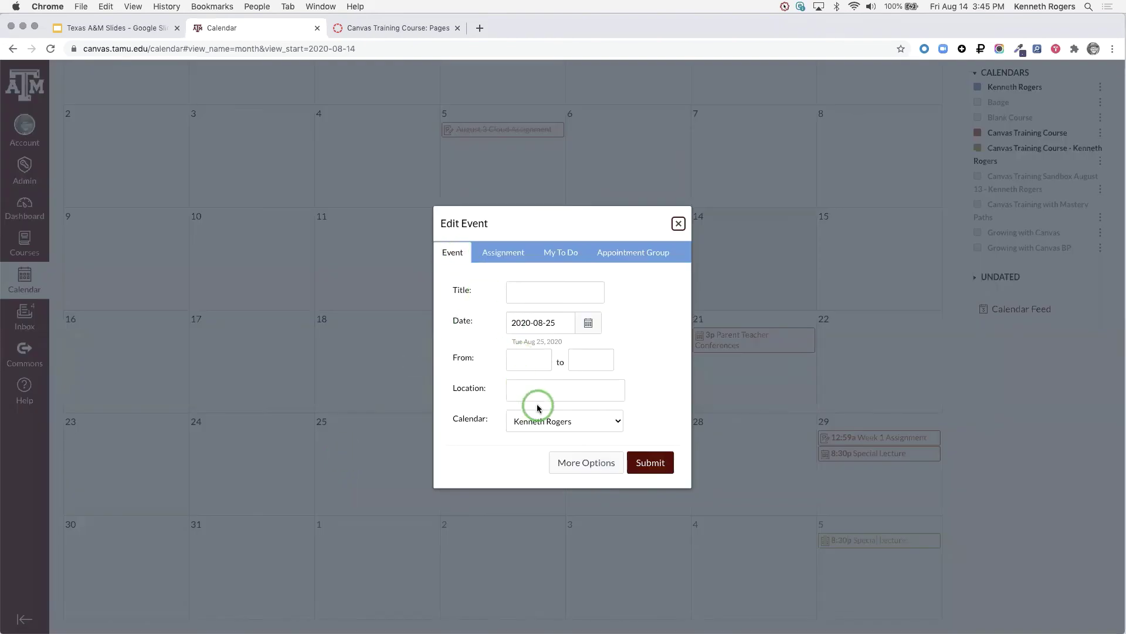
pyautogui.click(543, 423)
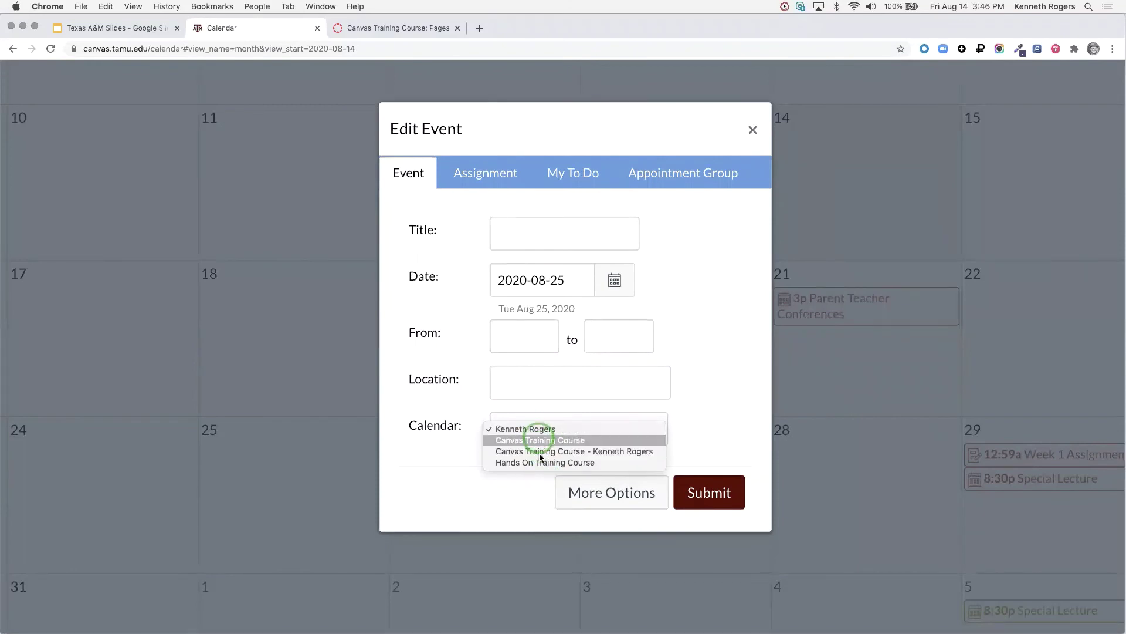
pyautogui.click(731, 420)
pyautogui.scroll(-5, 731, 420)
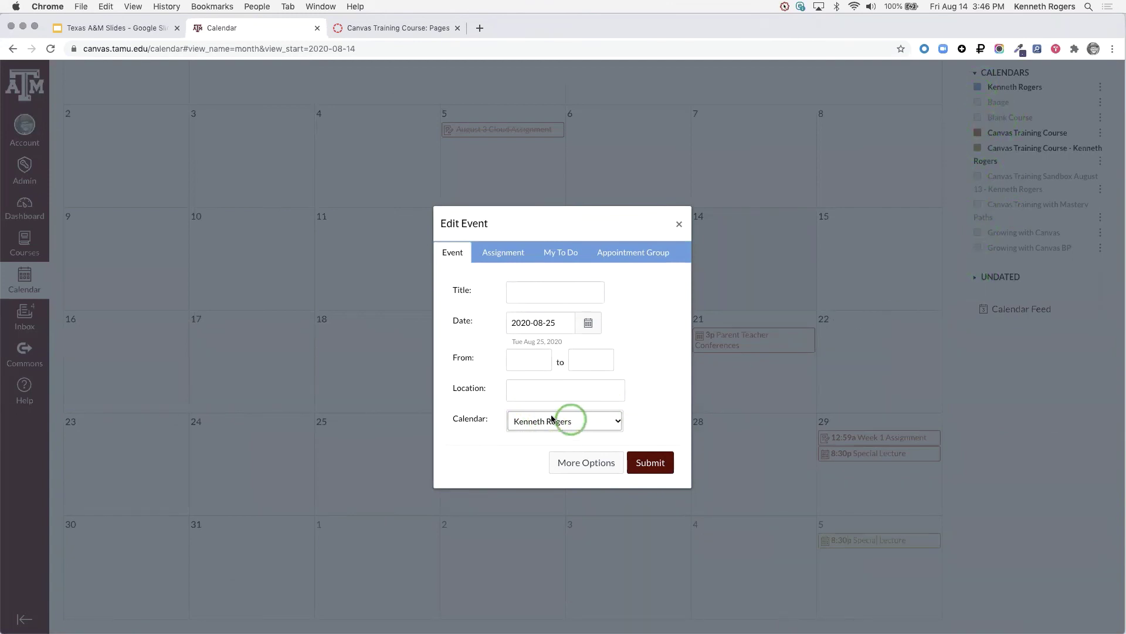
pyautogui.click(679, 223)
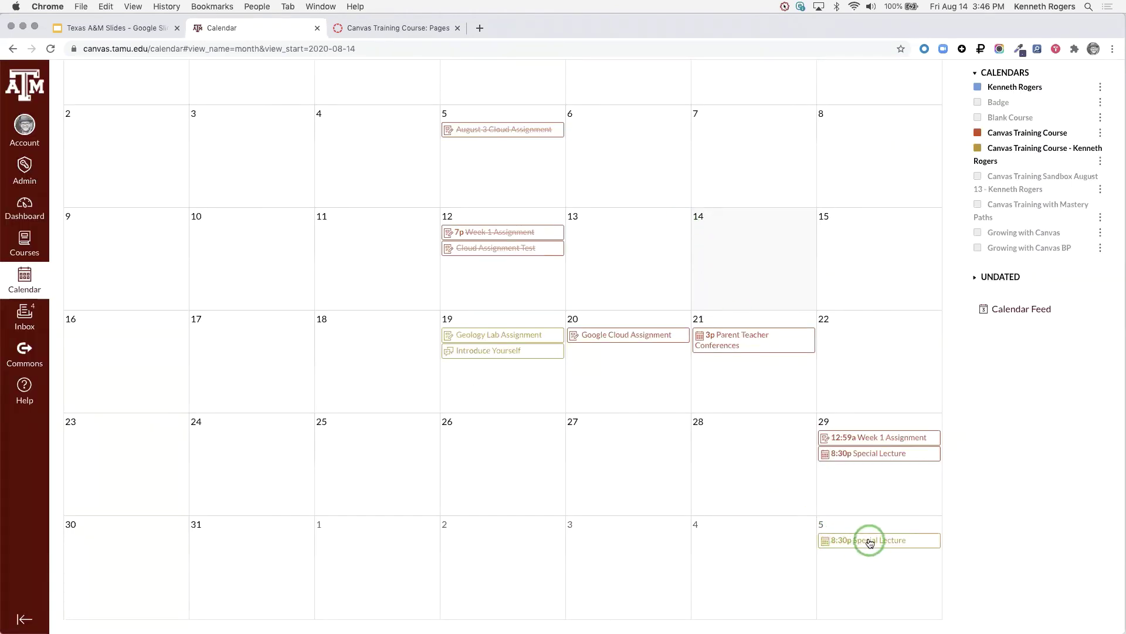
# - Move the newly created Special Lecture event to August 27
pyautogui.moveTo(868, 540)
pyautogui.mouseDown()
pyautogui.moveTo(447, 450)
pyautogui.moveTo(501, 440)
pyautogui.moveTo(244, 438)
pyautogui.moveTo(297, 465)
pyautogui.moveTo(883, 534)
pyautogui.mouseUp()
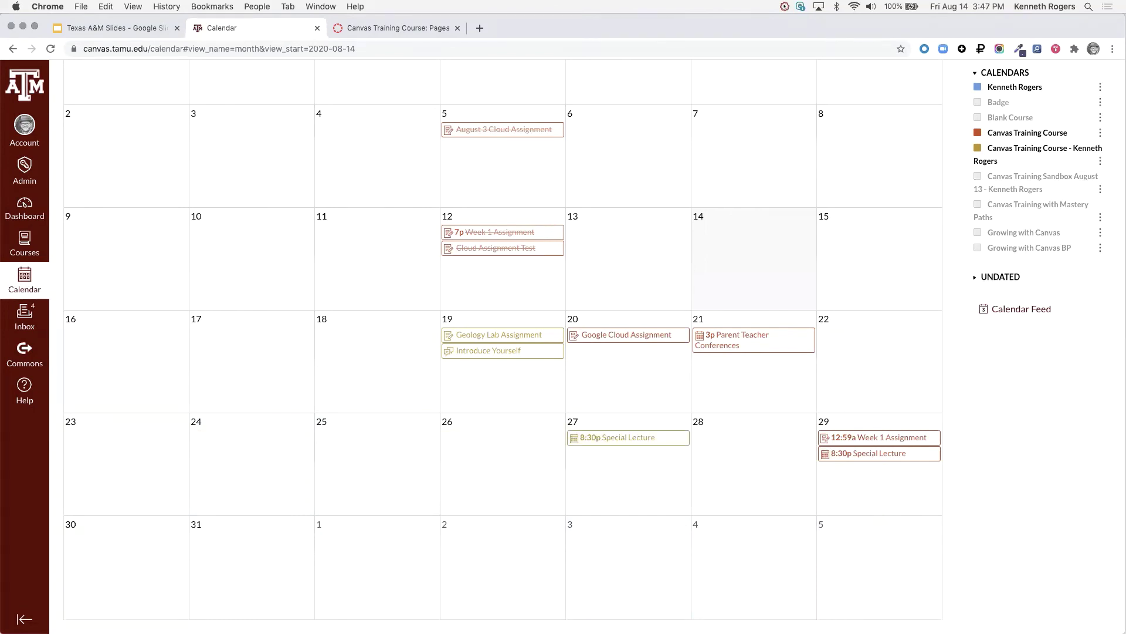
# - Start a new calendar entry on August 18, set it up as an assignment for the instructor's Canvas Training Course and check the available groups
pyautogui.moveTo(372, 332); pyautogui.dragTo(347, 383)
pyautogui.click(467, 350)
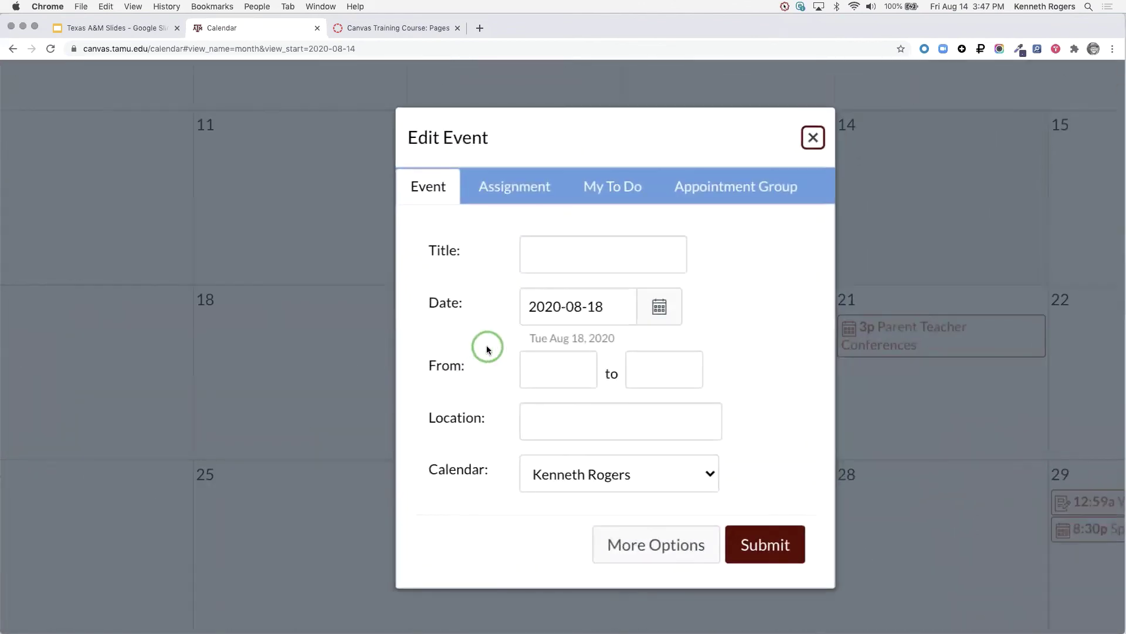
pyautogui.click(516, 183)
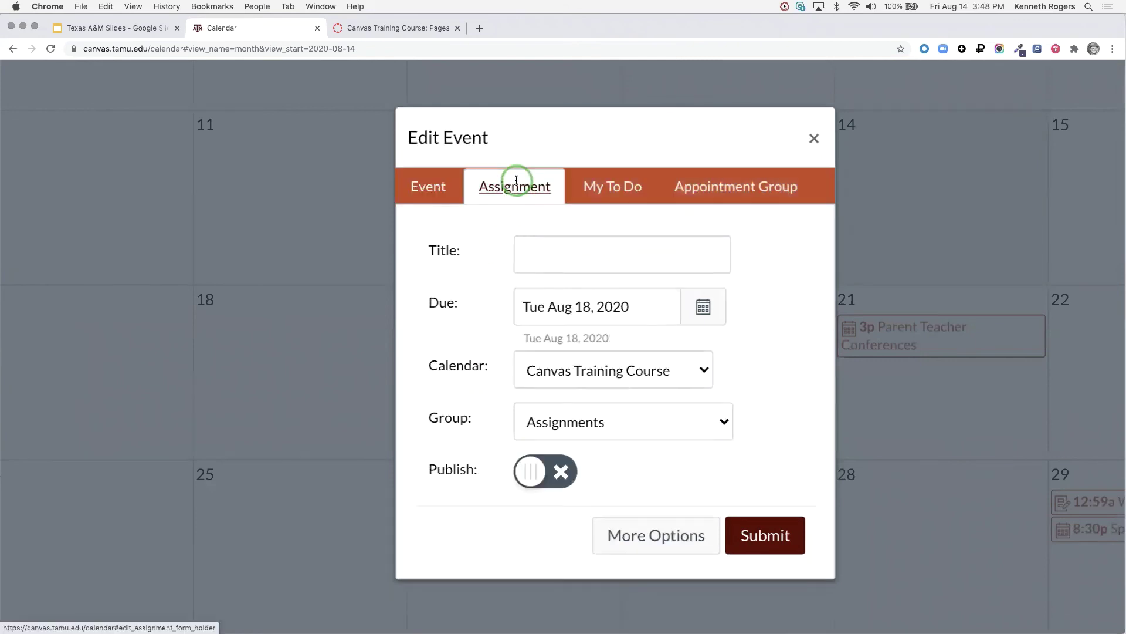
pyautogui.click(577, 370)
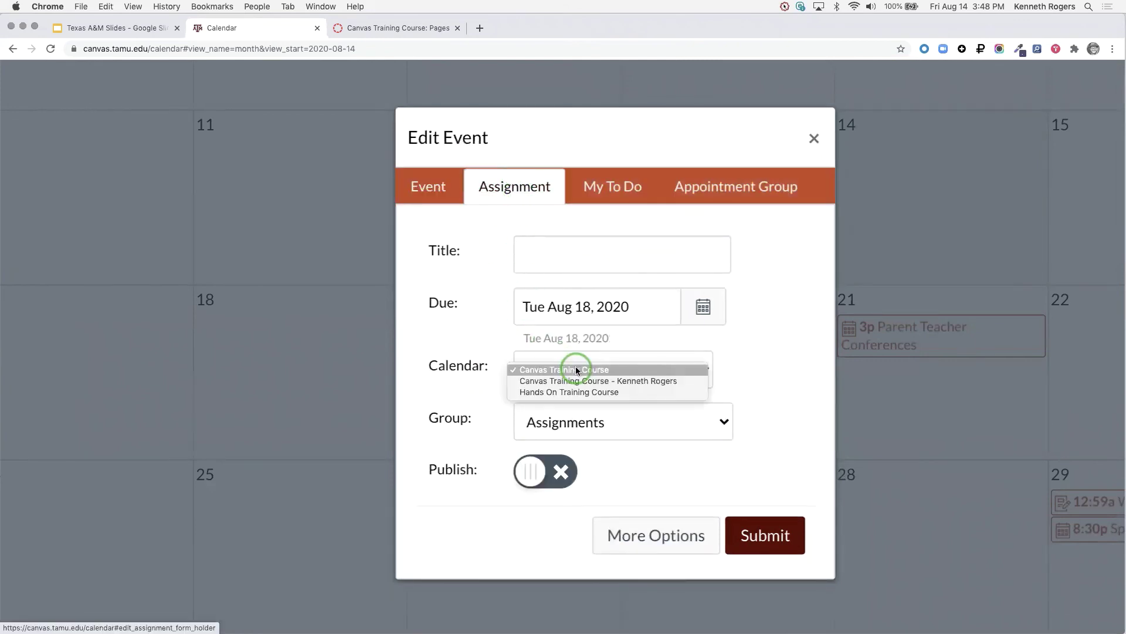
pyautogui.click(586, 382)
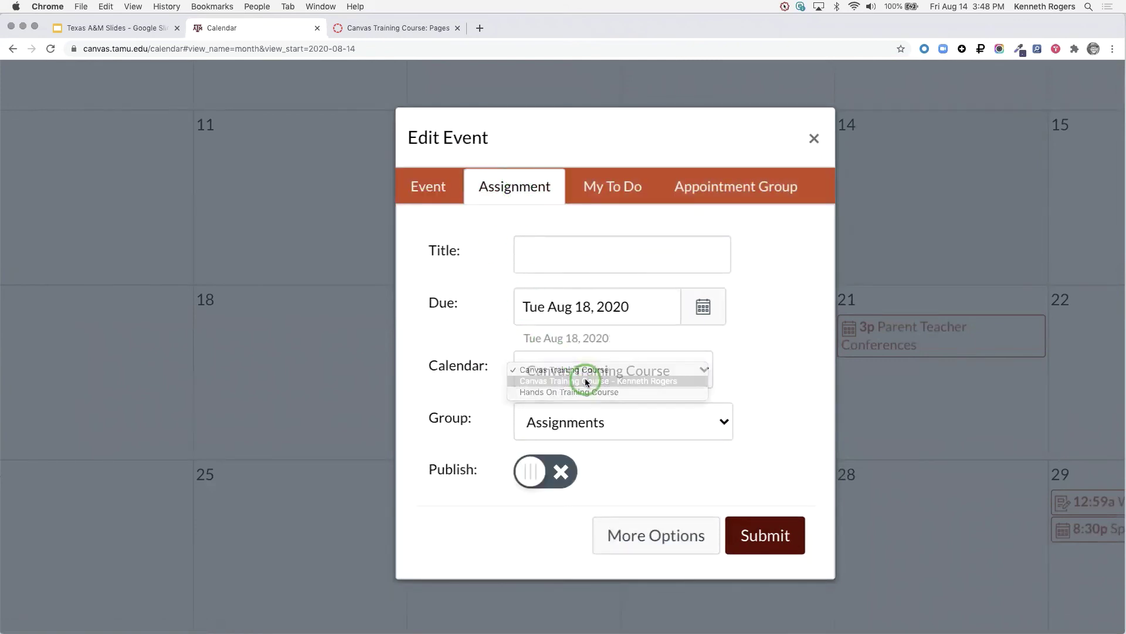
pyautogui.click(643, 422)
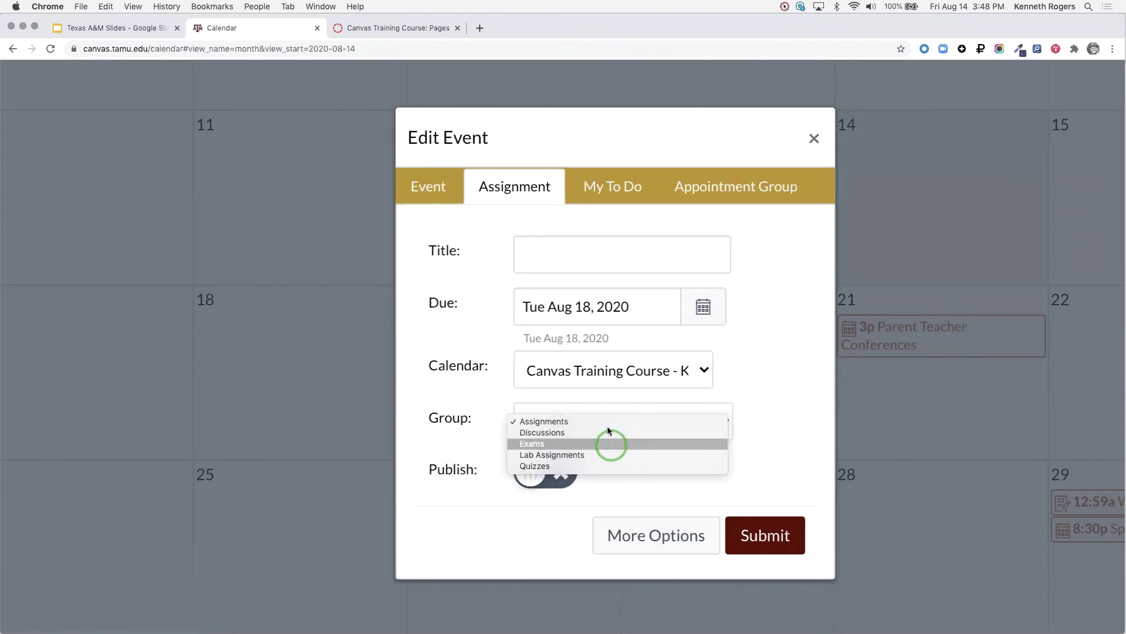
pyautogui.click(767, 393)
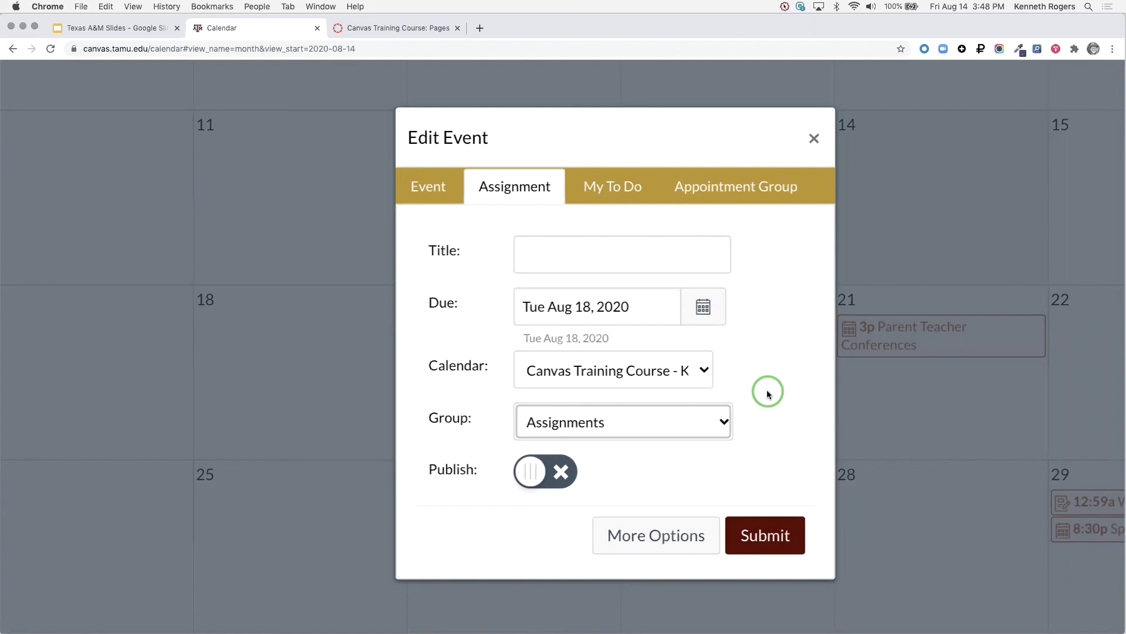
# - Look at the My To Do form and switch the August 18 entry to an appointment group
pyautogui.click(610, 188)
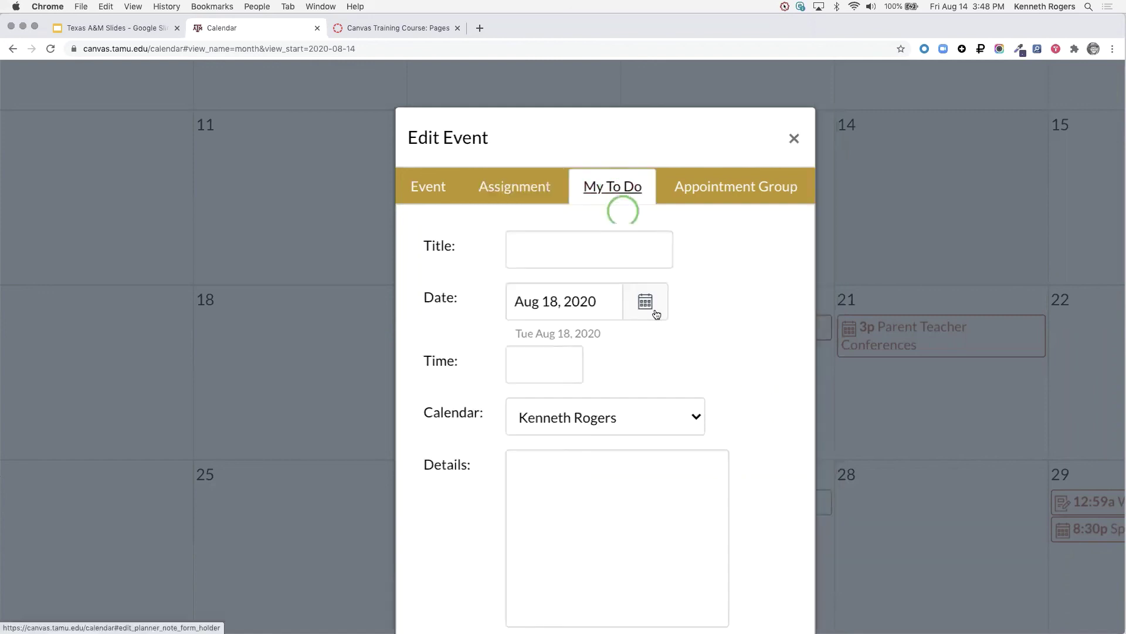
pyautogui.click(760, 189)
pyautogui.moveTo(797, 125); pyautogui.dragTo(663, 95)
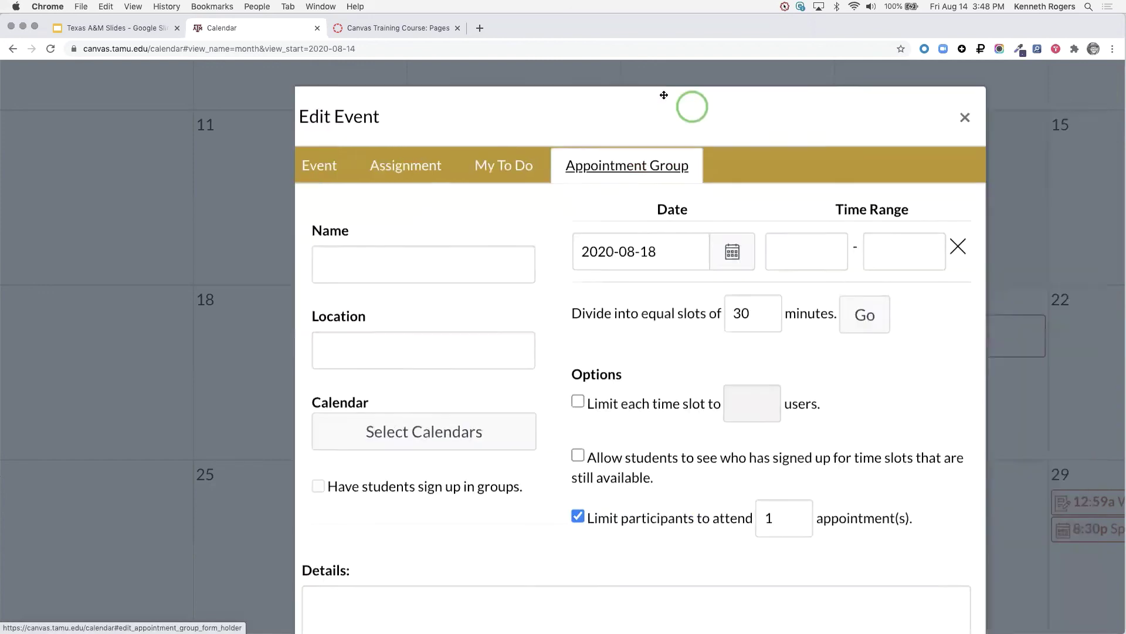
pyautogui.press('super+minus')
pyautogui.press('super+minus')
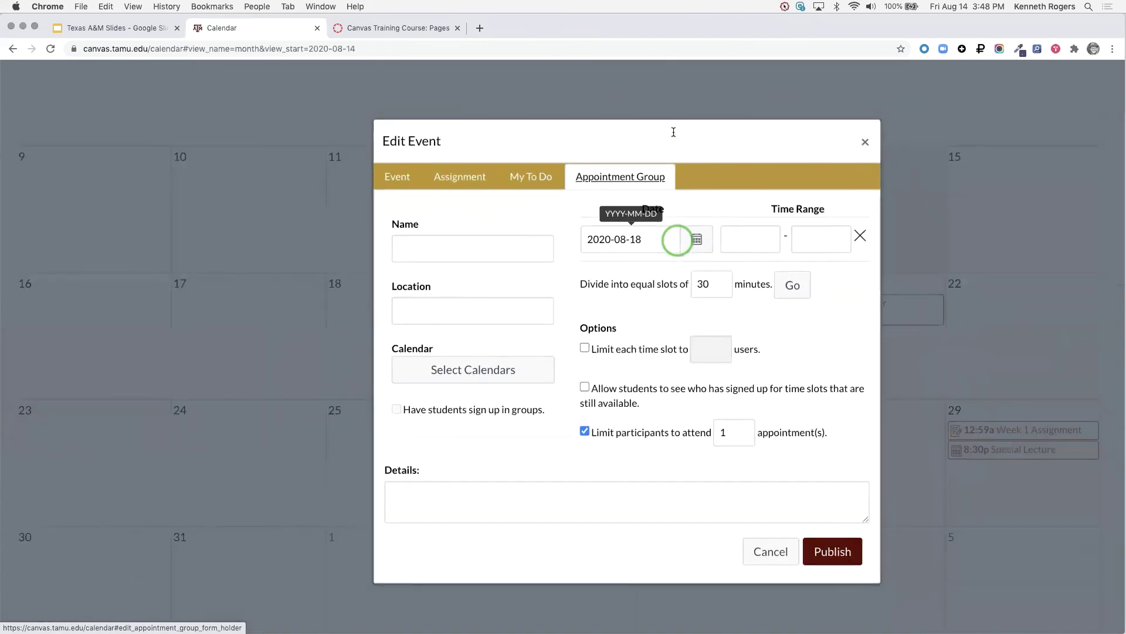
# - Name the appointment group Virtual Office Hours and fill in the saved Zoom meeting link as its location
pyautogui.click(472, 248)
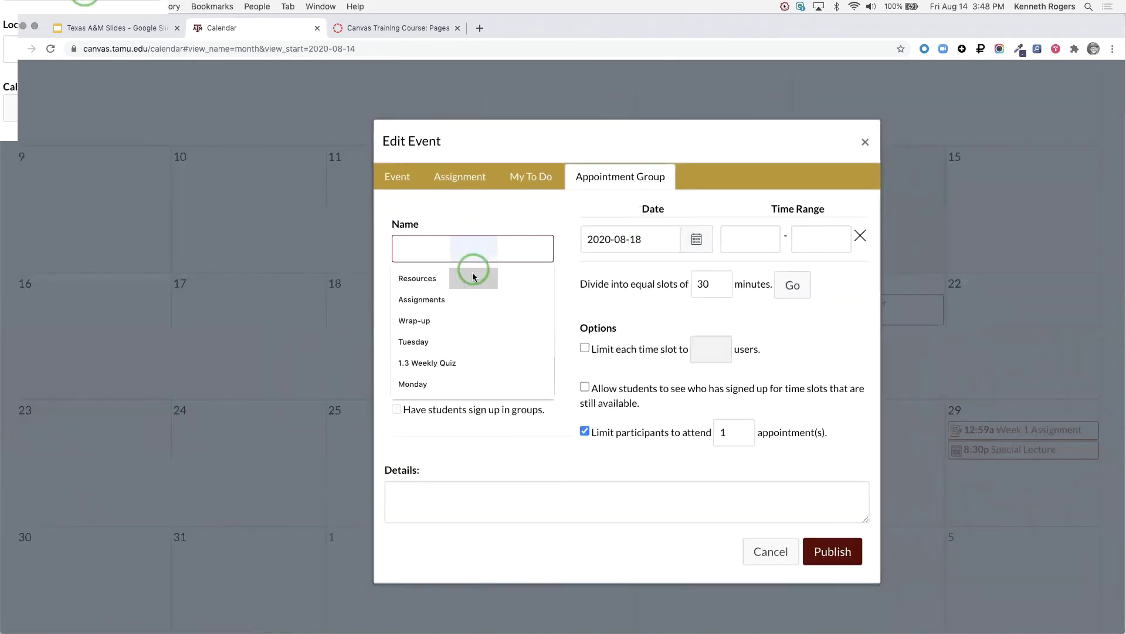
pyautogui.write('vi')
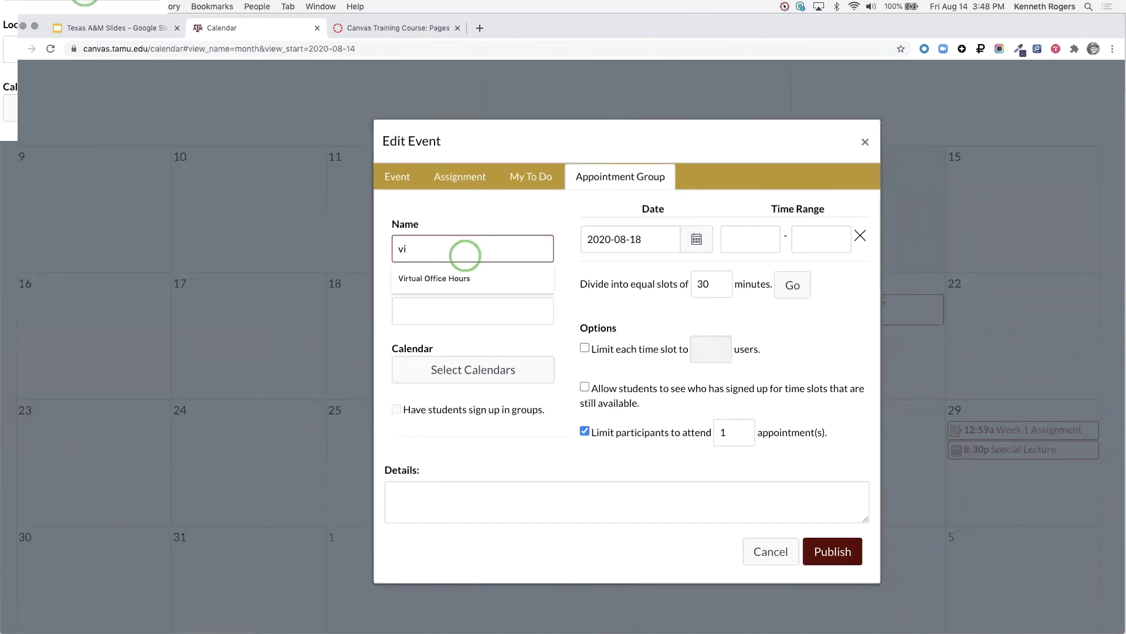
pyautogui.click(452, 279)
pyautogui.click(460, 316)
pyautogui.click(469, 339)
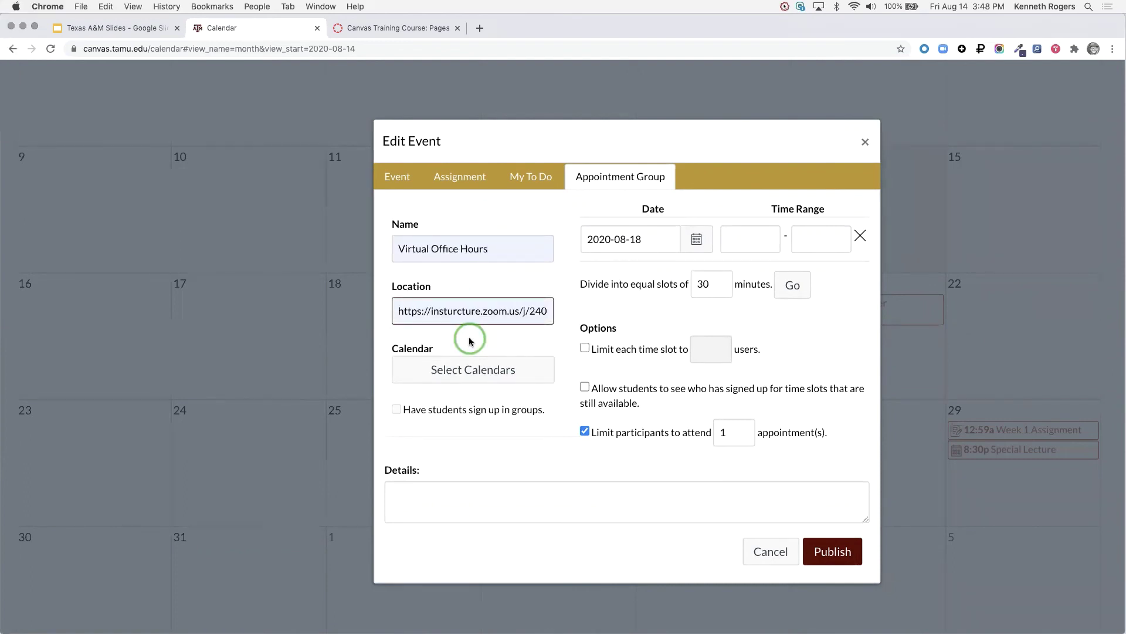
# - Assign the appointment group to the calendar of the Canvas Training Course with the instructor's name
pyautogui.click(471, 370)
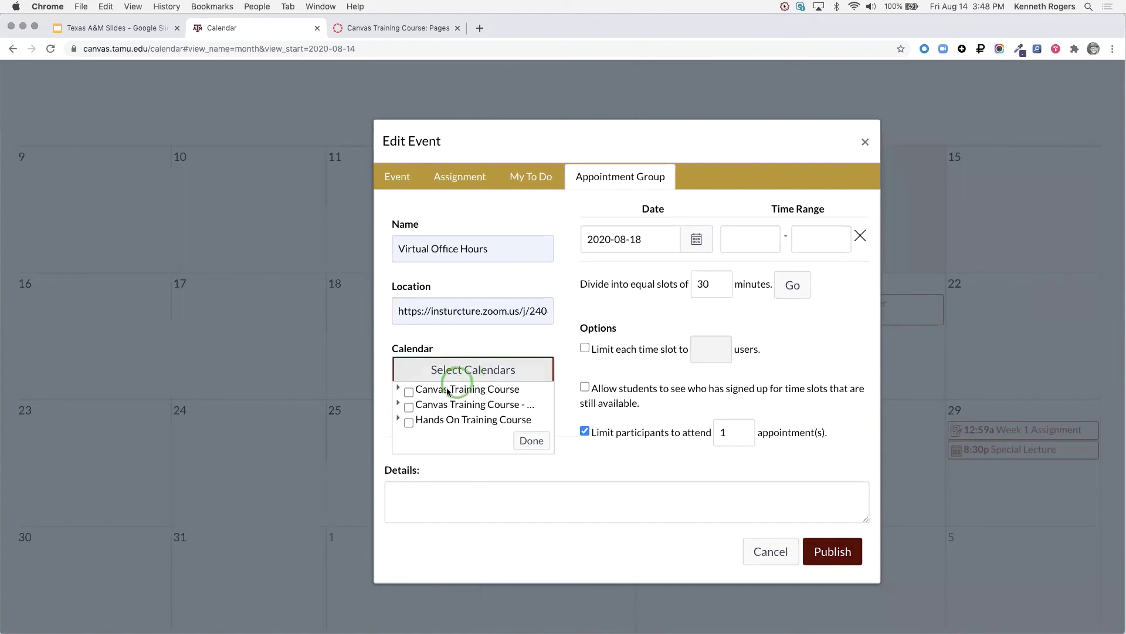
pyautogui.click(408, 405)
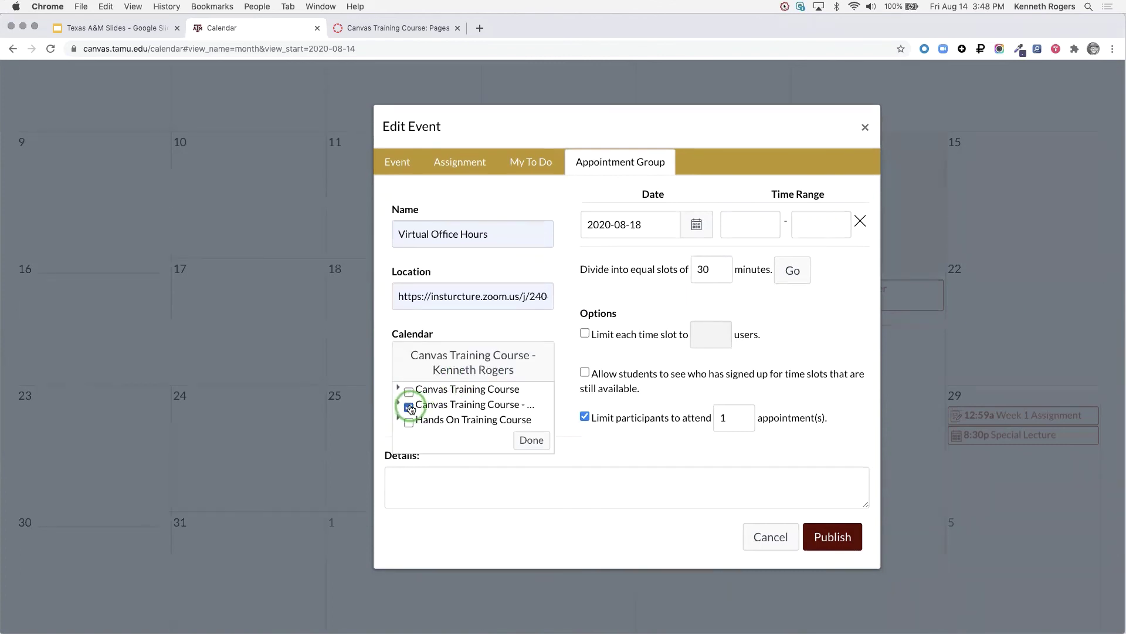
pyautogui.click(543, 443)
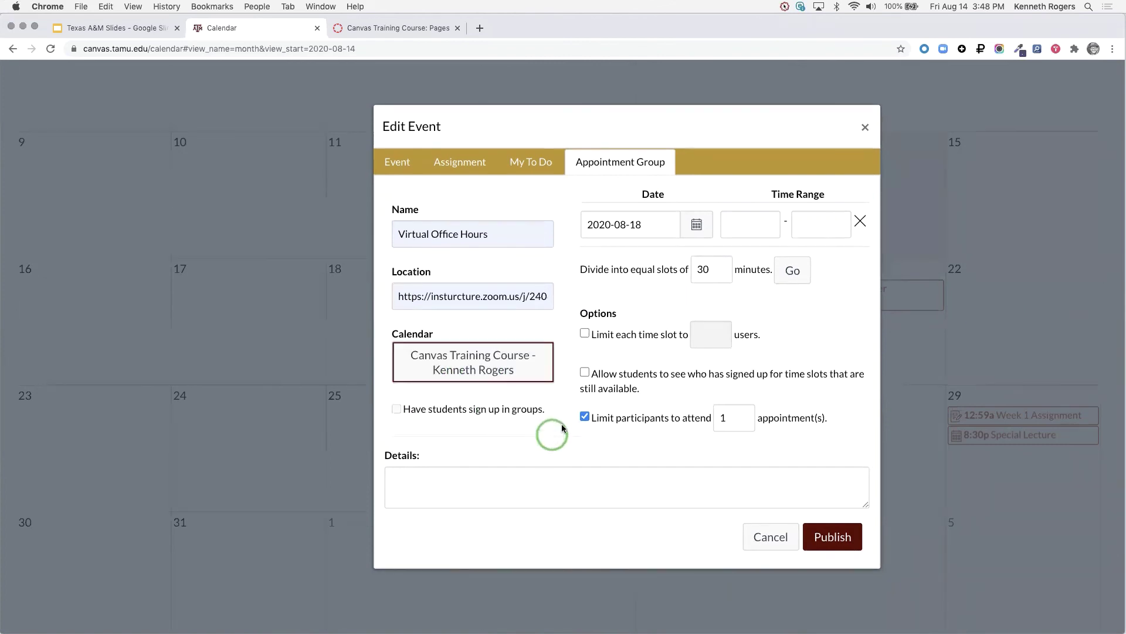
# - Set the office hours on 2020-08-18 to run from 3:00pm to 5:00 pm
pyautogui.press('super+minus')
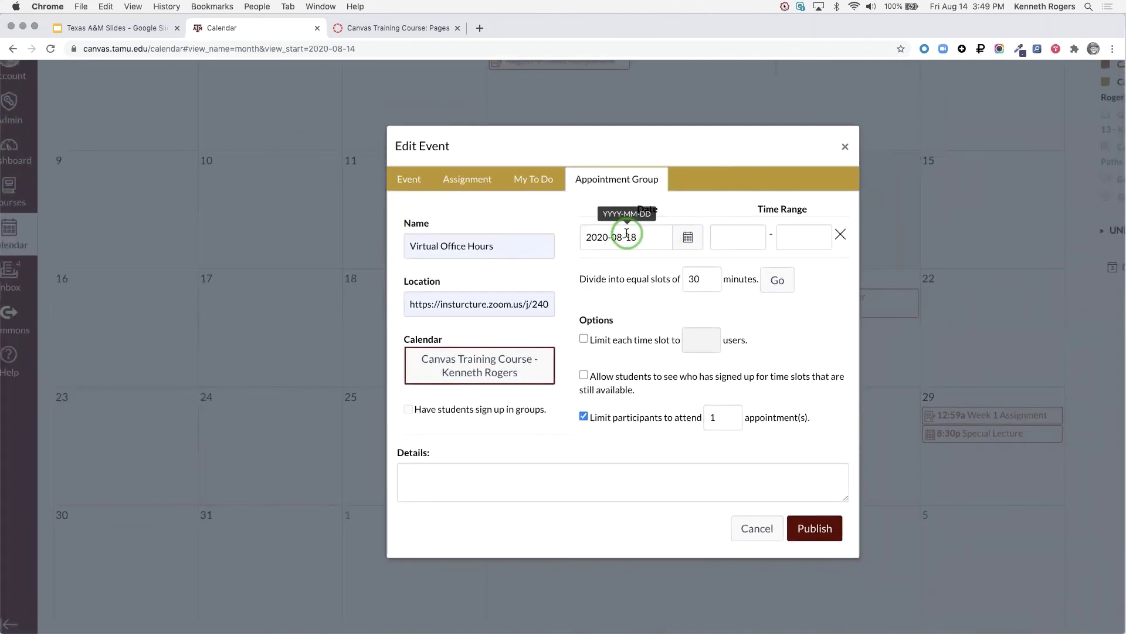
pyautogui.scroll(1, 695, 234)
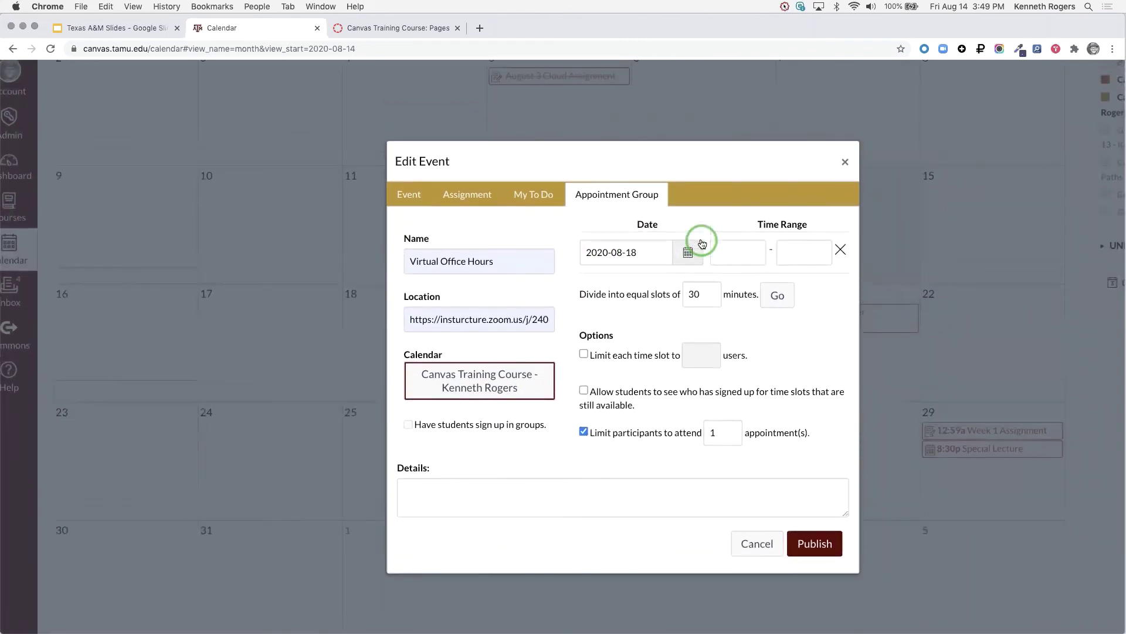
pyautogui.press('super+plus')
pyautogui.press('super+plus')
pyautogui.press('super+plus')
pyautogui.click(732, 255)
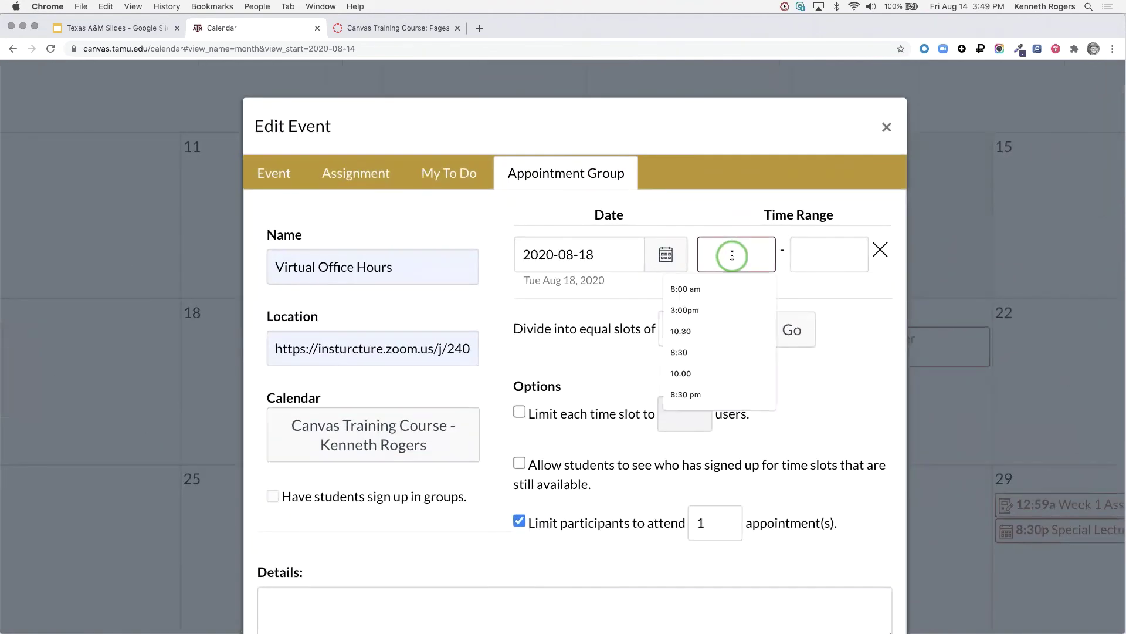
pyautogui.click(698, 309)
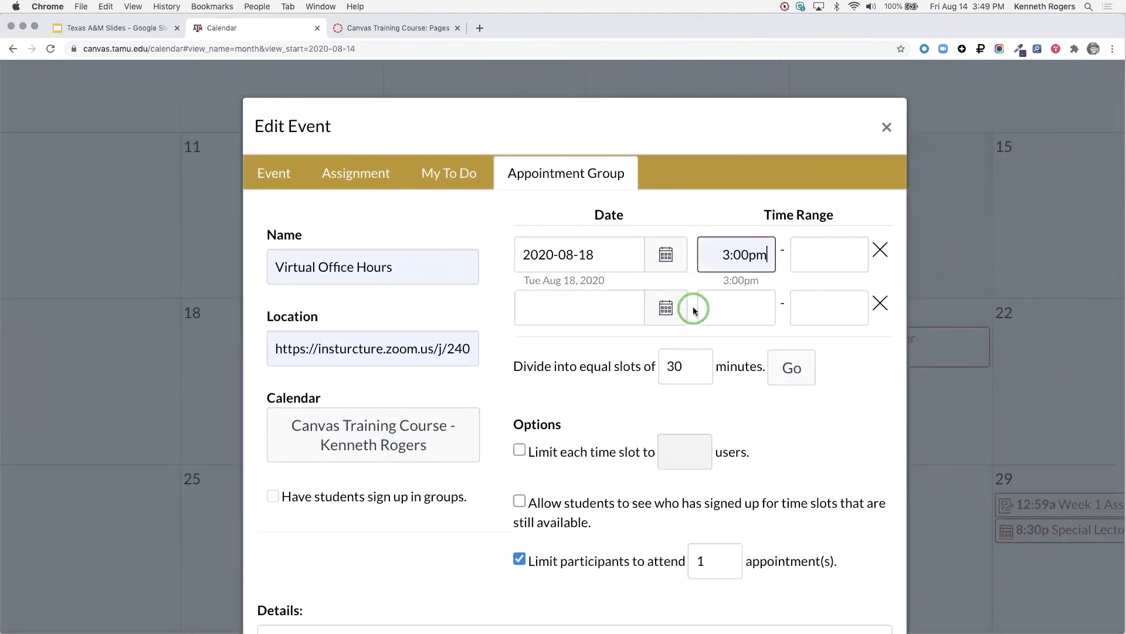
pyautogui.click(824, 252)
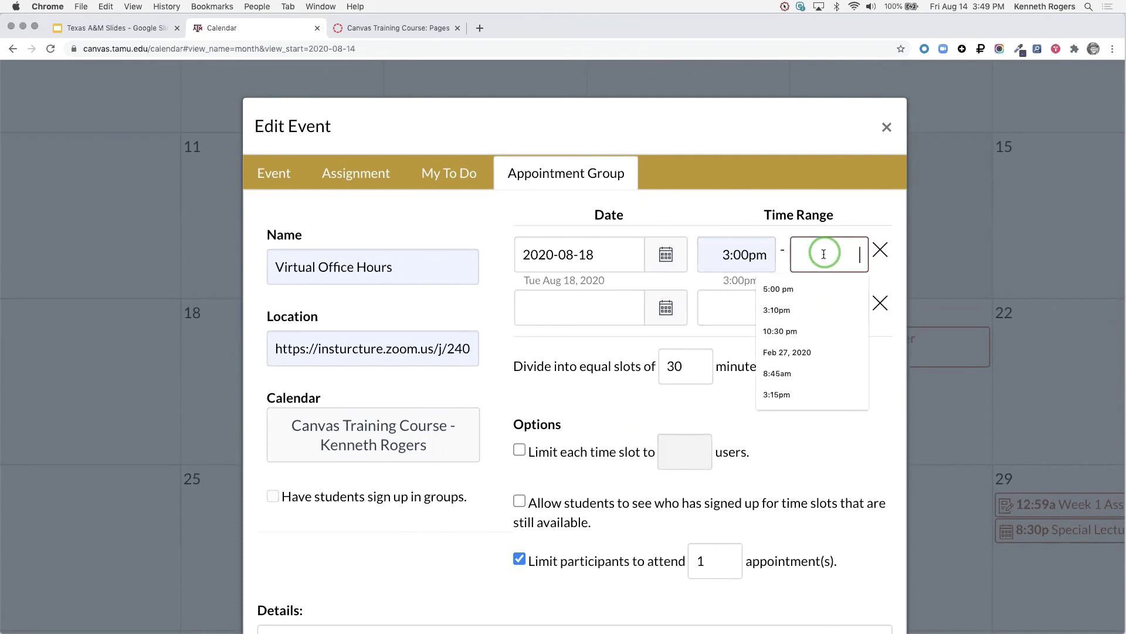
pyautogui.click(802, 288)
# - Add a second office hours date on 2020-8-21 from 3:00pm to 5:00 pm
pyautogui.click(666, 307)
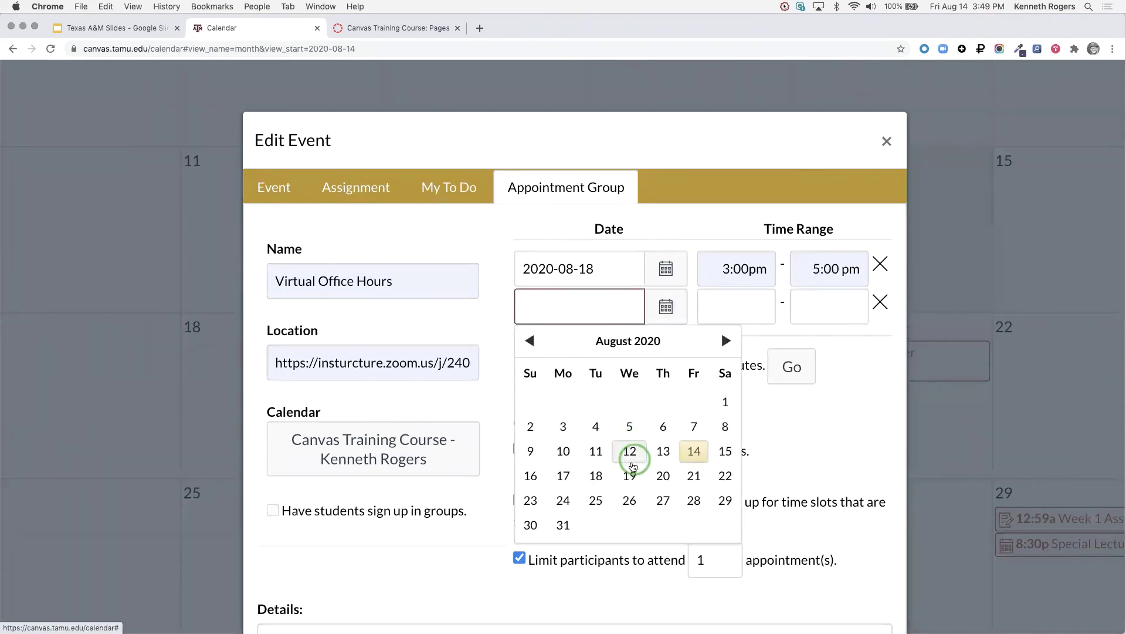
pyautogui.click(692, 480)
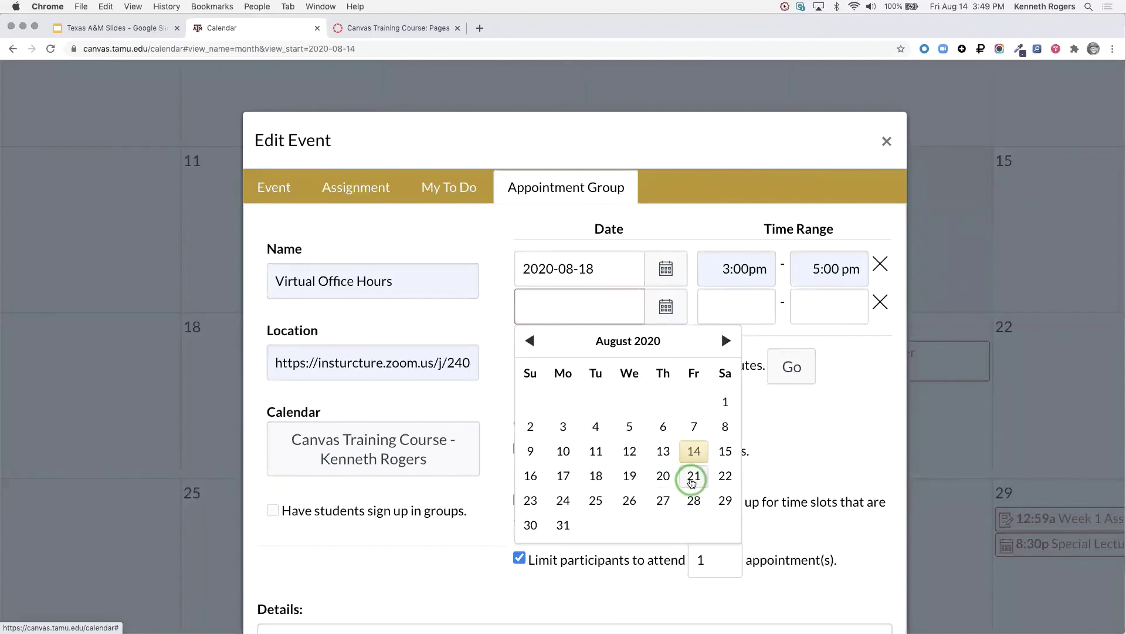
pyautogui.click(727, 310)
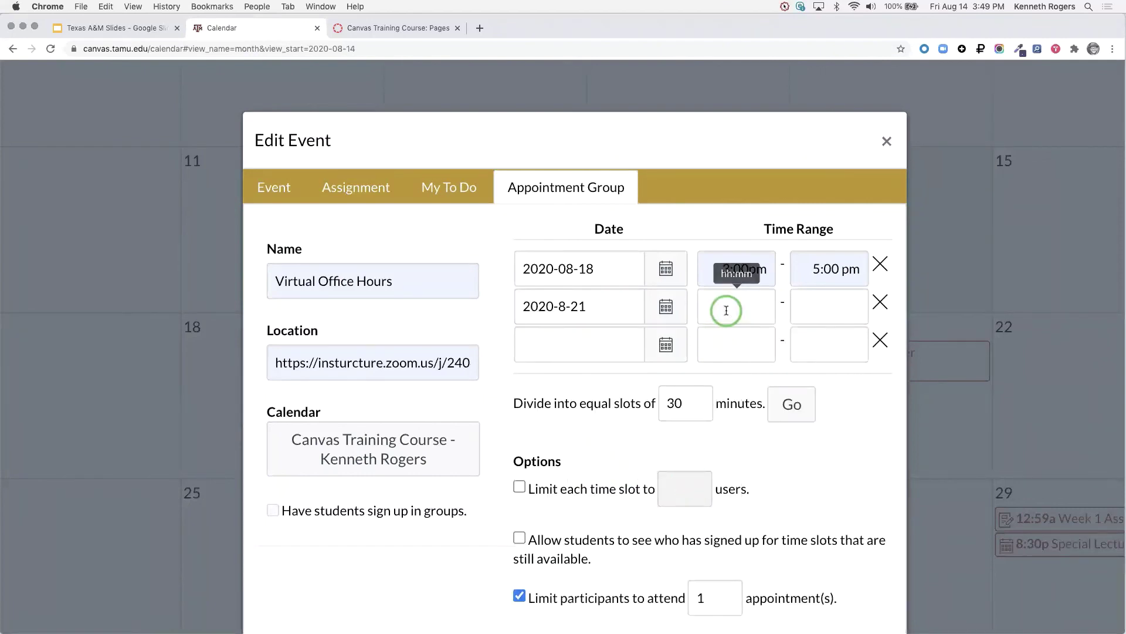
pyautogui.click(726, 310)
pyautogui.click(708, 365)
pyautogui.click(810, 312)
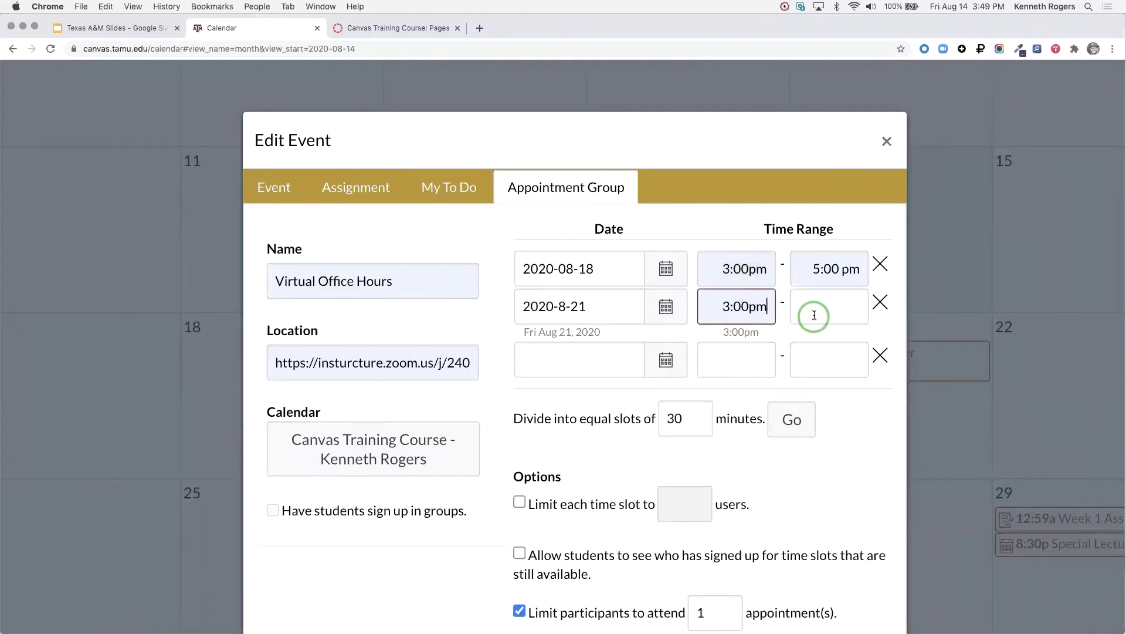
pyautogui.click(806, 340)
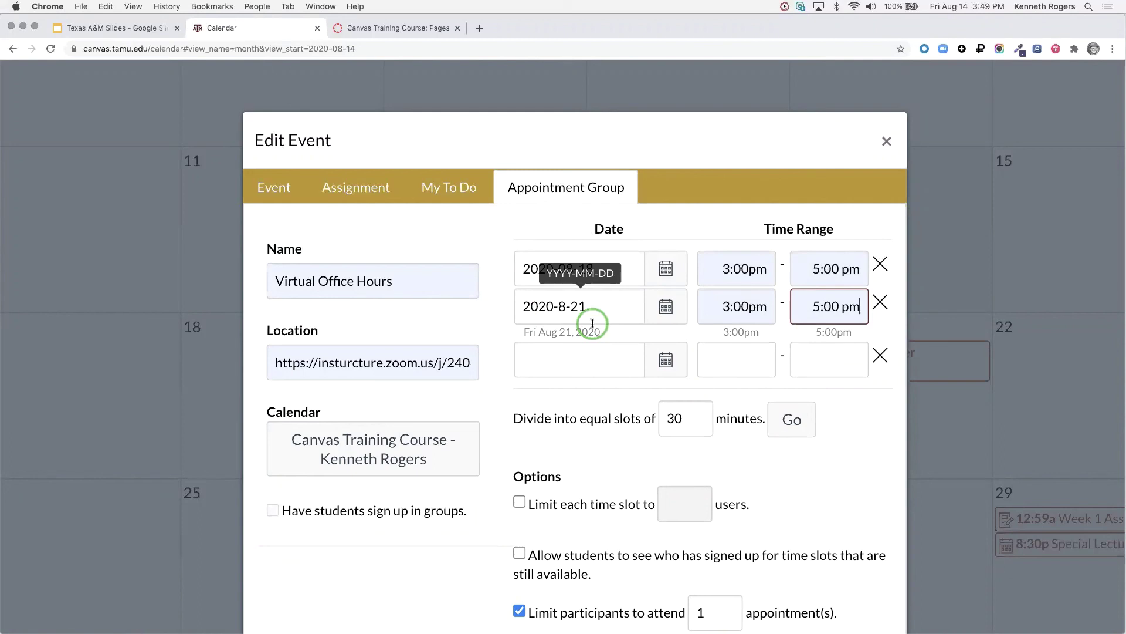
# - Divide the office hours into equal slots of 20 minutes and review the generated slots for both dates
pyautogui.click(676, 419)
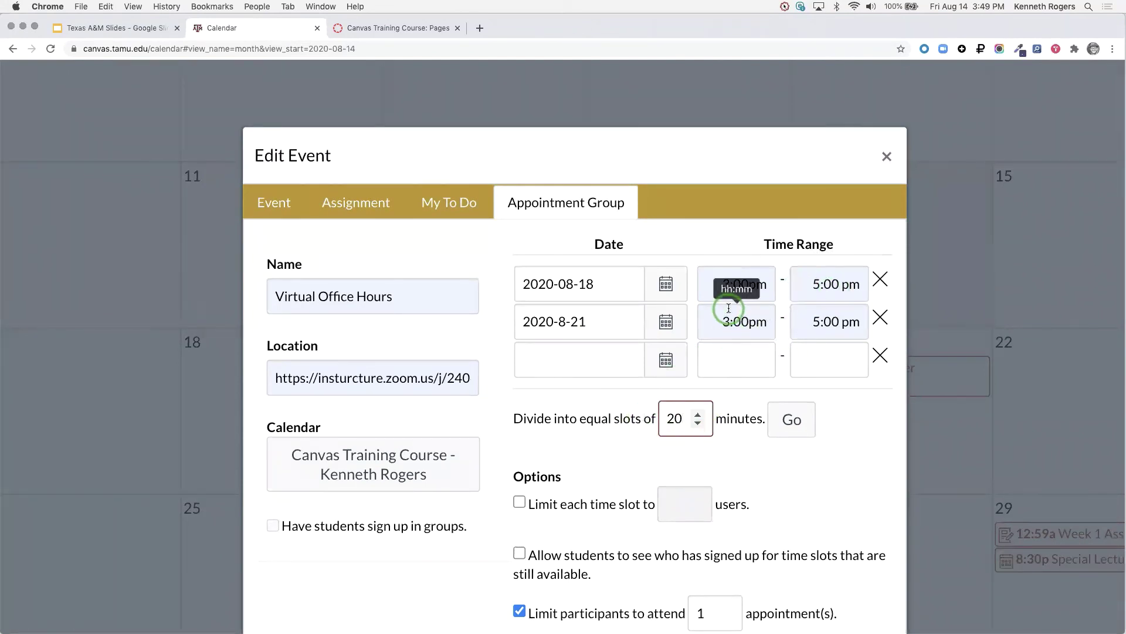
pyautogui.click(792, 431)
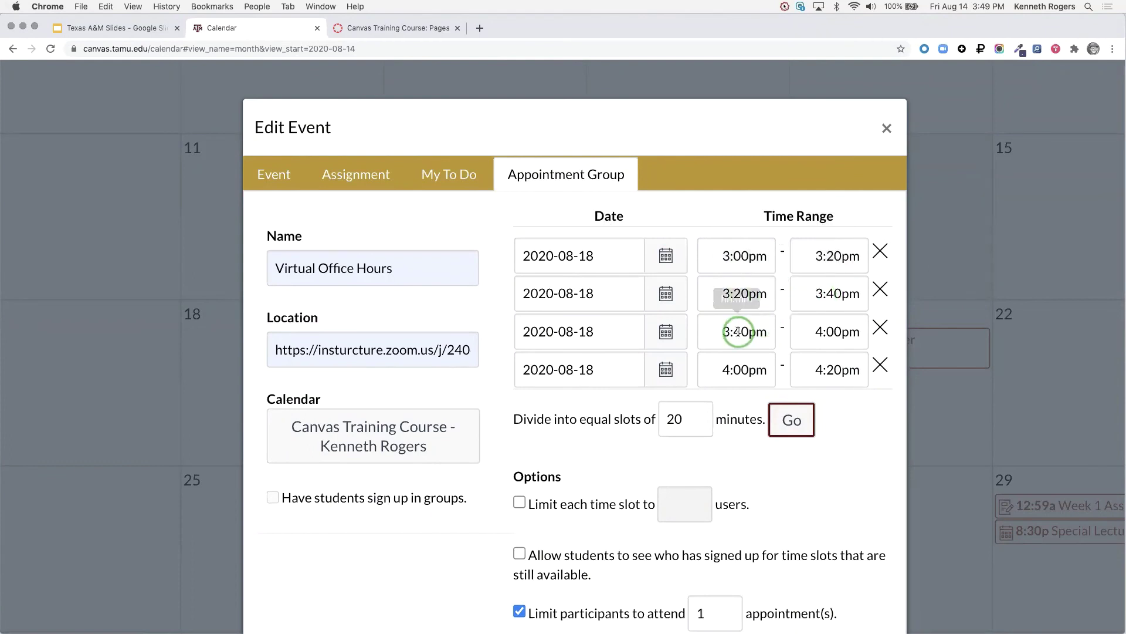
pyautogui.scroll(-3, 756, 311)
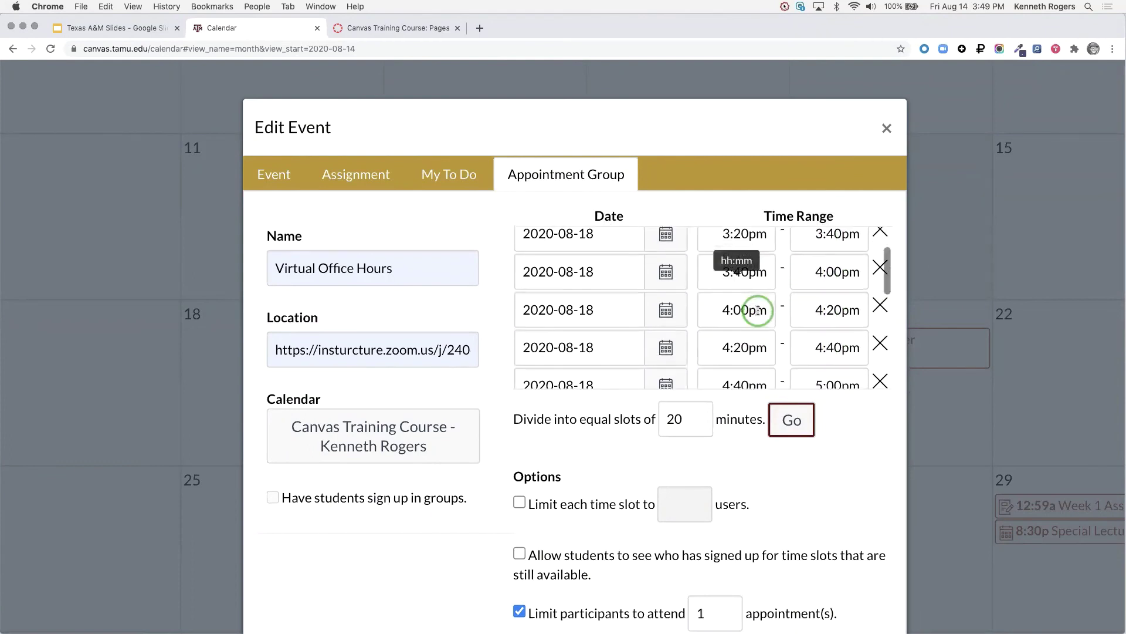
pyautogui.scroll(-4, 756, 310)
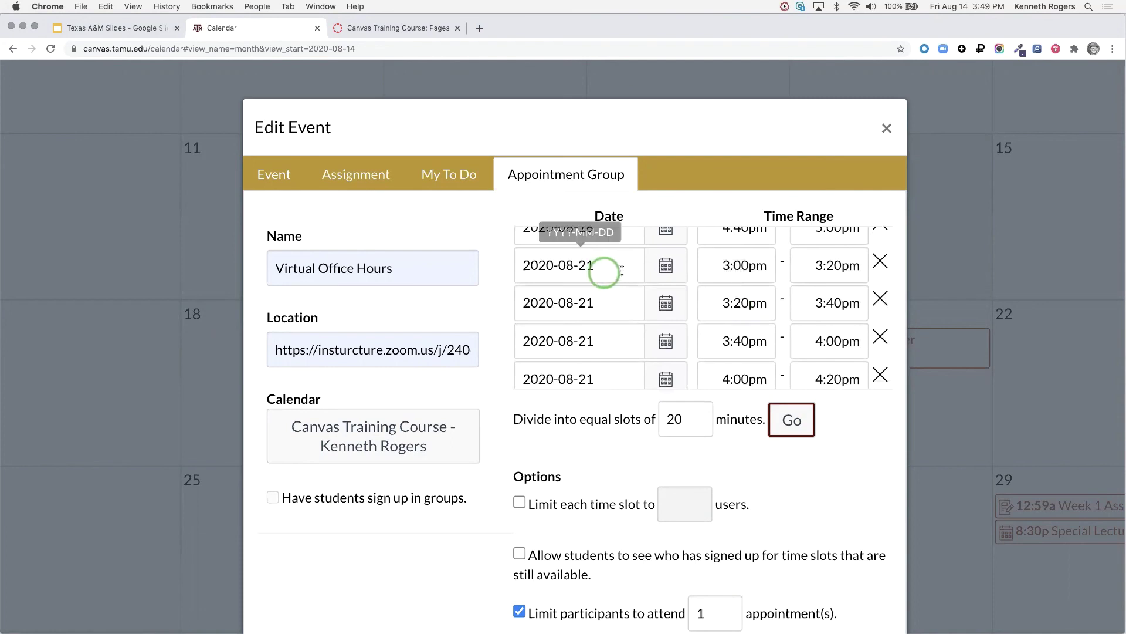
pyautogui.scroll(-2, 792, 262)
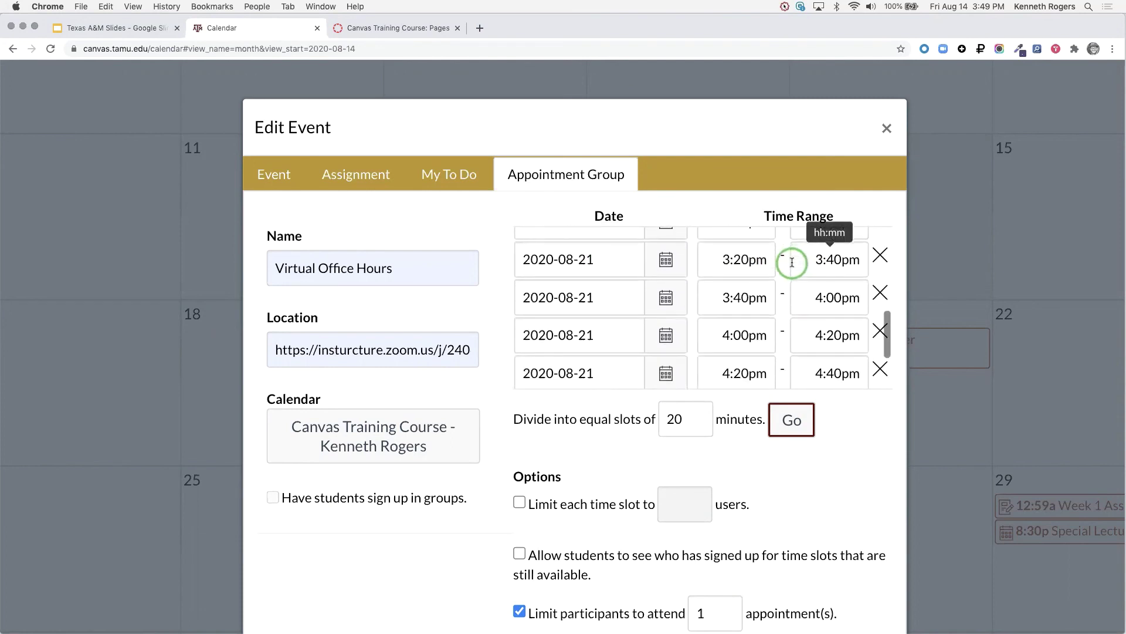
pyautogui.scroll(-2, 792, 263)
pyautogui.scroll(5, 792, 262)
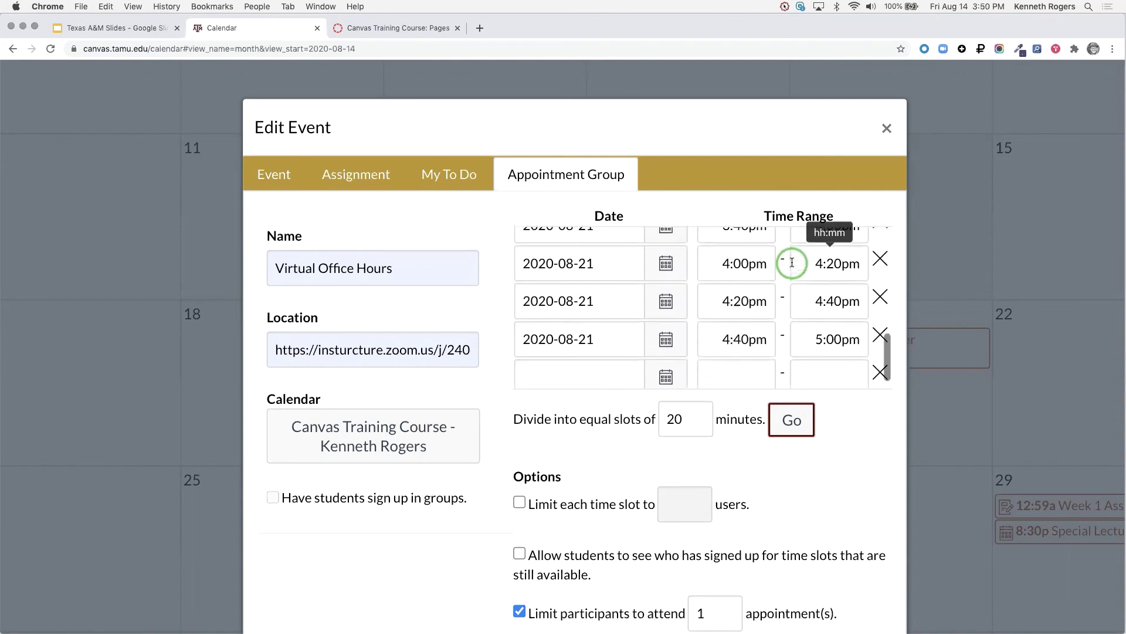
pyautogui.scroll(4, 792, 262)
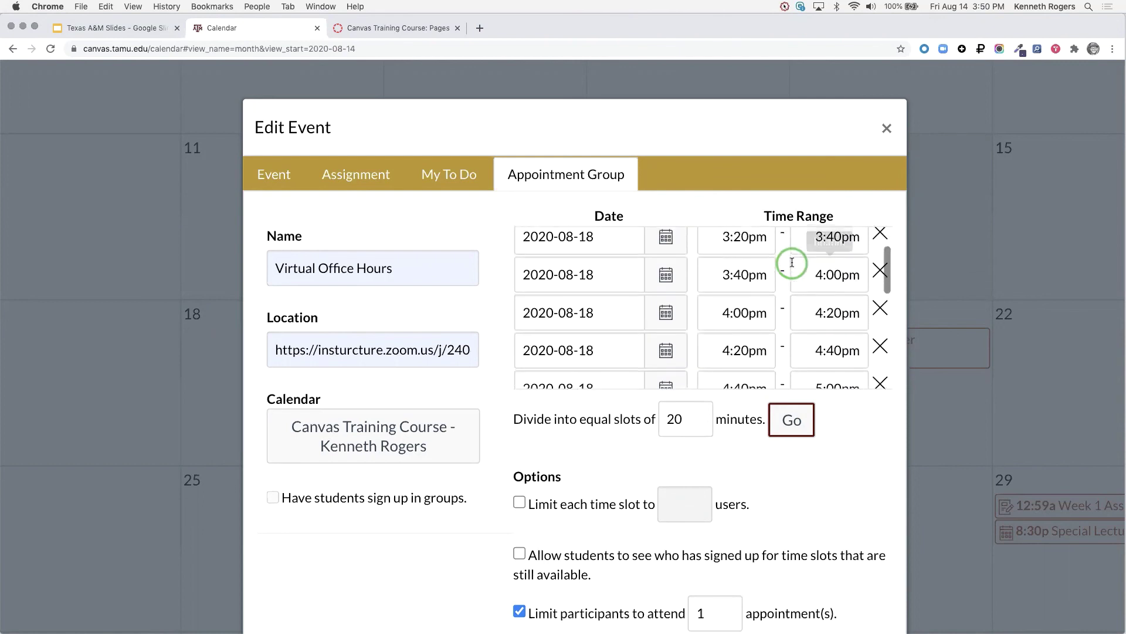
pyautogui.scroll(2, 792, 262)
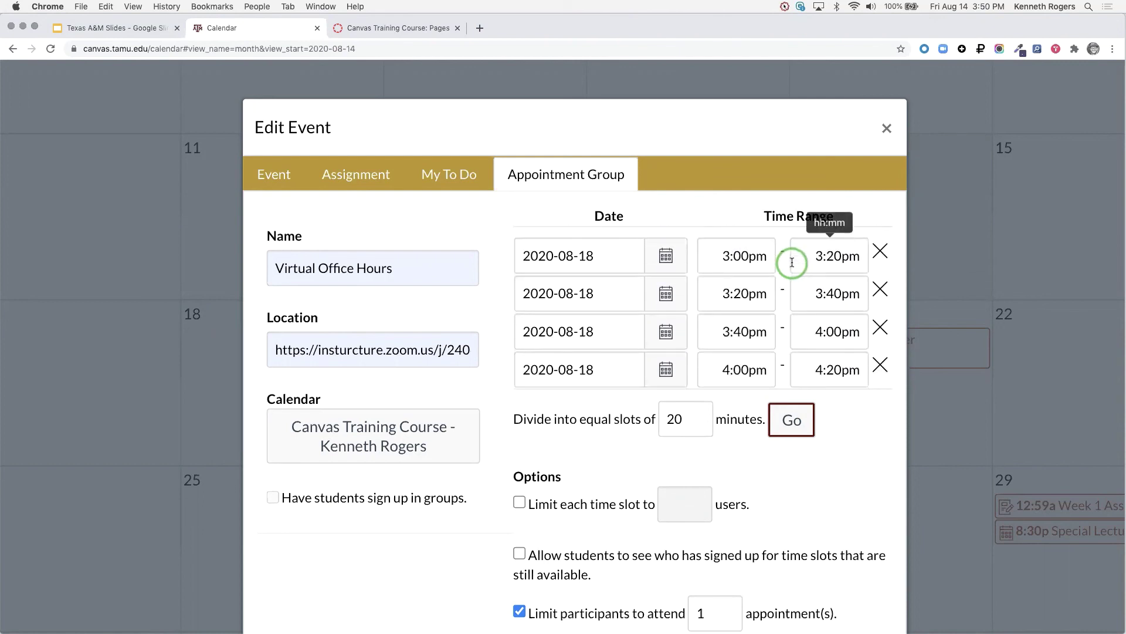
# - Limit each time slot of the appointment group to 1 user
pyautogui.scroll(-2, 836, 447)
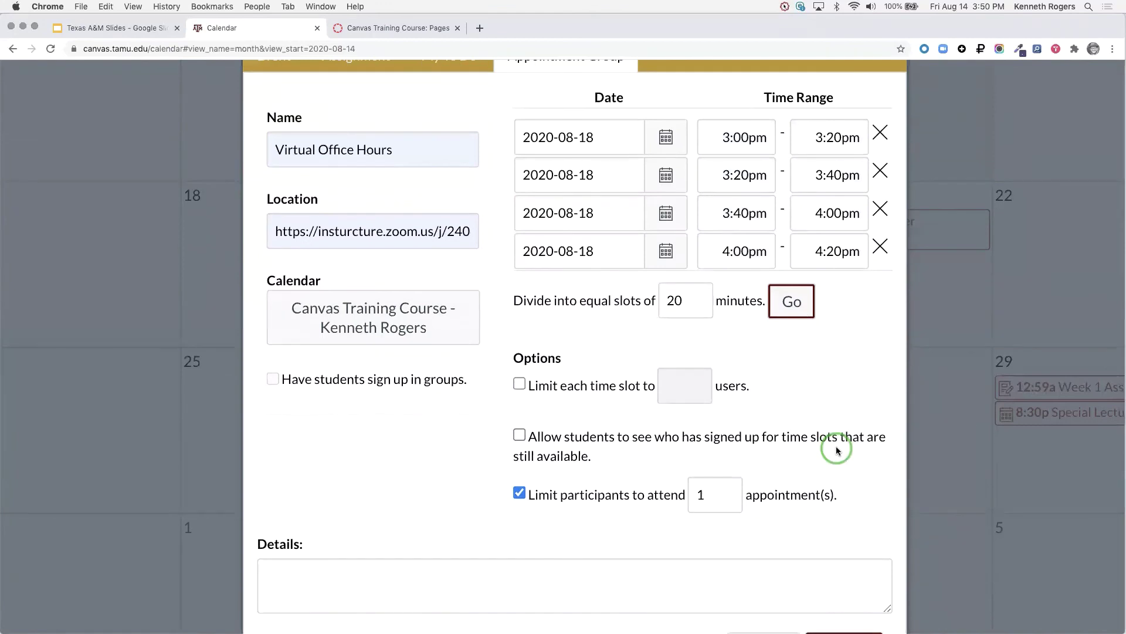
pyautogui.click(519, 384)
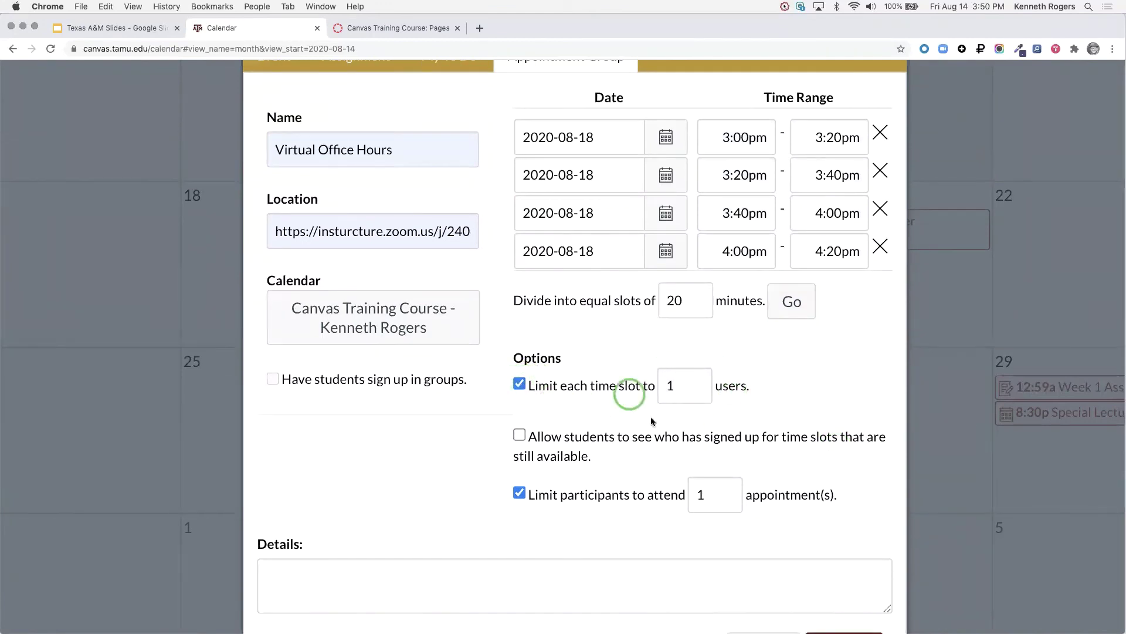
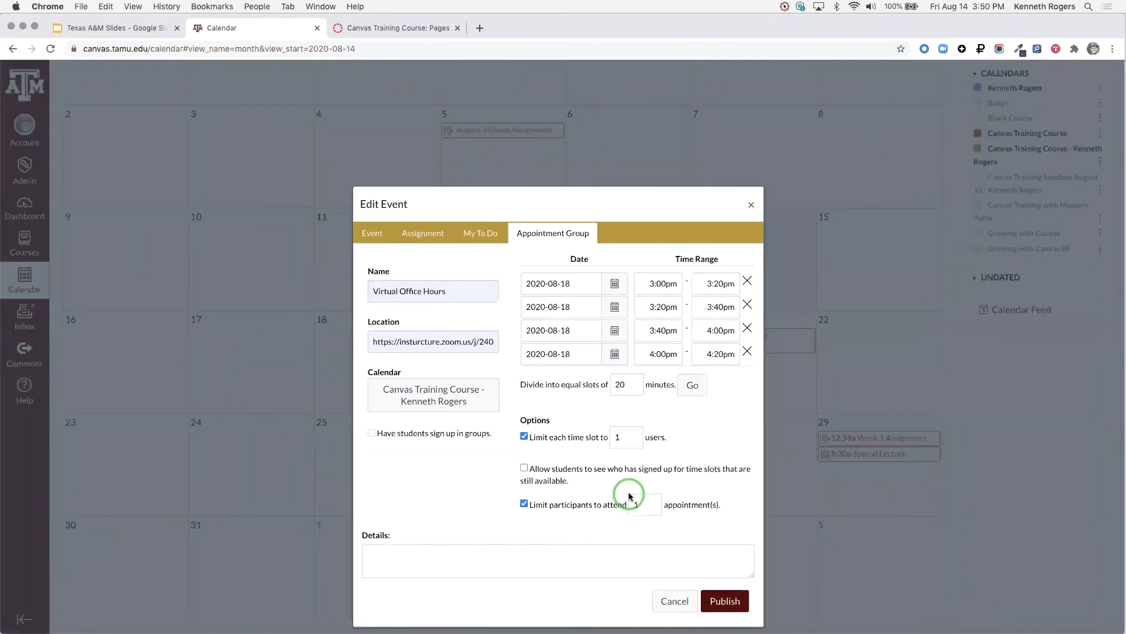
# - Publish the Virtual Office Hours appointment group with the details left blank
pyautogui.click(457, 557)
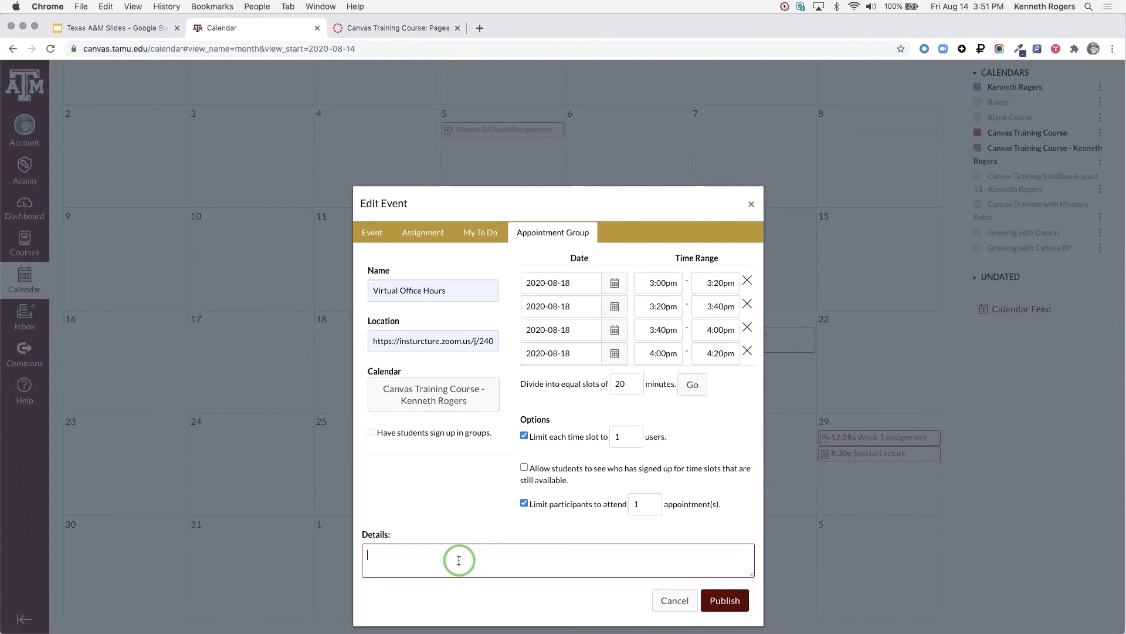
pyautogui.click(721, 600)
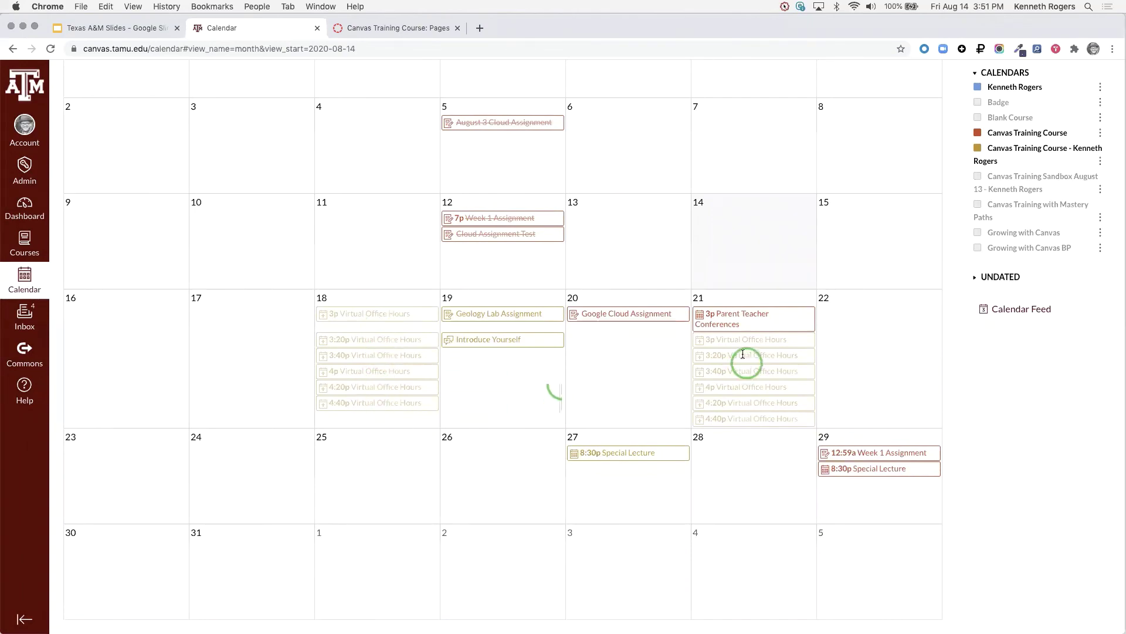
# - Examine the Virtual Office Hours slots on August 18 and 21 and the calendar list in the August 2020 month view
pyautogui.scroll(3, 936, 249)
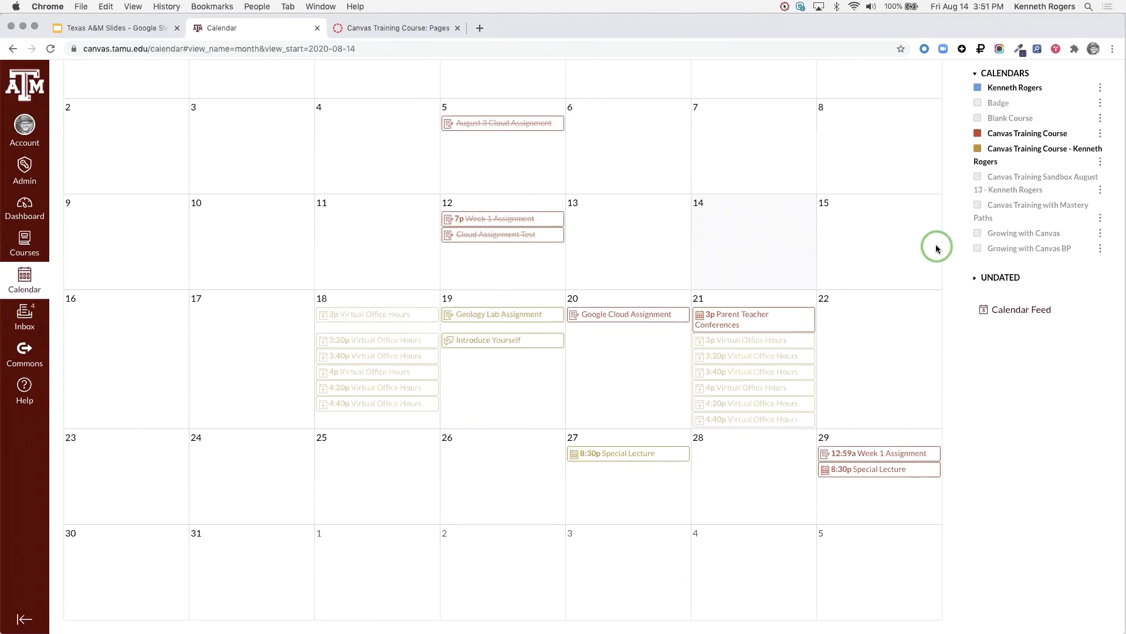
pyautogui.scroll(1, 937, 246)
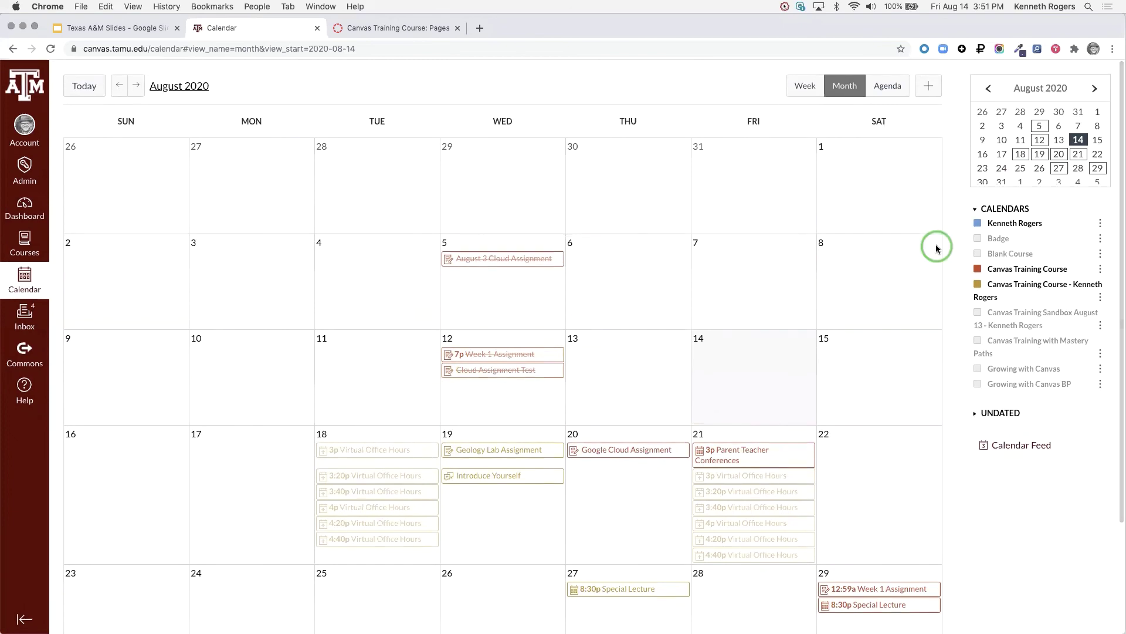
pyautogui.scroll(5, 1021, 195)
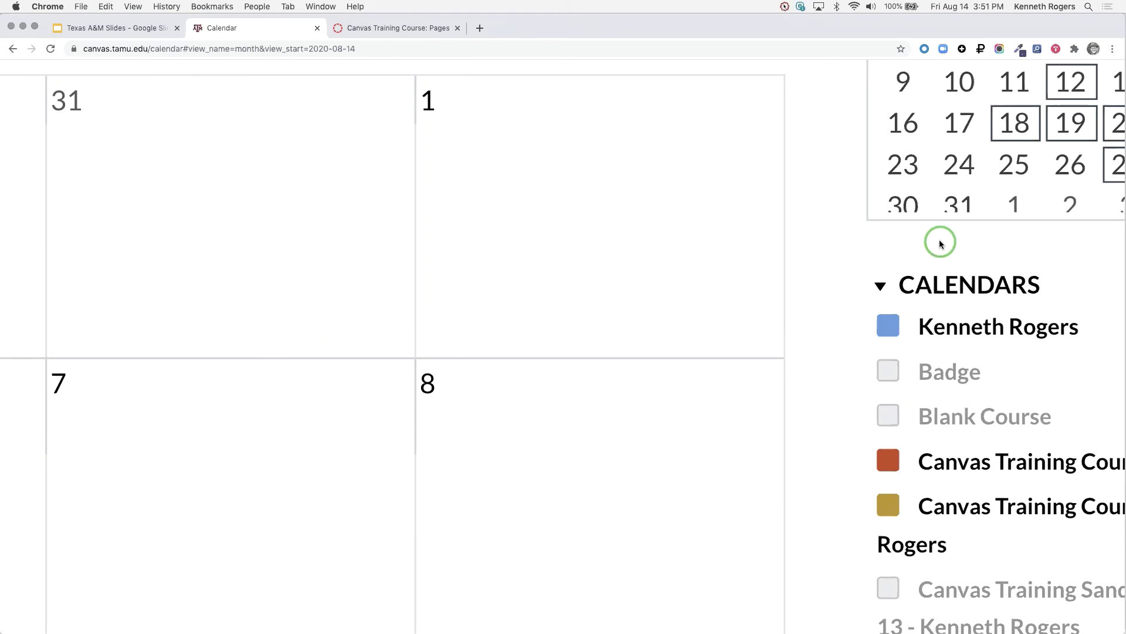
pyautogui.scroll(-5, 940, 244)
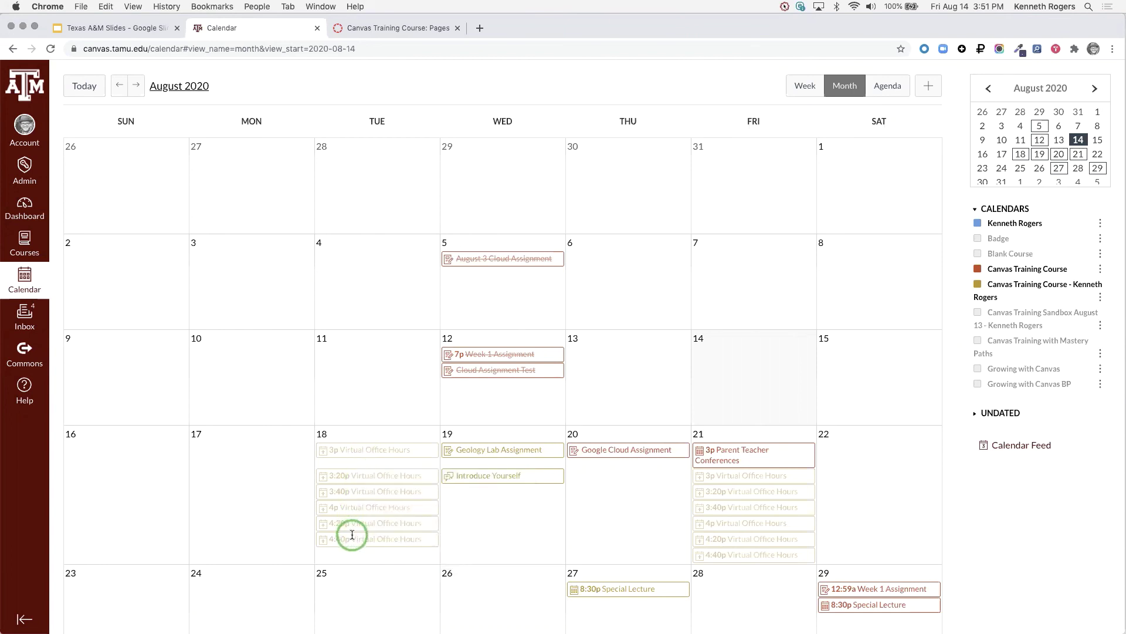
pyautogui.scroll(-3, 352, 534)
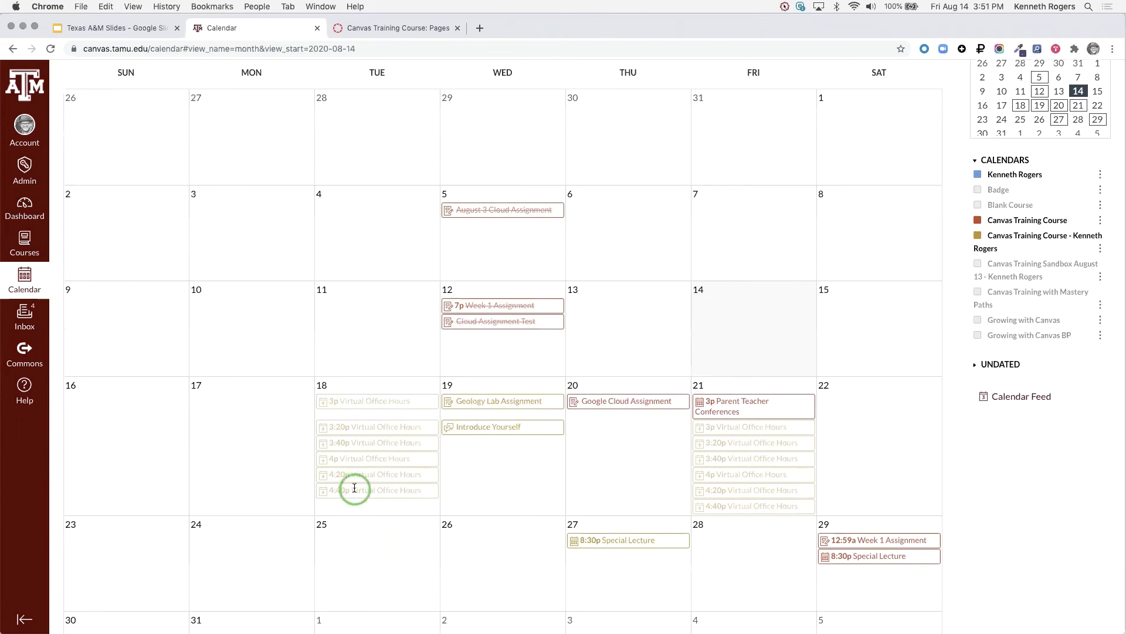
pyautogui.moveTo(353, 489)
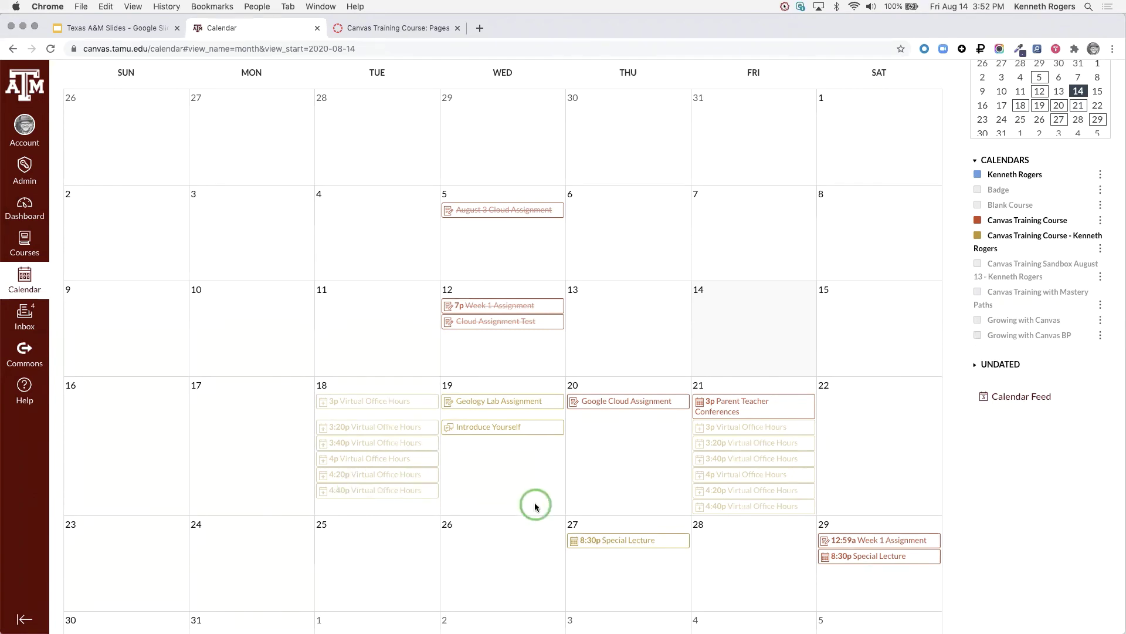
pyautogui.scroll(-2, 535, 507)
pyautogui.scroll(2, 535, 507)
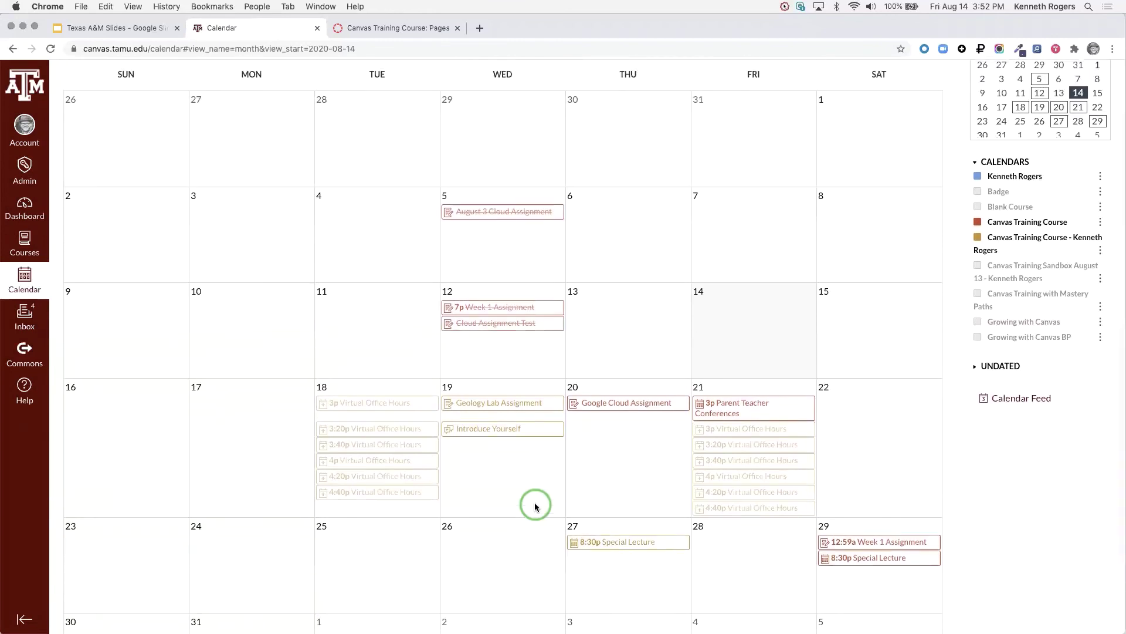